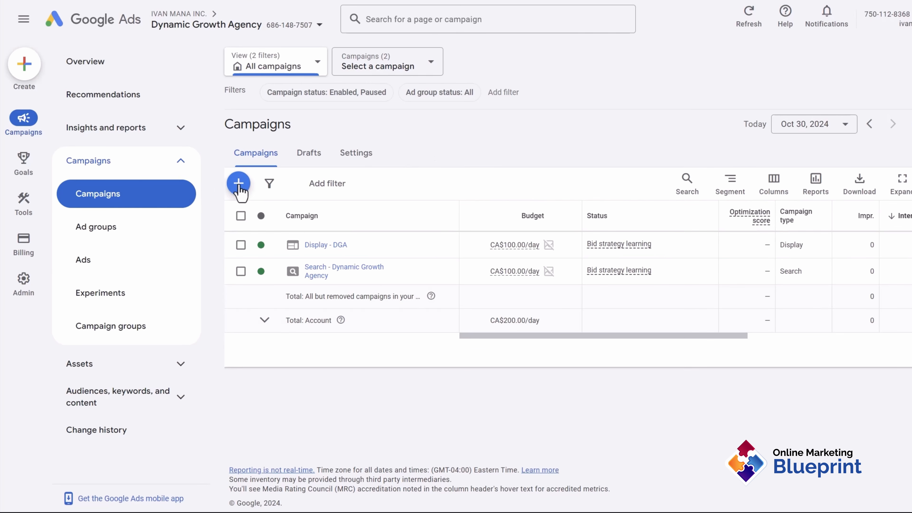
Start a new campaign without a goal's guidance and choose Video as the campaign type
click(239, 183)
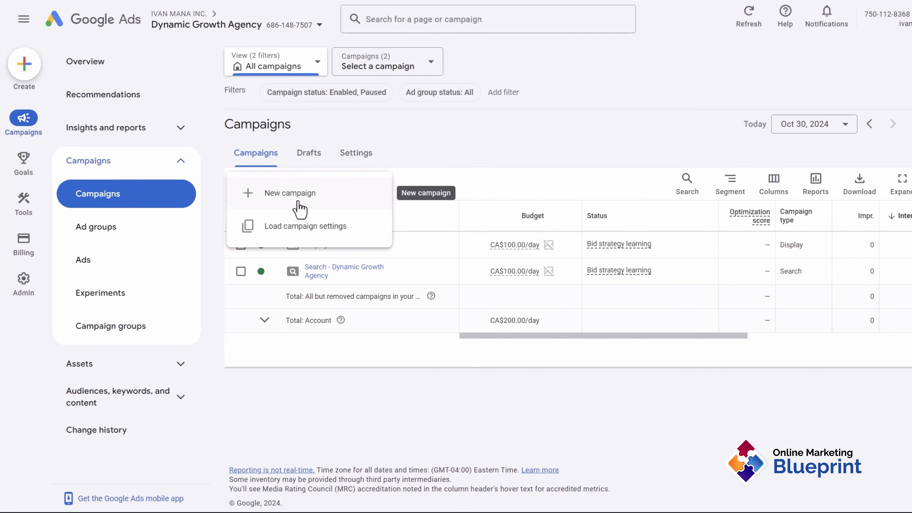
click(294, 207)
click(590, 370)
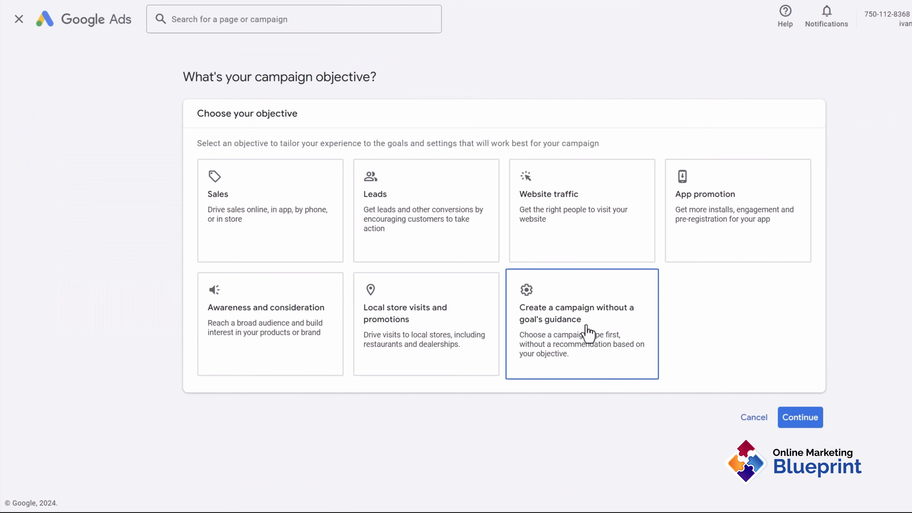
scroll(610, 216, down, 3)
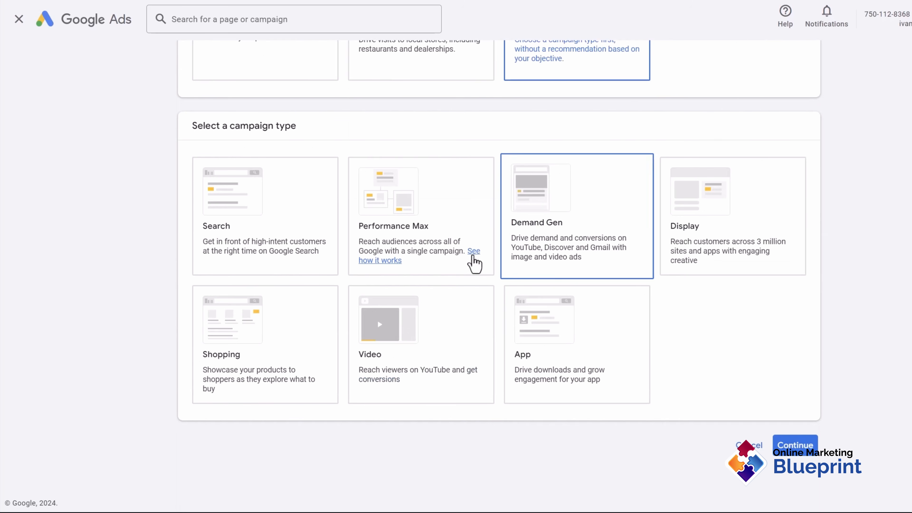
click(434, 341)
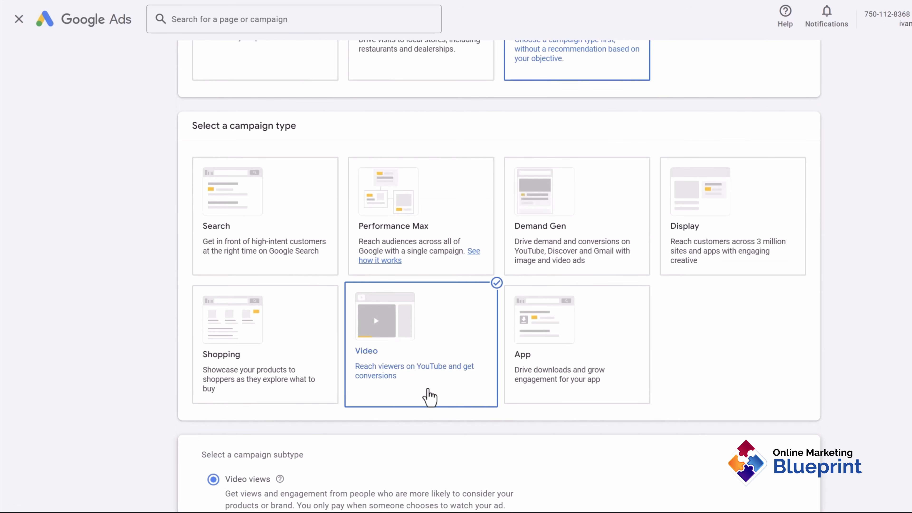
Review the video campaign subtypes, reading the Video views description for its payment condition and supported ad formats
scroll(372, 130, up, 3)
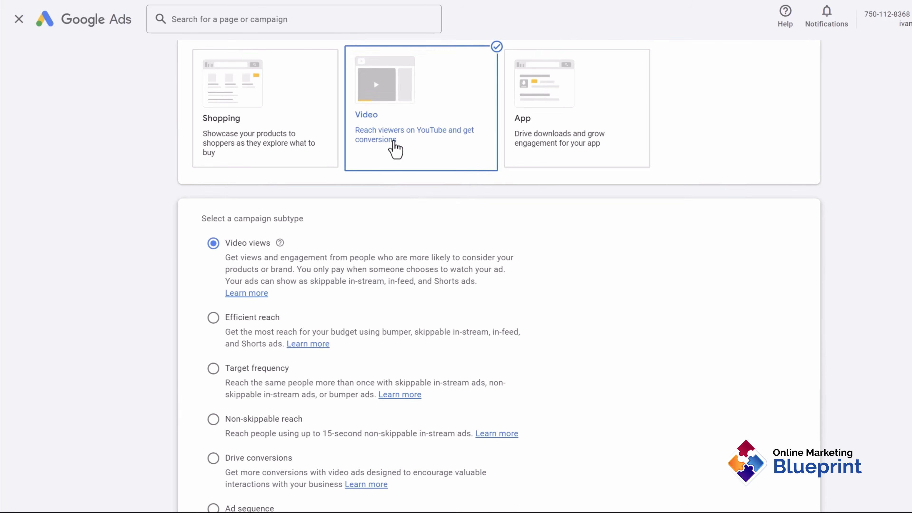
scroll(413, 162, down, 5)
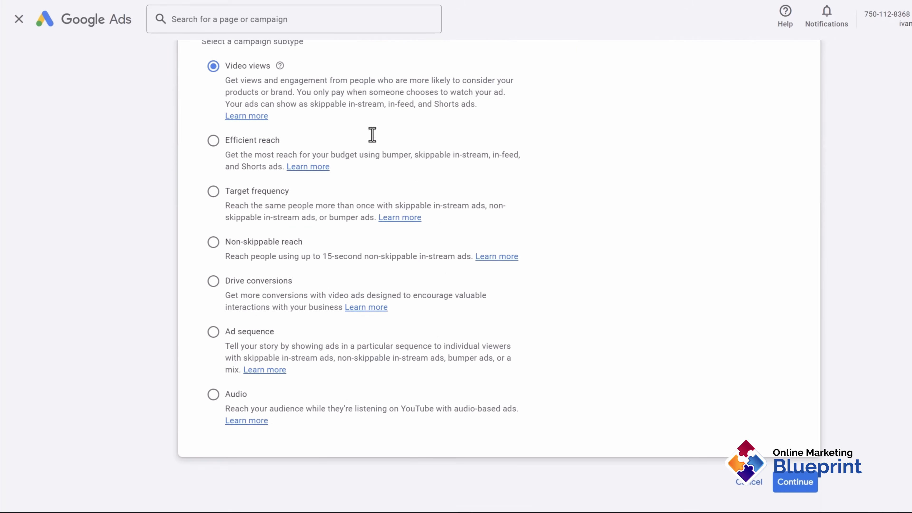
scroll(460, 253, up, 2)
scroll(302, 144, down, 2)
scroll(251, 251, up, 1)
scroll(263, 479, up, 3)
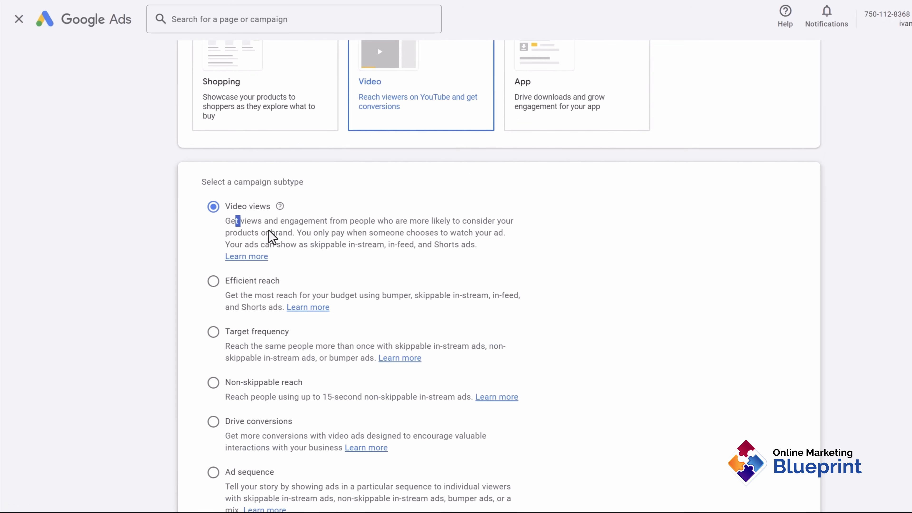
drag(227, 221, 464, 246)
click(396, 232)
drag(309, 244, 379, 248)
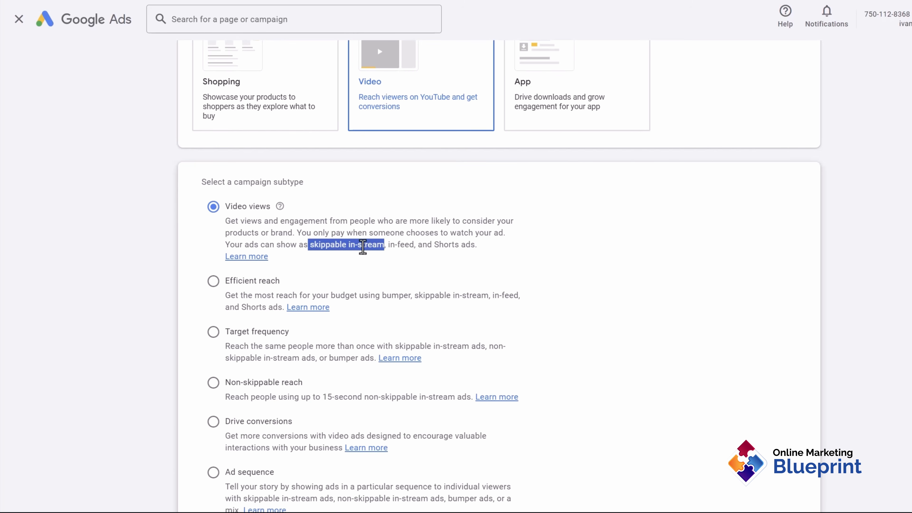
triple_click(369, 245)
click(396, 246)
drag(436, 246, 490, 246)
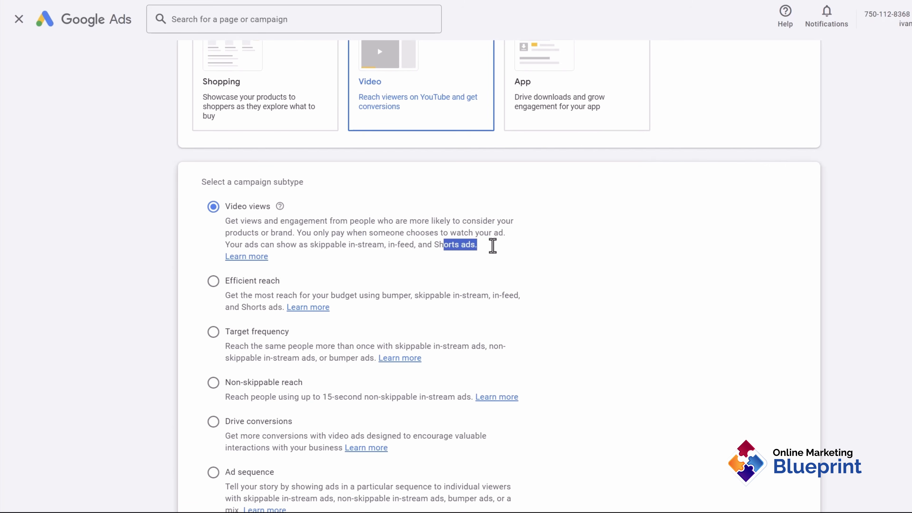
click(431, 237)
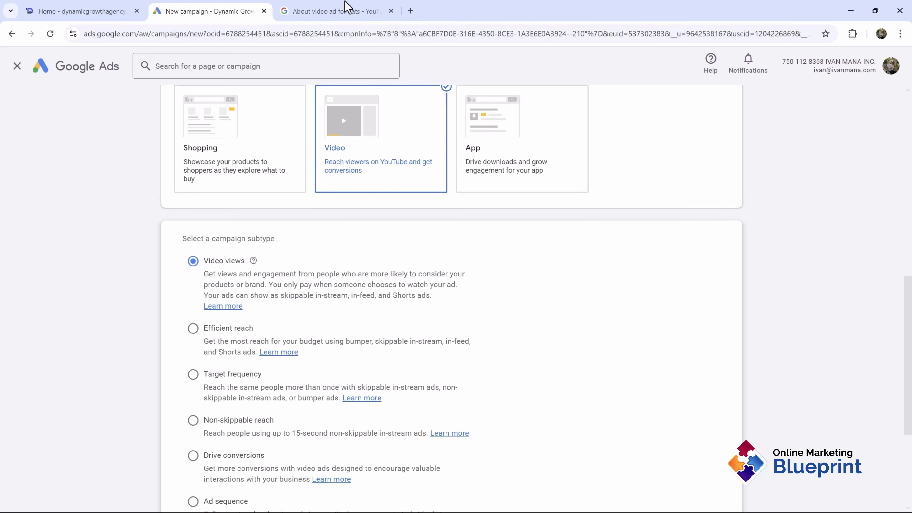
Switch to the YouTube Help article on video ad formats and compare the formats and their maximum video lengths in the table
click(341, 10)
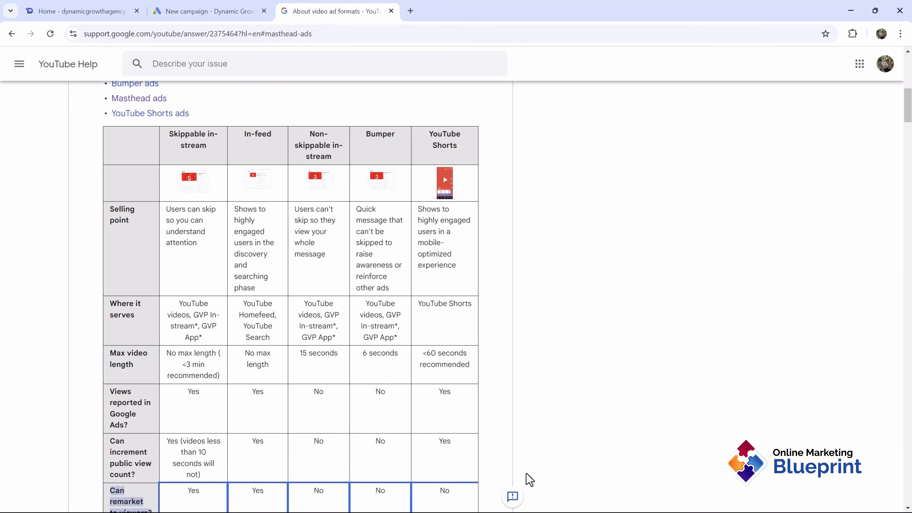
drag(174, 134, 492, 140)
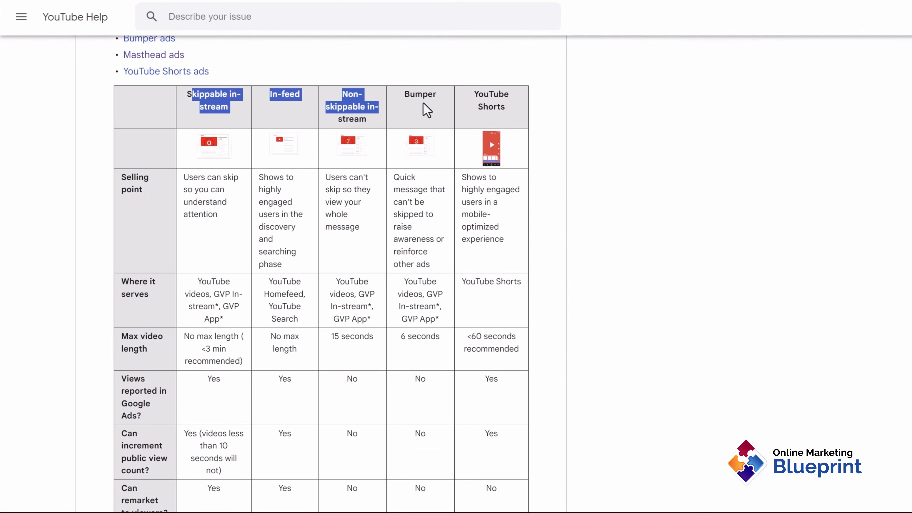
click(619, 203)
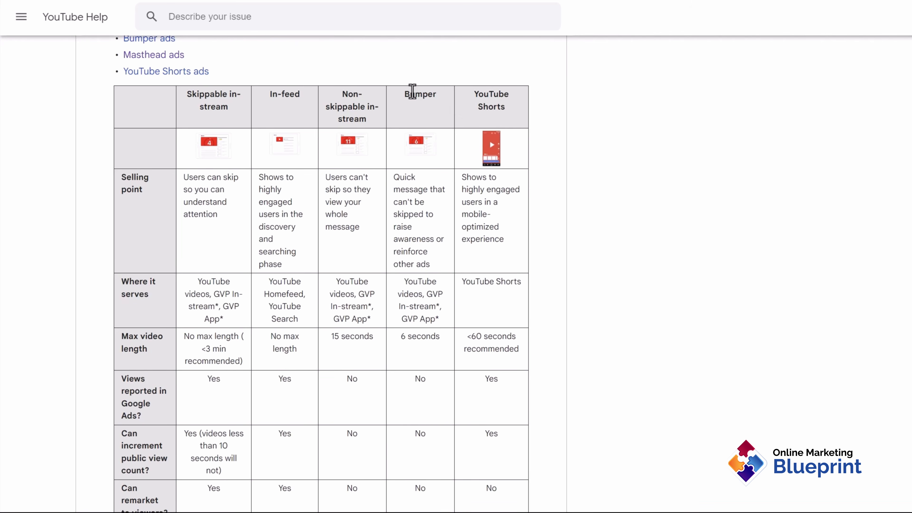
double_click(413, 93)
click(402, 350)
drag(185, 336, 245, 370)
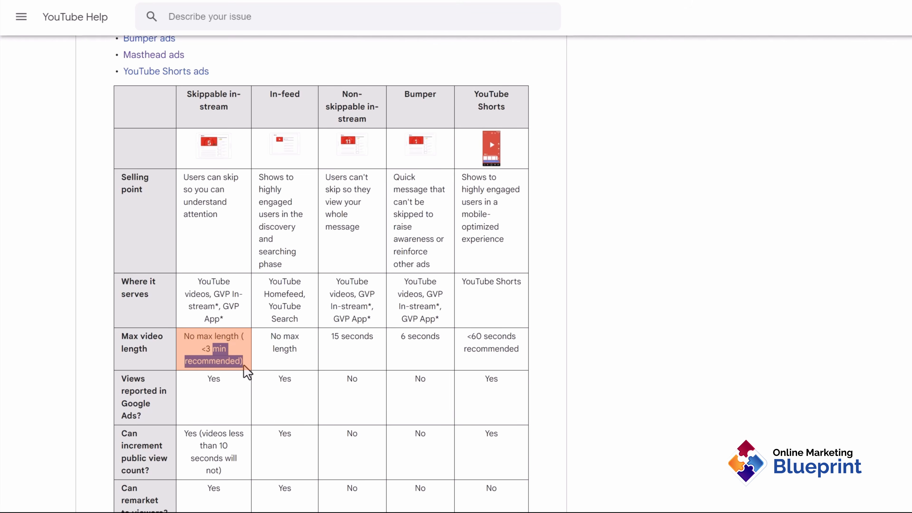
drag(343, 93, 364, 121)
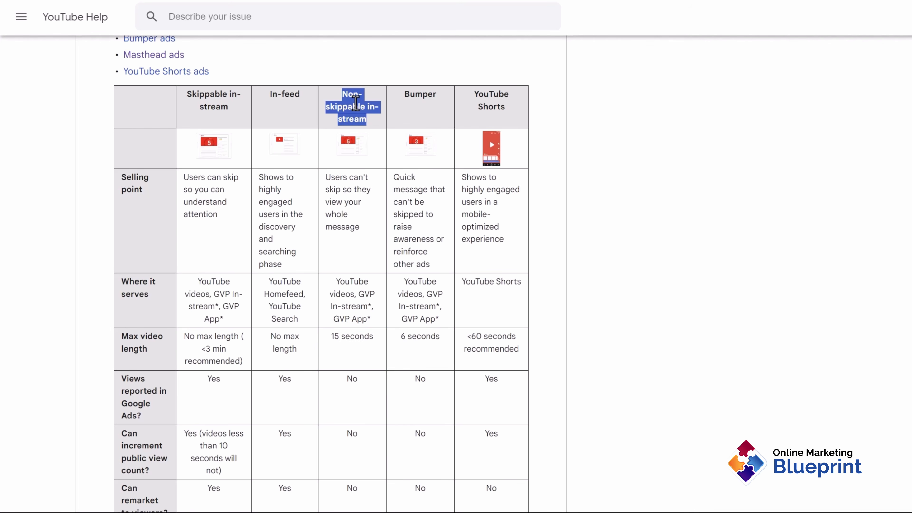
triple_click(285, 94)
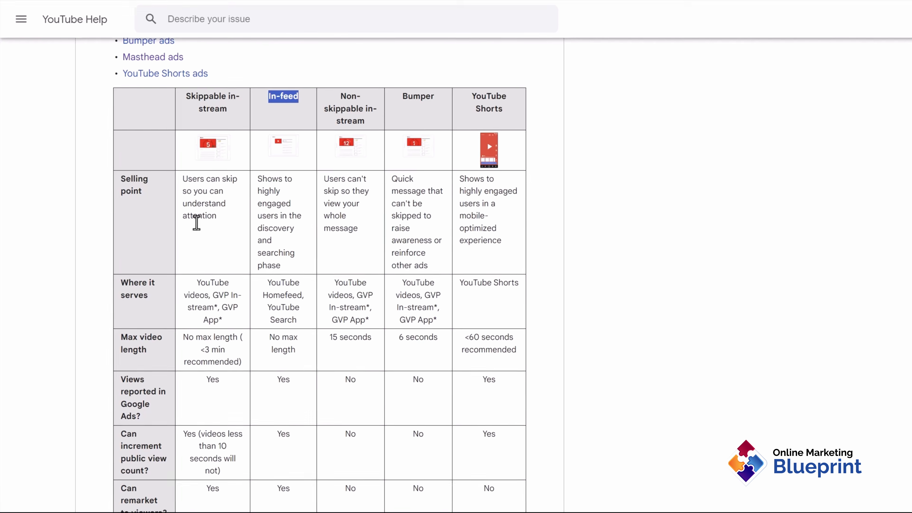
Return to the new campaign setup in Google Ads and reread when Video views ads are charged
click(183, 10)
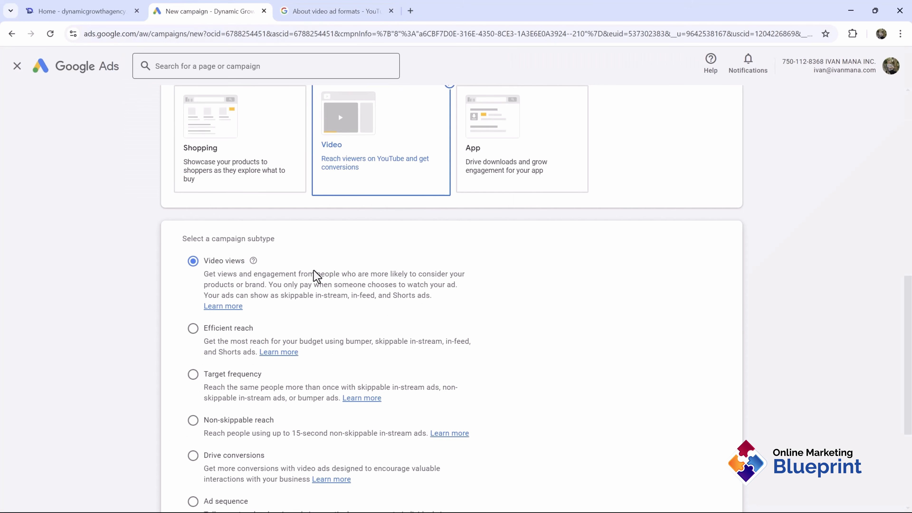
scroll(316, 276, down, 3)
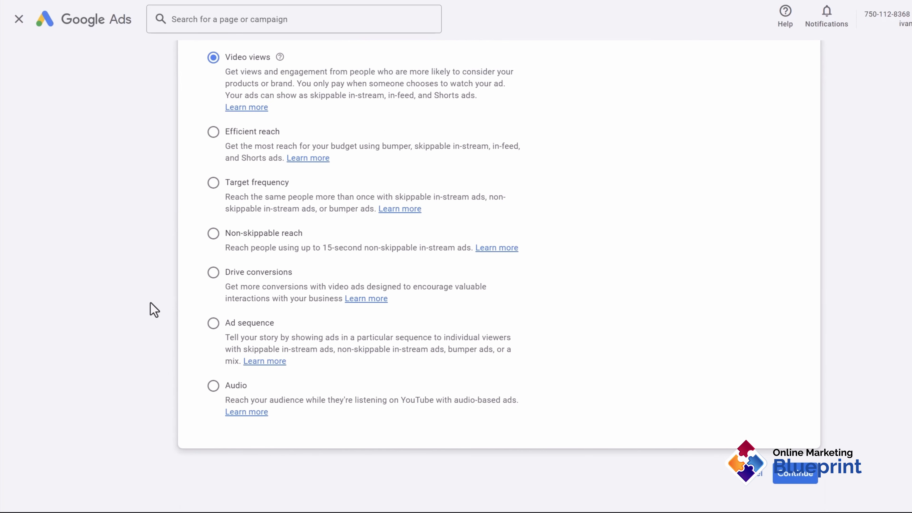
drag(247, 84, 425, 86)
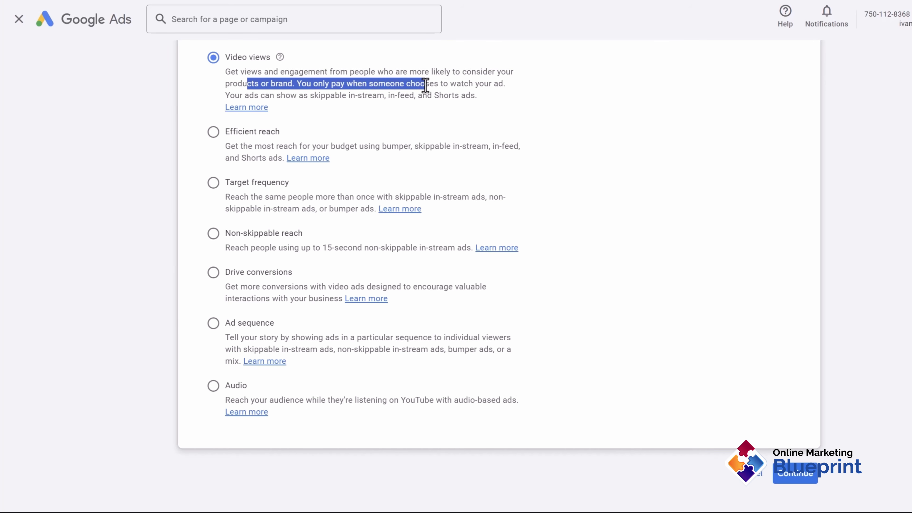
click(247, 145)
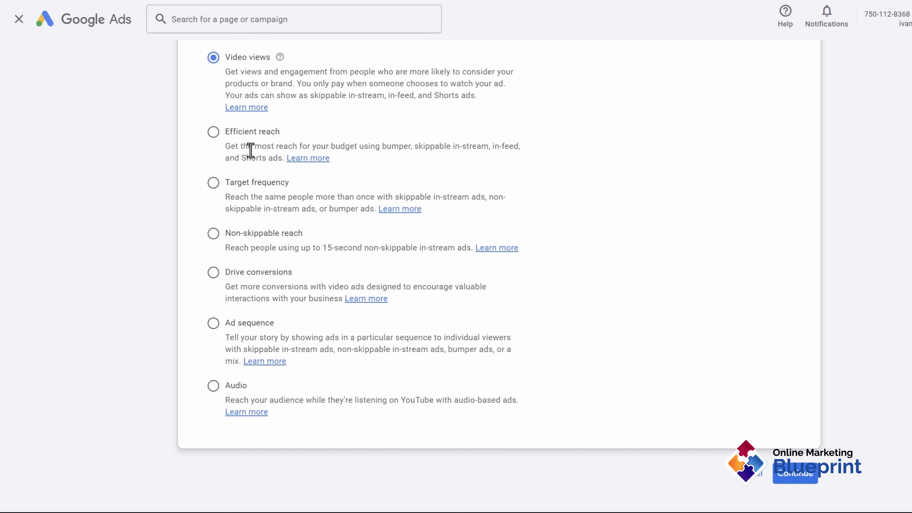
Select the Efficient reach subtype and read which ad formats it uses
drag(224, 132, 294, 131)
click(226, 137)
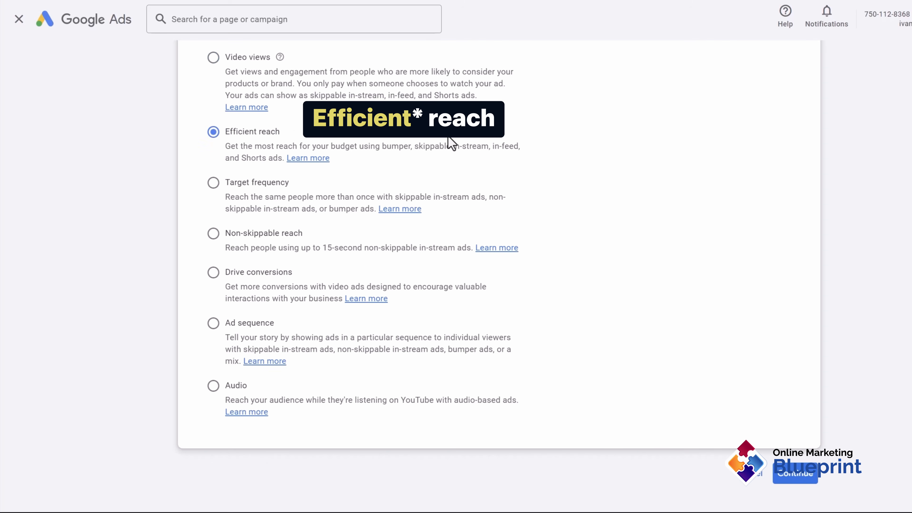
double_click(397, 147)
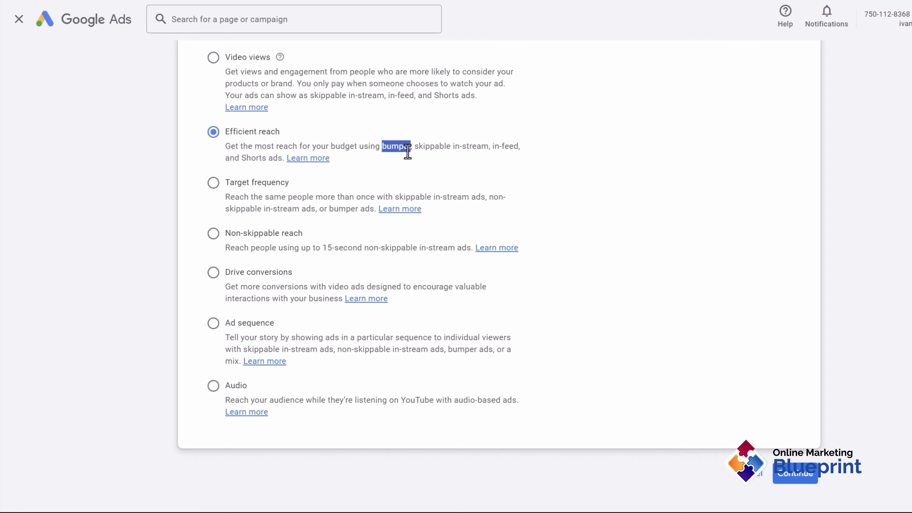
drag(414, 146, 486, 153)
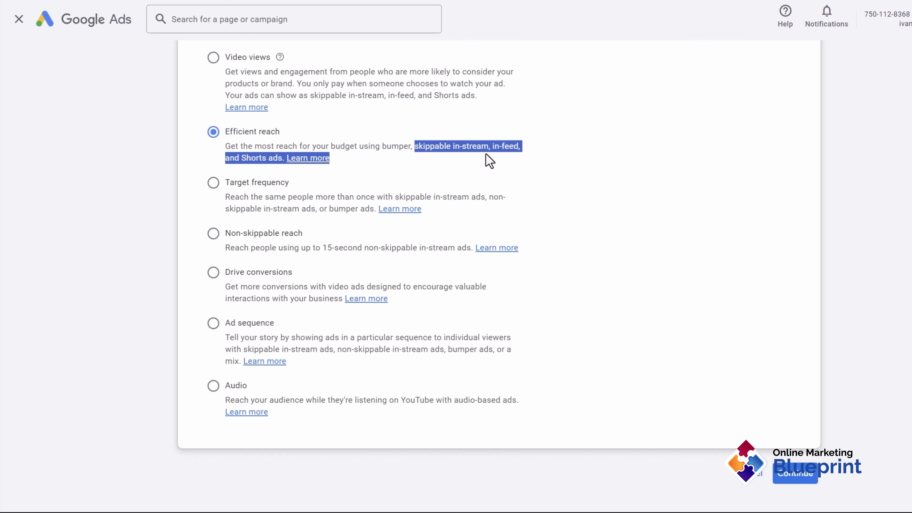
click(505, 144)
drag(251, 158, 275, 142)
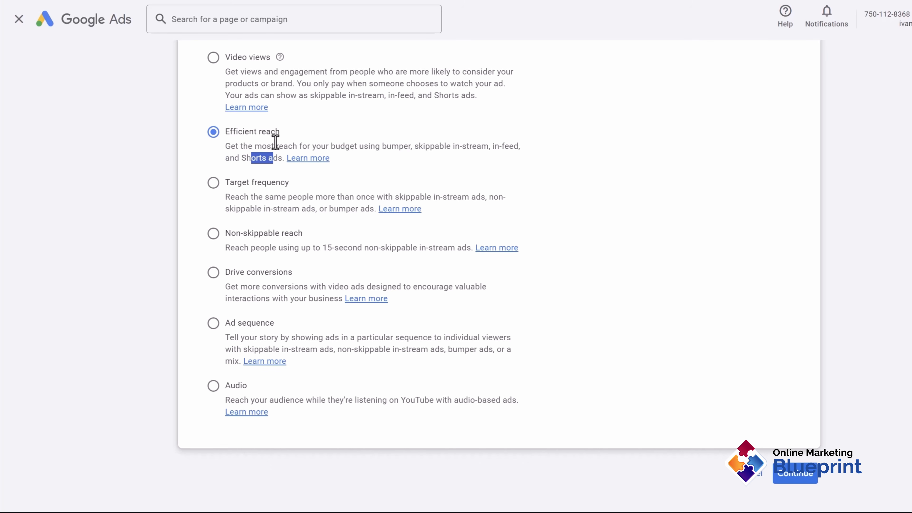
Try the Target frequency and Non-skippable reach subtypes, reading the ad formats each one covers
click(265, 192)
drag(311, 210, 489, 197)
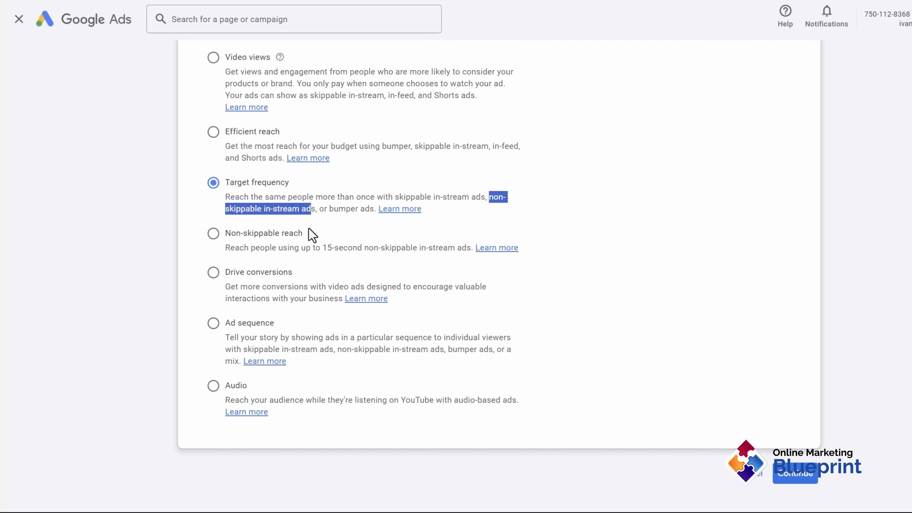
click(245, 234)
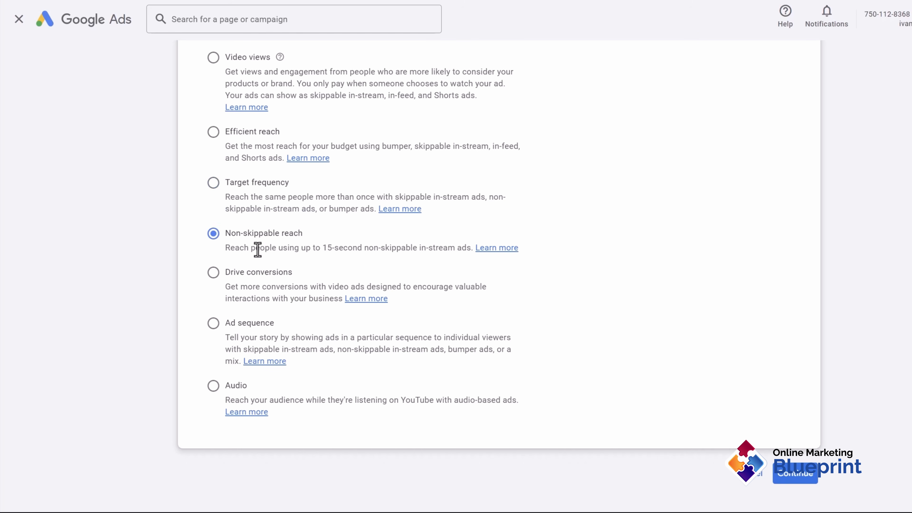
drag(261, 249, 465, 253)
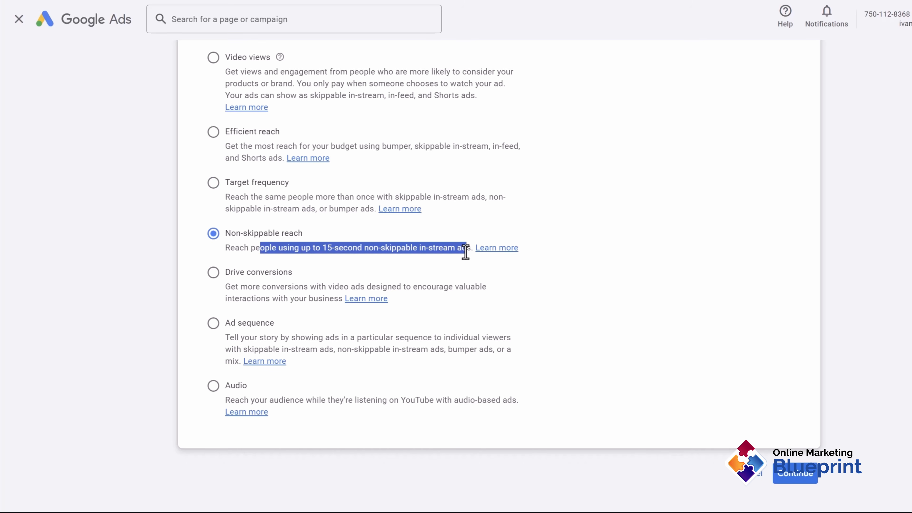
drag(239, 248, 289, 250)
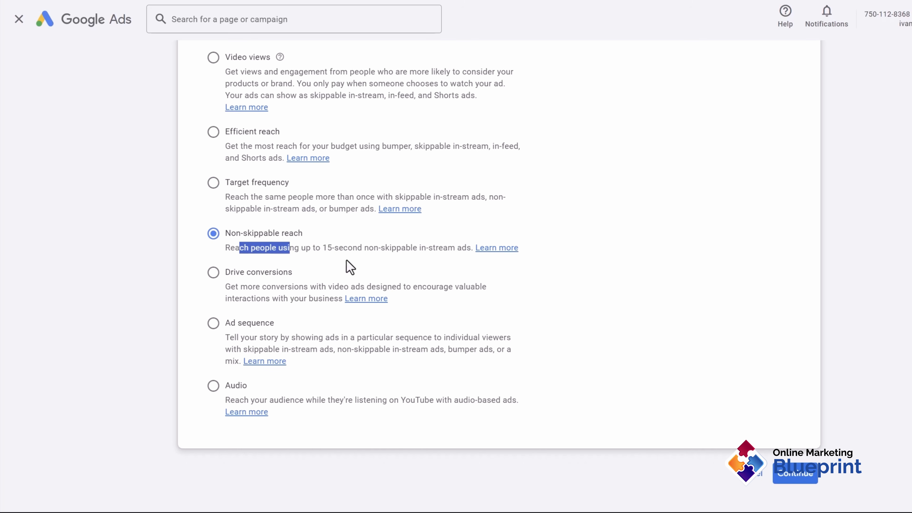
drag(350, 267, 466, 256)
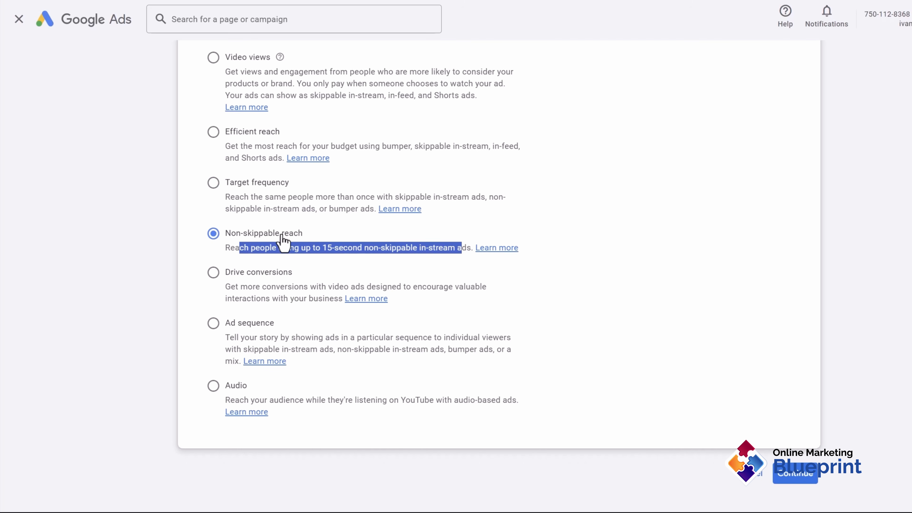
Select the Drive conversions subtype and review the conversion goals offered for campaign performance optimization
click(260, 277)
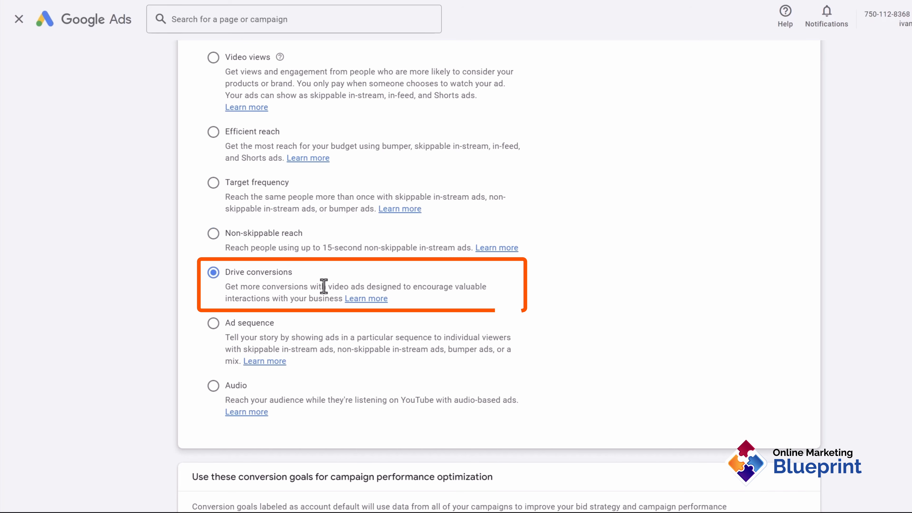
scroll(323, 287, down, 2)
scroll(324, 287, down, 4)
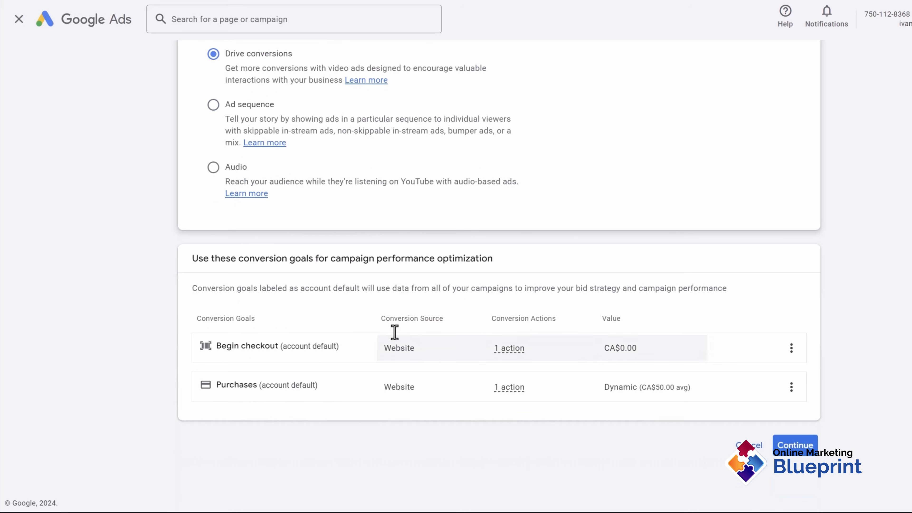
scroll(253, 340, up, 5)
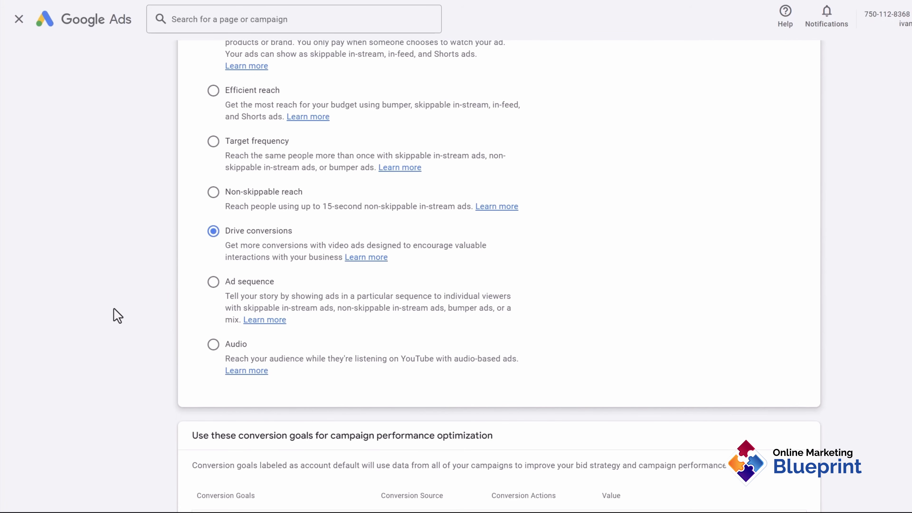
scroll(136, 301, down, 4)
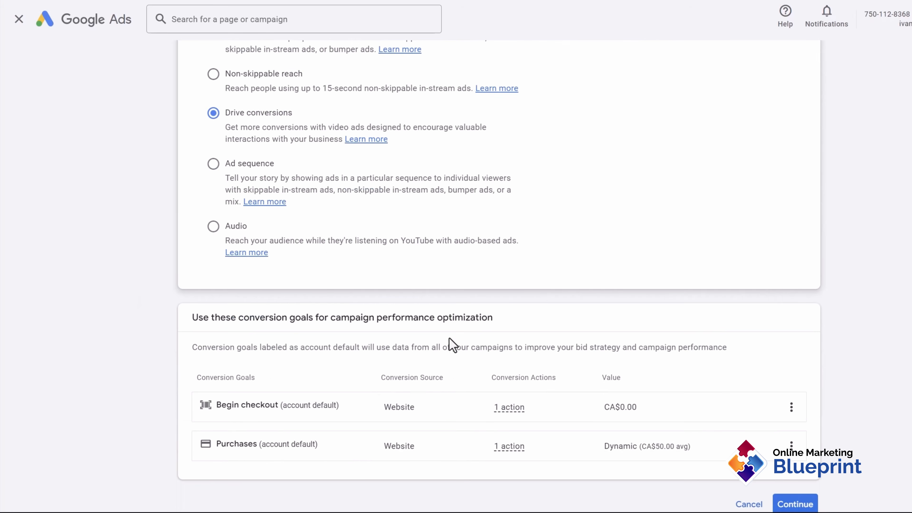
scroll(395, 284, up, 2)
scroll(394, 284, up, 2)
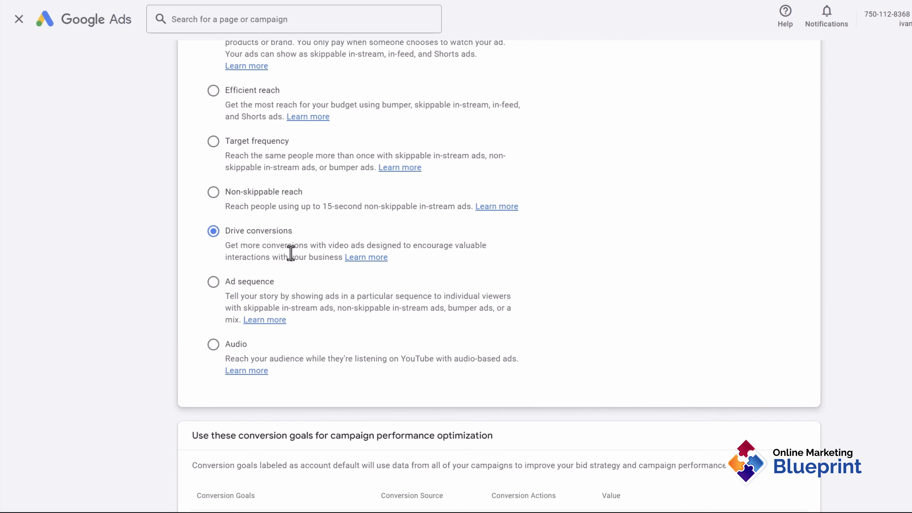
scroll(291, 254, up, 2)
scroll(287, 254, down, 2)
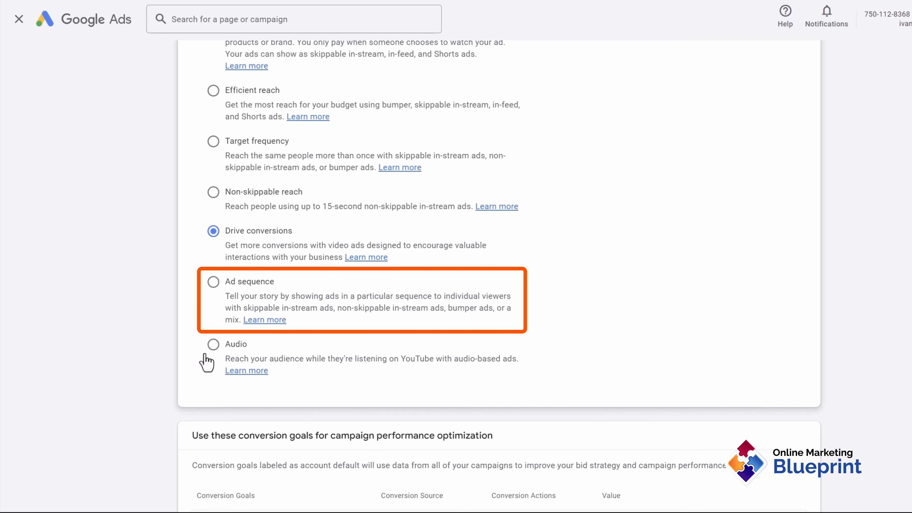
Try the Ad sequence and Audio campaign subtypes, reading the ad formats and audience reach each one describes
click(237, 283)
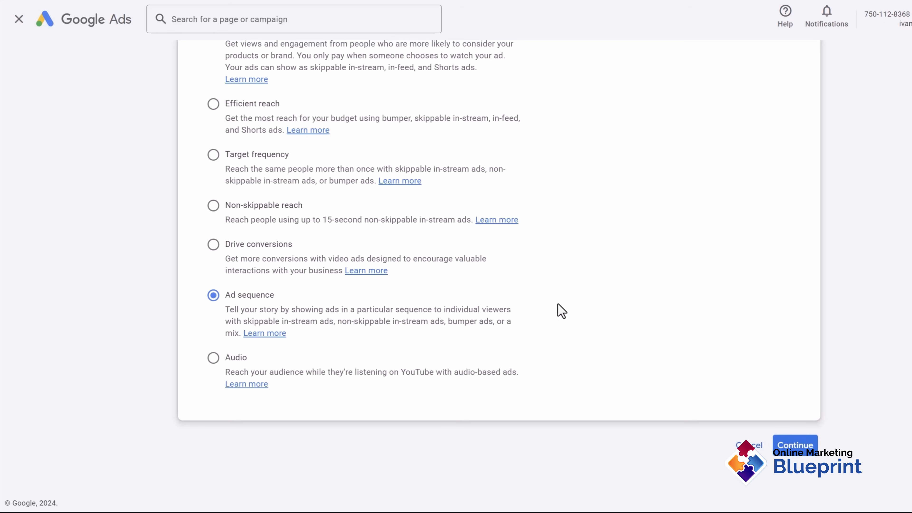
drag(247, 320, 500, 328)
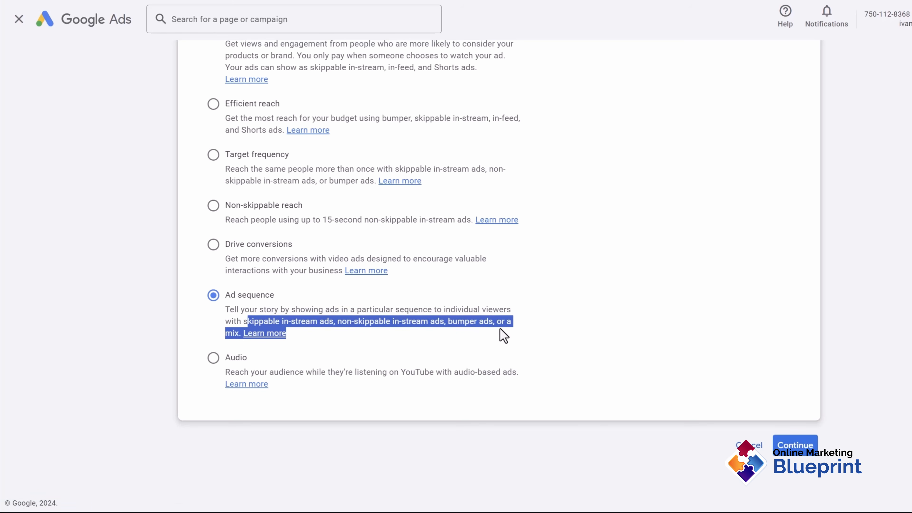
click(214, 358)
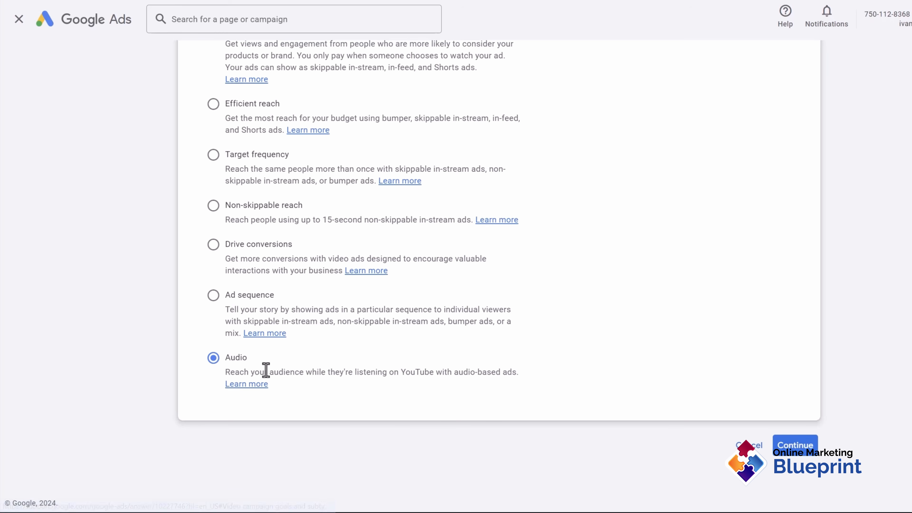
drag(265, 370, 425, 374)
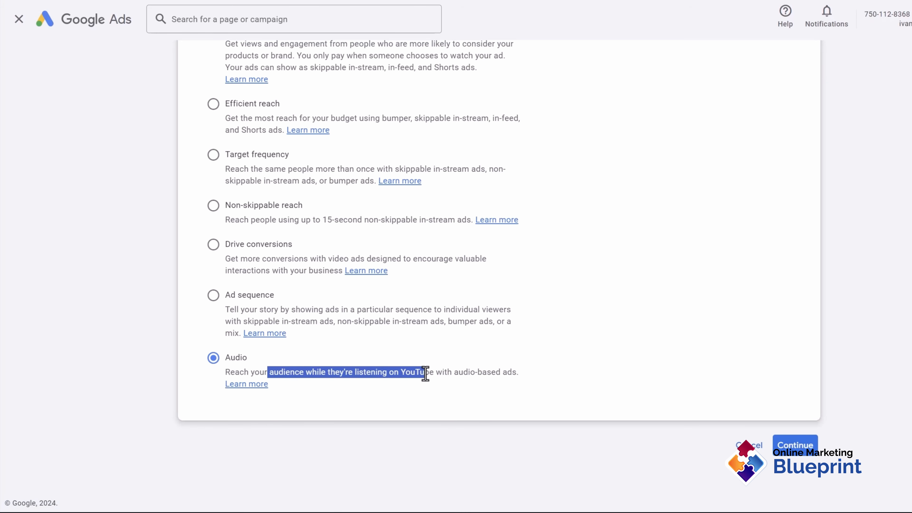
click(350, 408)
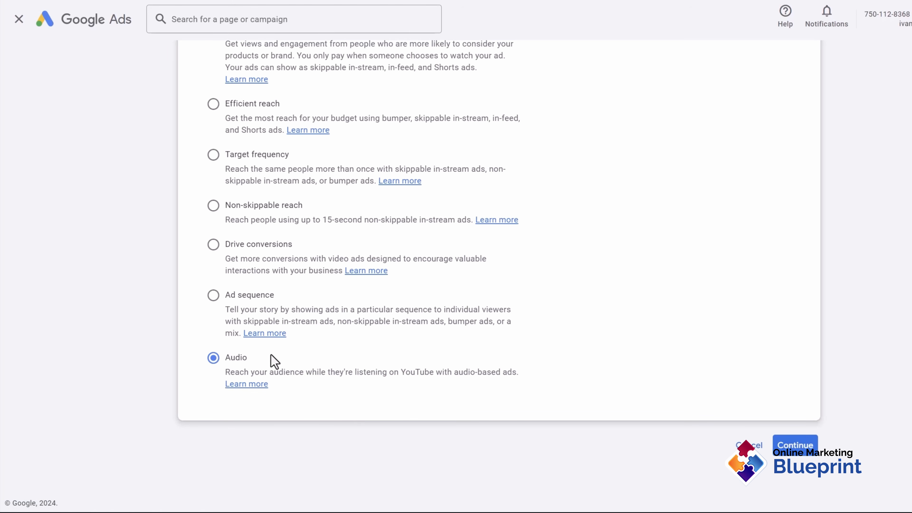
drag(233, 371, 497, 373)
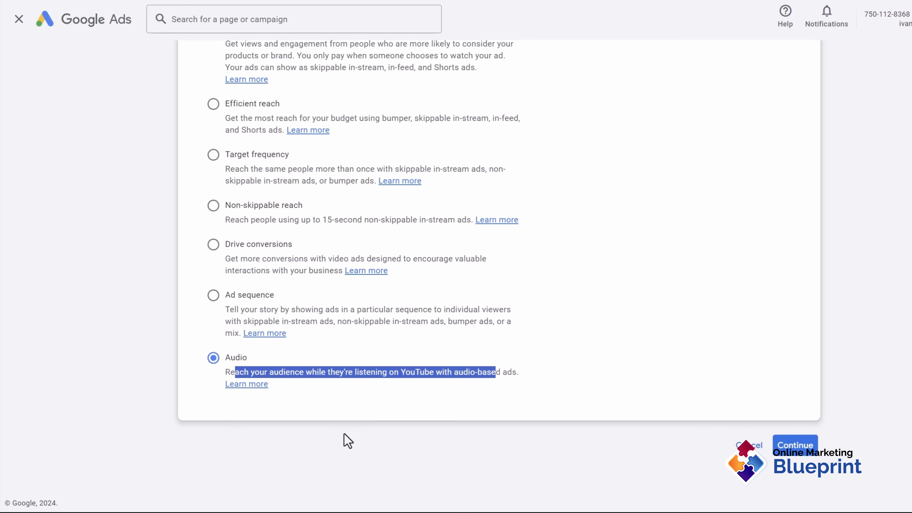
Select the Video views campaign subtype and continue to the campaign settings
scroll(341, 434, up, 3)
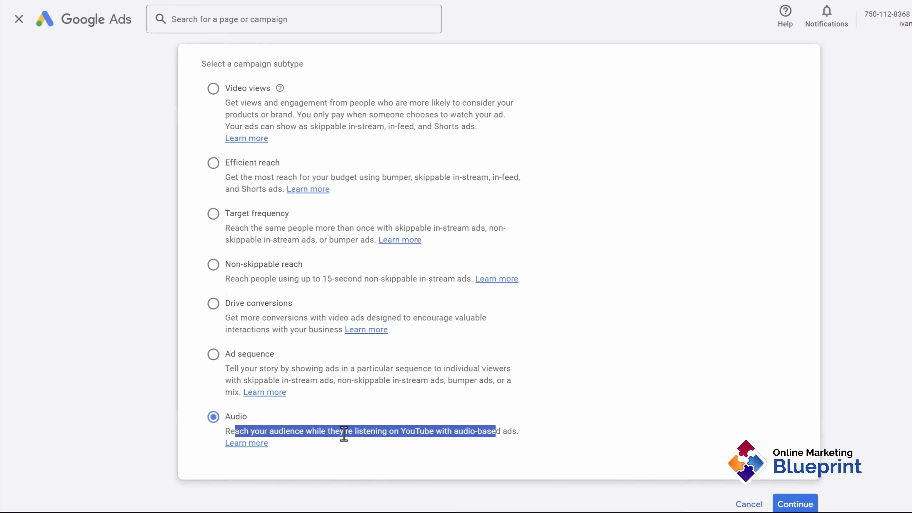
click(218, 150)
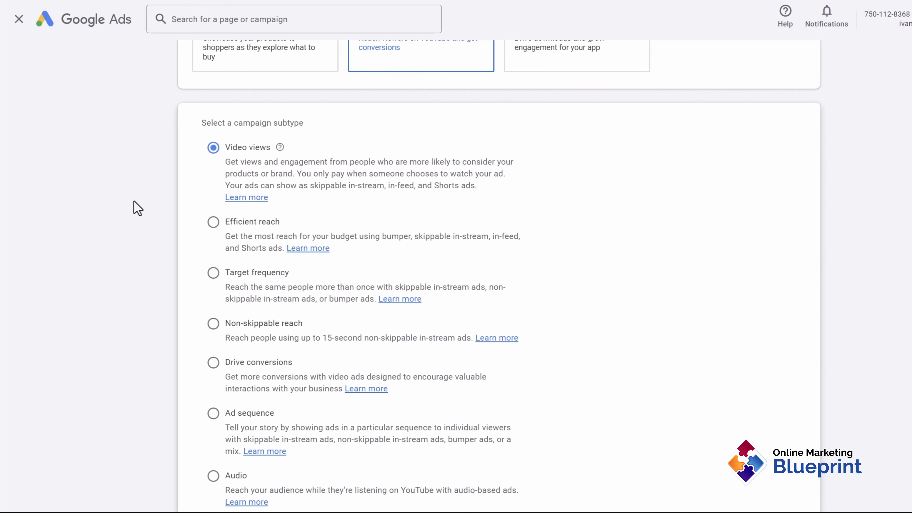
scroll(598, 273, down, 5)
click(787, 454)
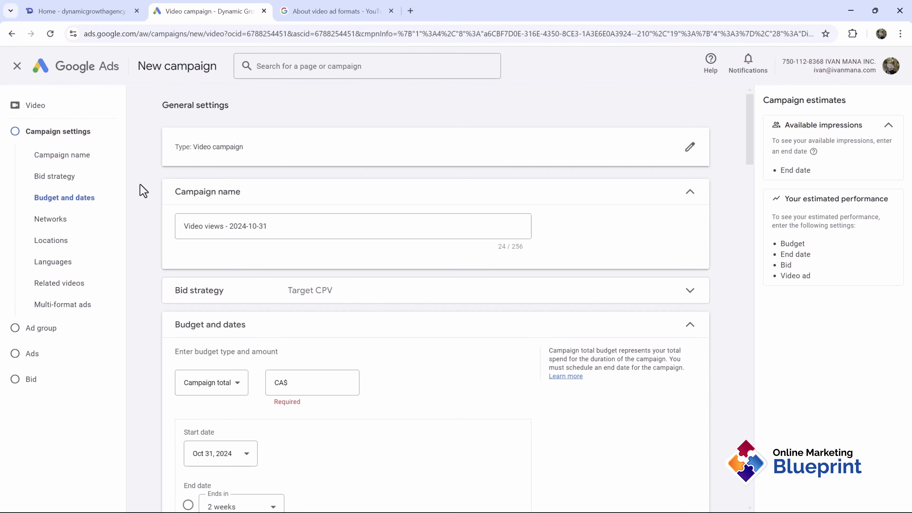
Replace the default campaign name with "Video - DGA"
click(283, 226)
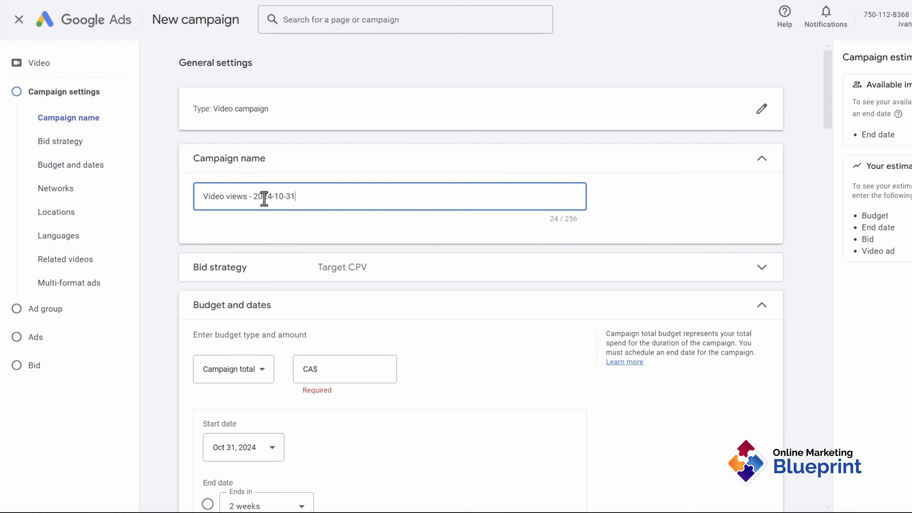
drag(298, 198, 142, 212)
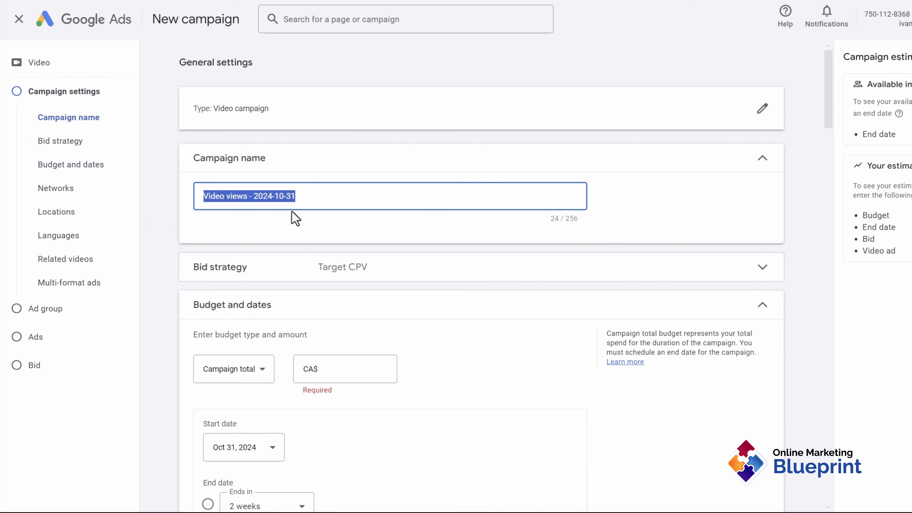
text(Vi)
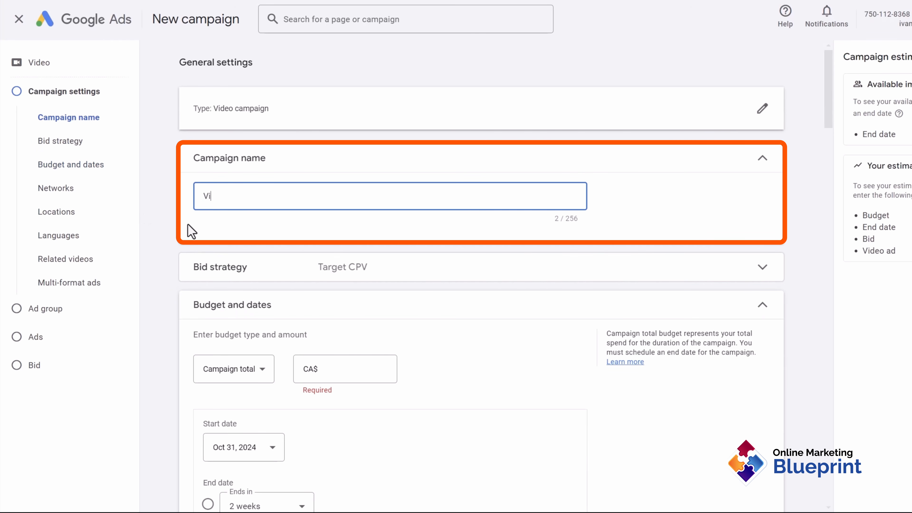
text(deo - DGA)
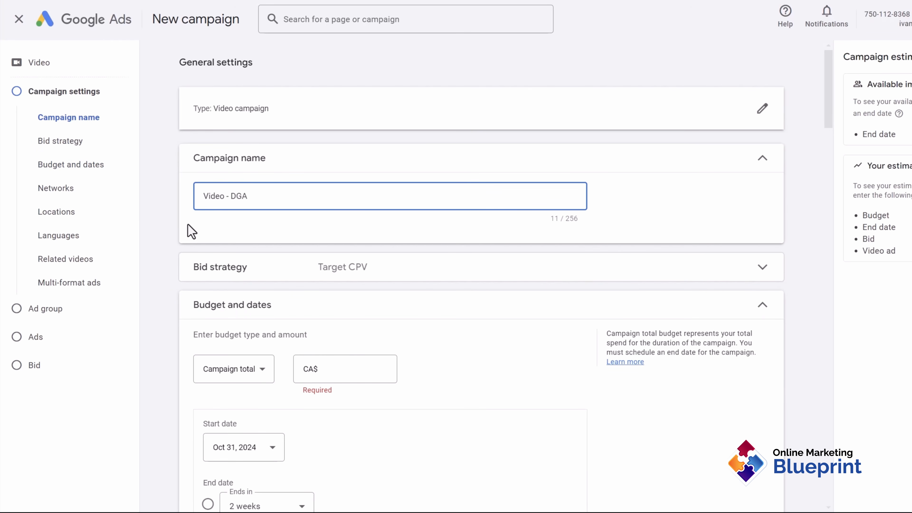
Expand the bid strategy settings and review the Target CPV strategy and the strategies unavailable for this campaign
scroll(191, 231, down, 2)
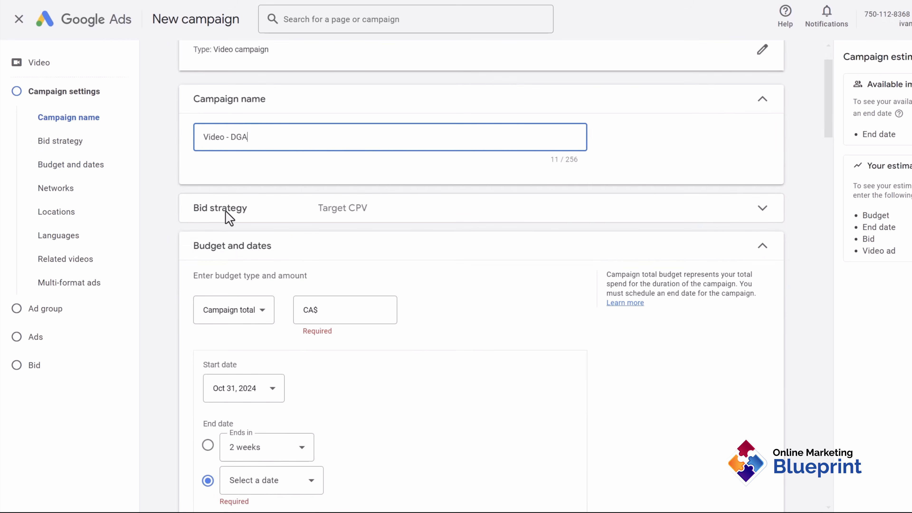
click(244, 211)
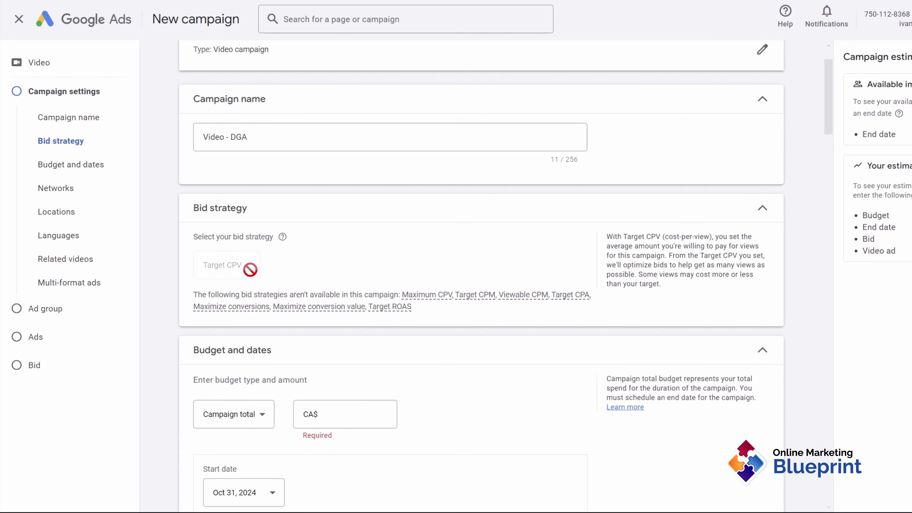
mouse_move(523, 295)
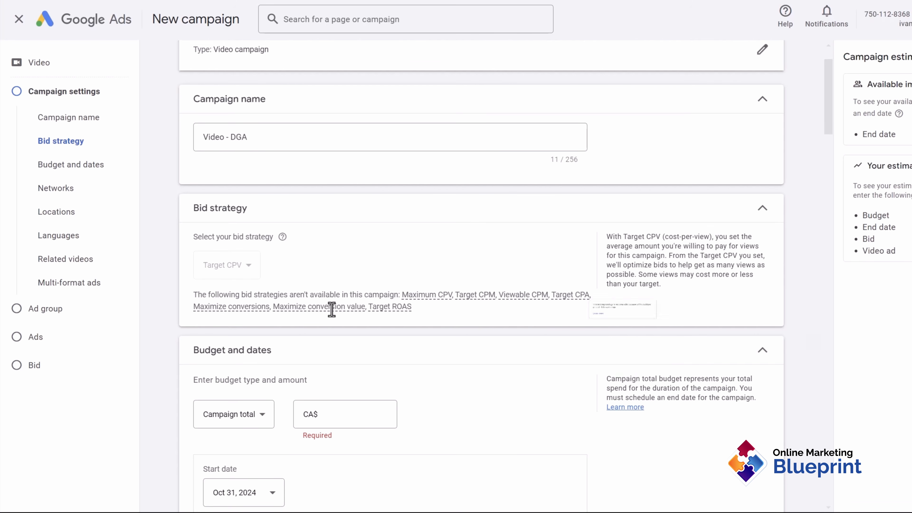
mouse_move(387, 306)
Change the budget type to Daily and set the amount to CA$100.00
scroll(300, 274, down, 3)
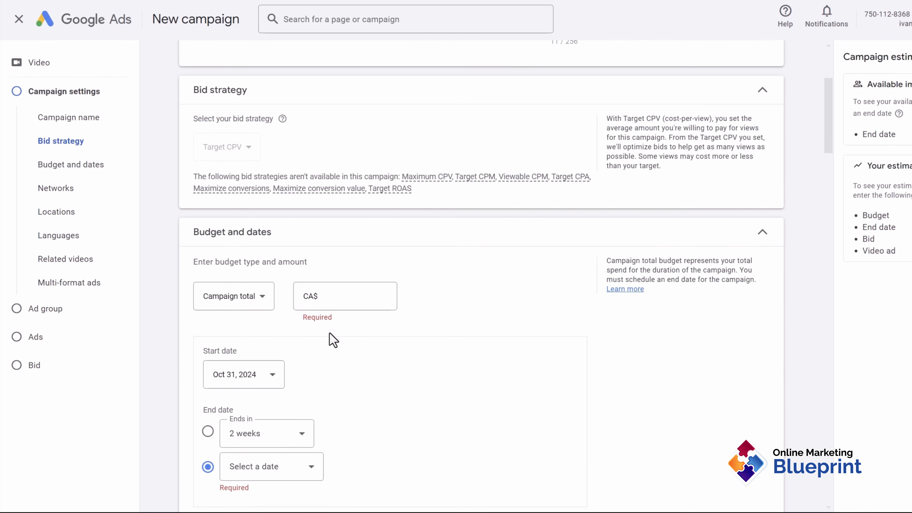
click(223, 302)
click(221, 306)
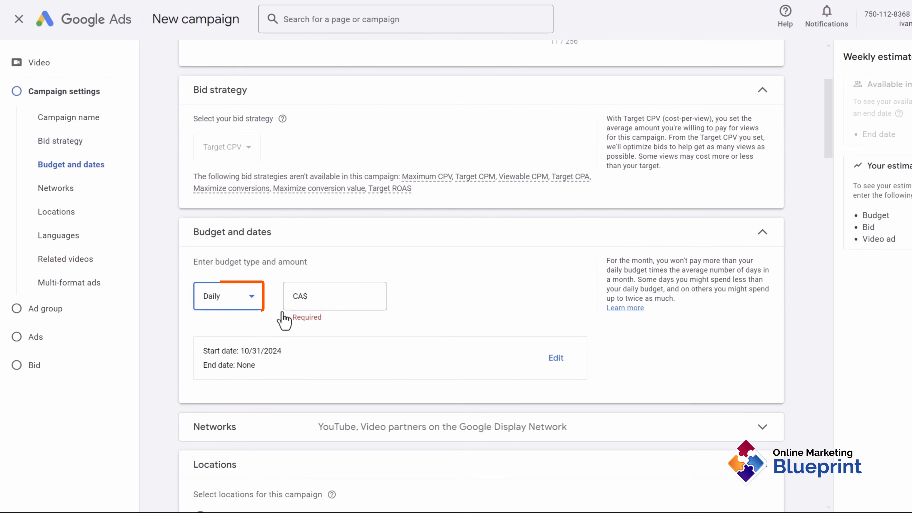
click(347, 298)
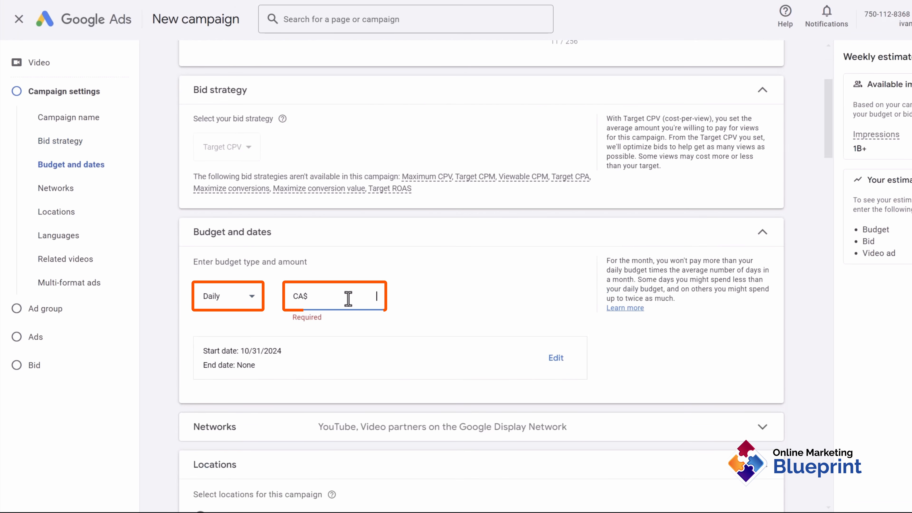
text(100.00)
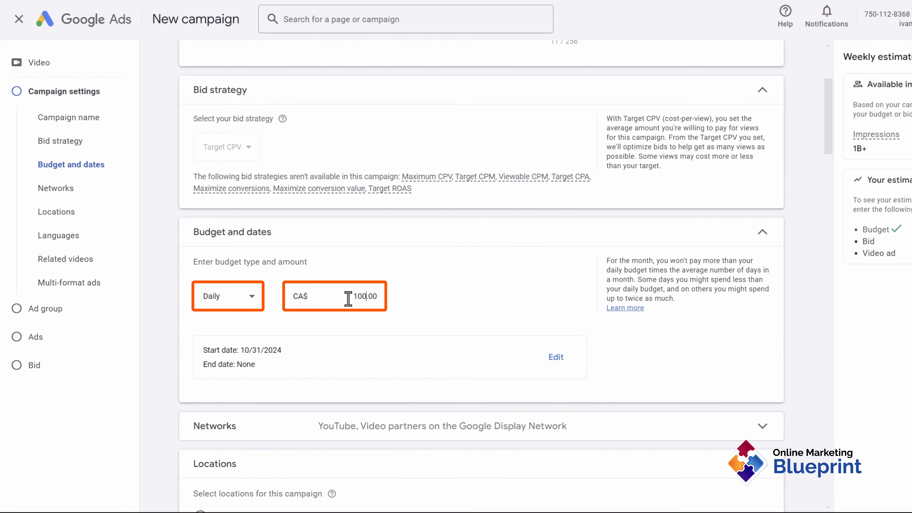
scroll(442, 291, down, 3)
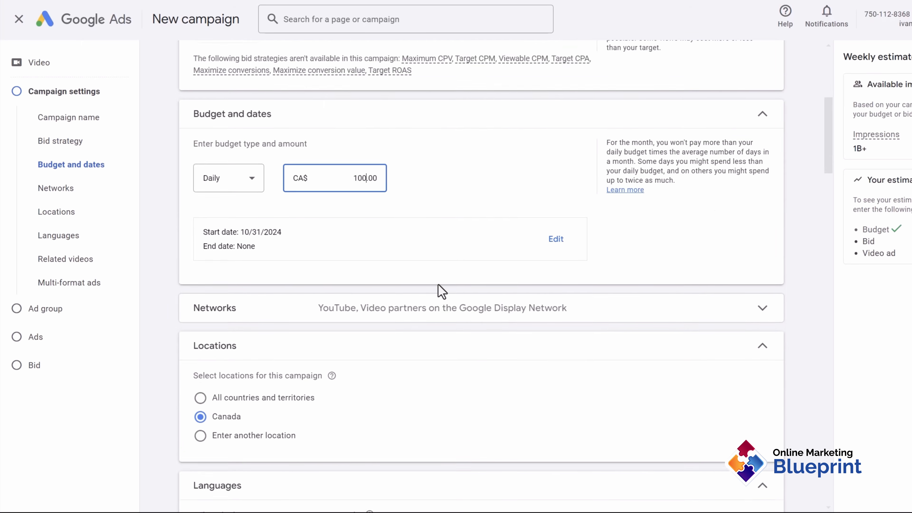
scroll(442, 291, down, 2)
scroll(442, 291, up, 3)
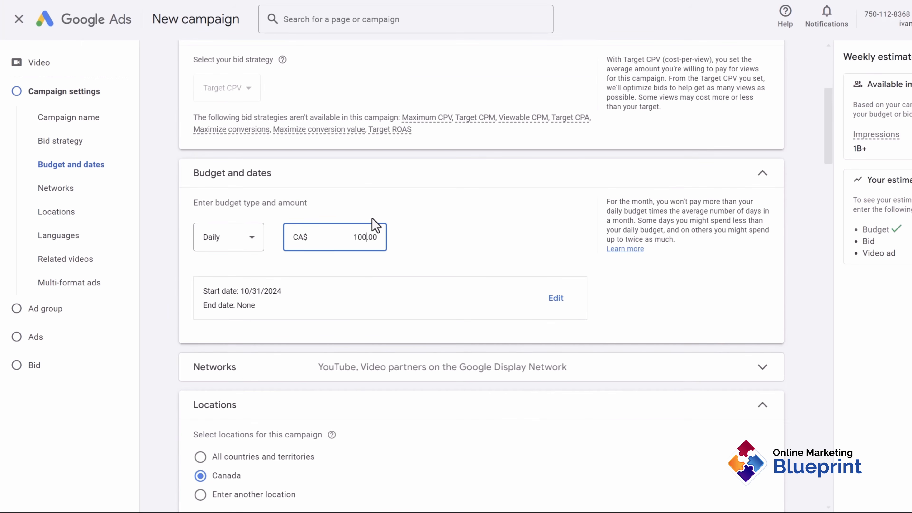
drag(352, 236, 399, 253)
Expand the network settings and exclude video partners on the Google Display Network
scroll(539, 291, down, 3)
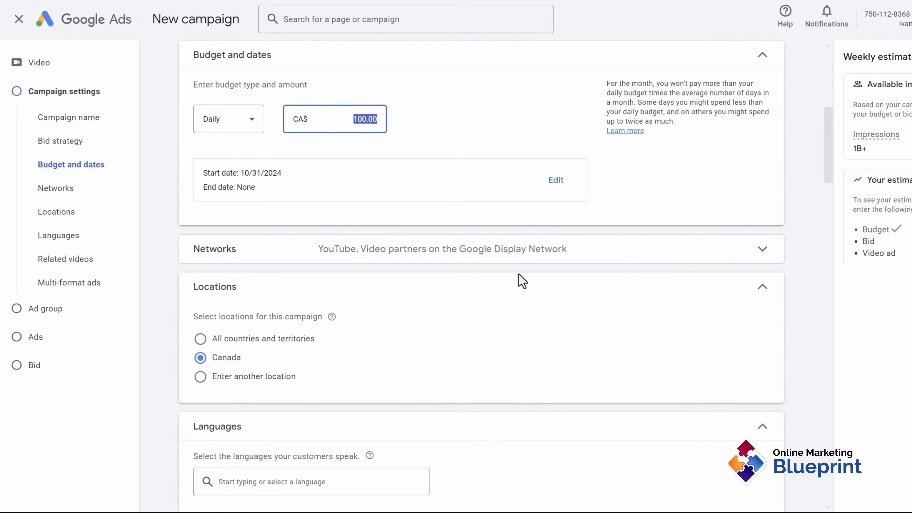
click(456, 252)
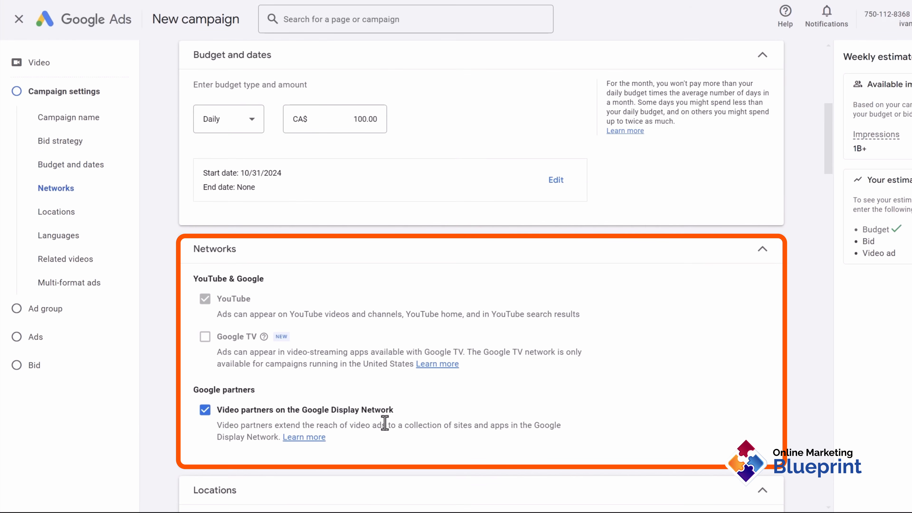
click(205, 410)
Set the campaign to target entered locations, adding the countries United States and Canada
scroll(261, 312, down, 6)
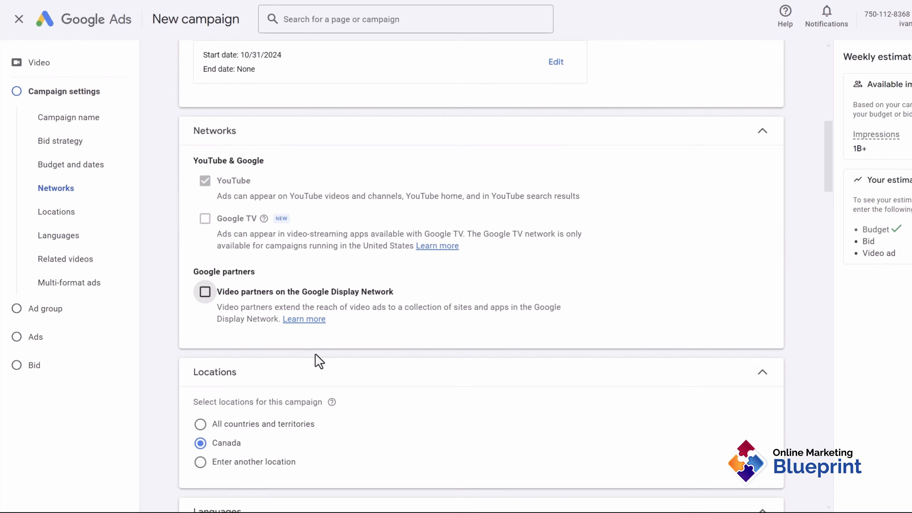
click(254, 345)
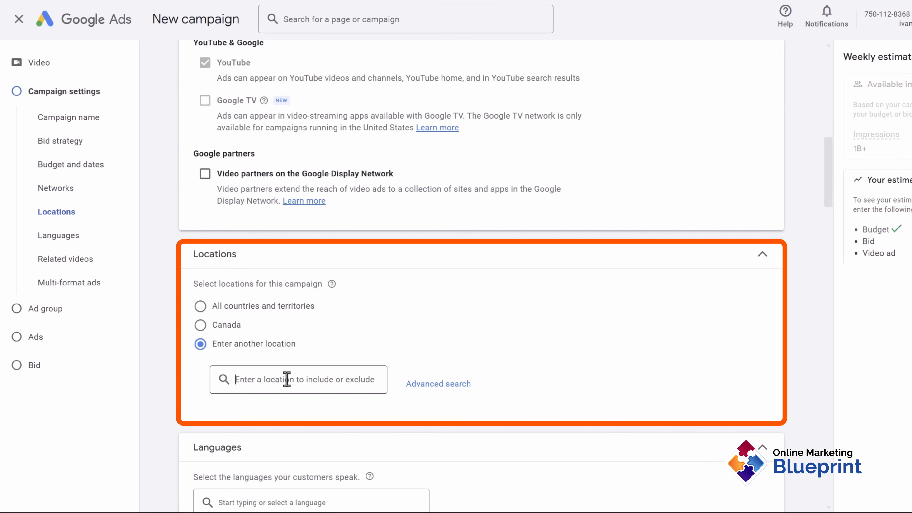
click(287, 379)
text(united satest)
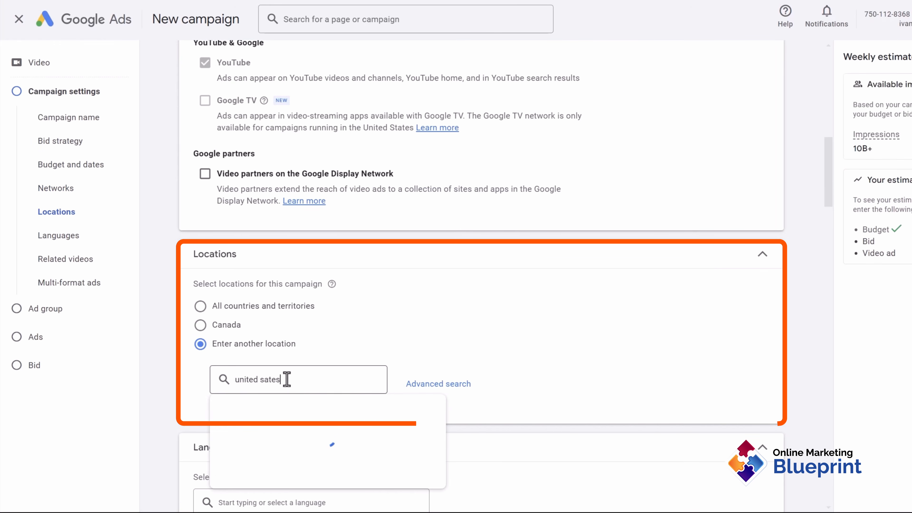
key(BackSpace)
key(BackSpace)
key(BackSpace)
key(BackSpace)
key(BackSpace)
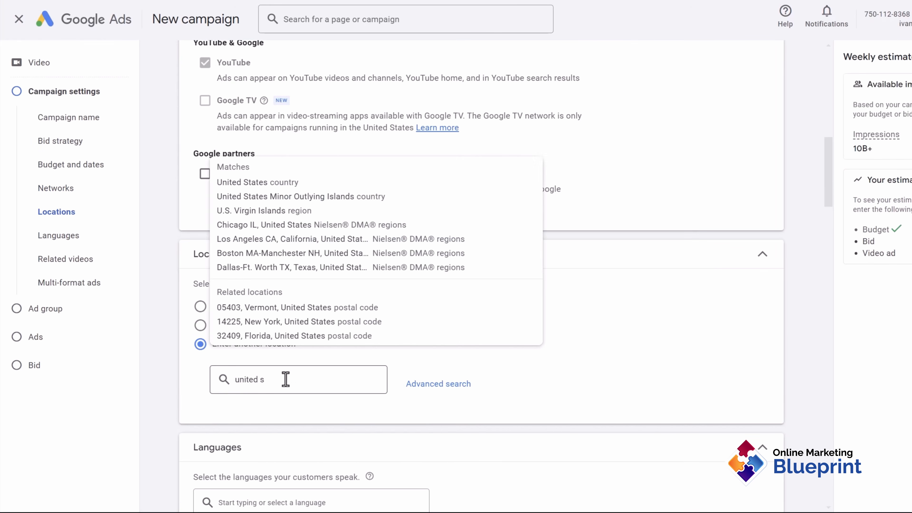
click(261, 184)
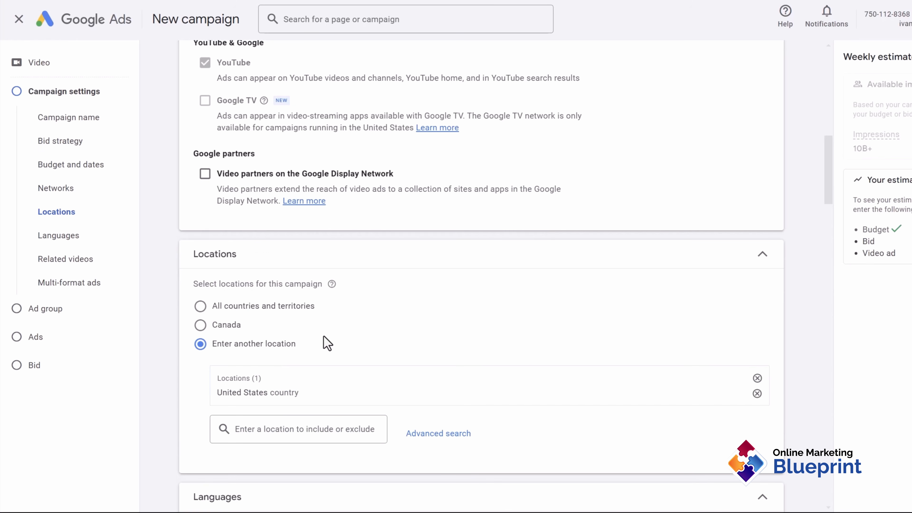
text(canada)
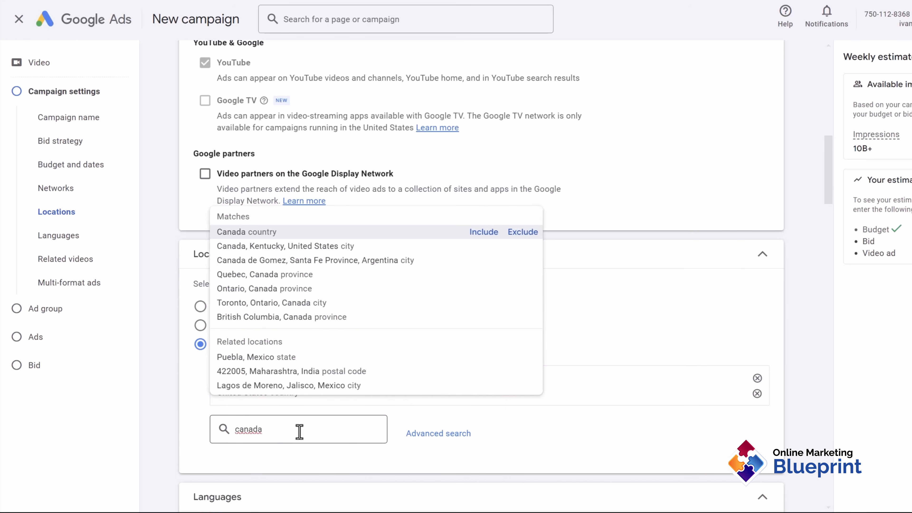
key(Return)
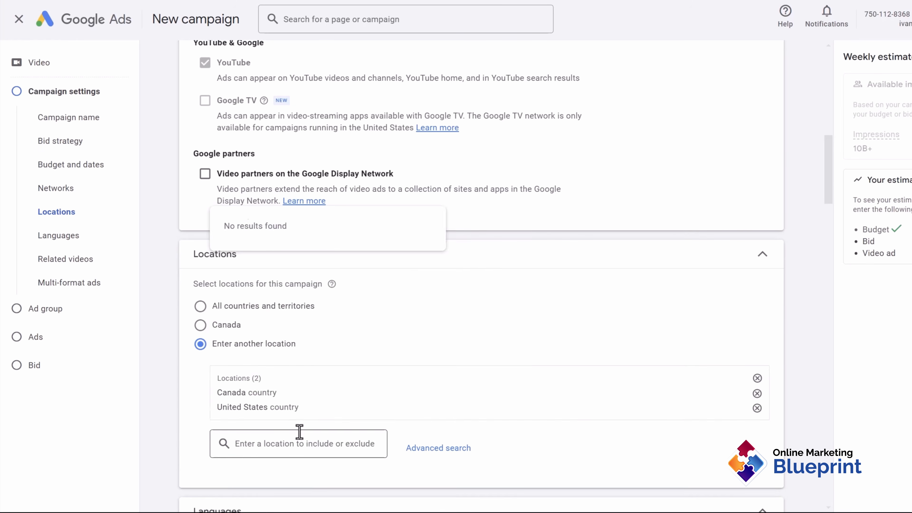
Find English in the campaign's language settings and add it as the customers' language
scroll(388, 434, down, 7)
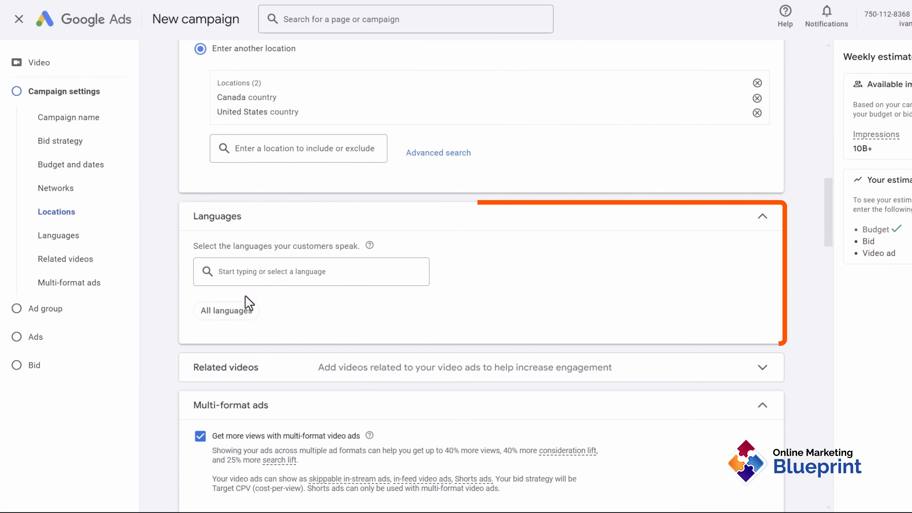
click(269, 281)
text(english)
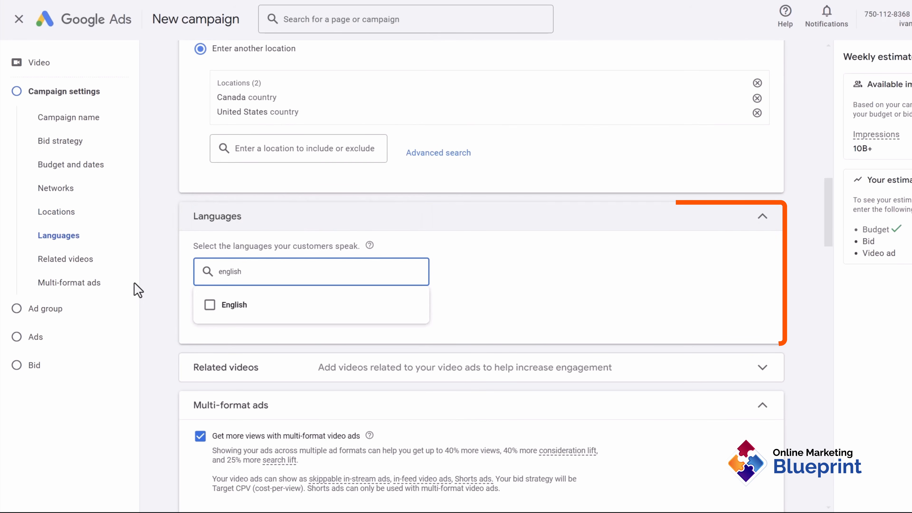
click(208, 311)
click(160, 297)
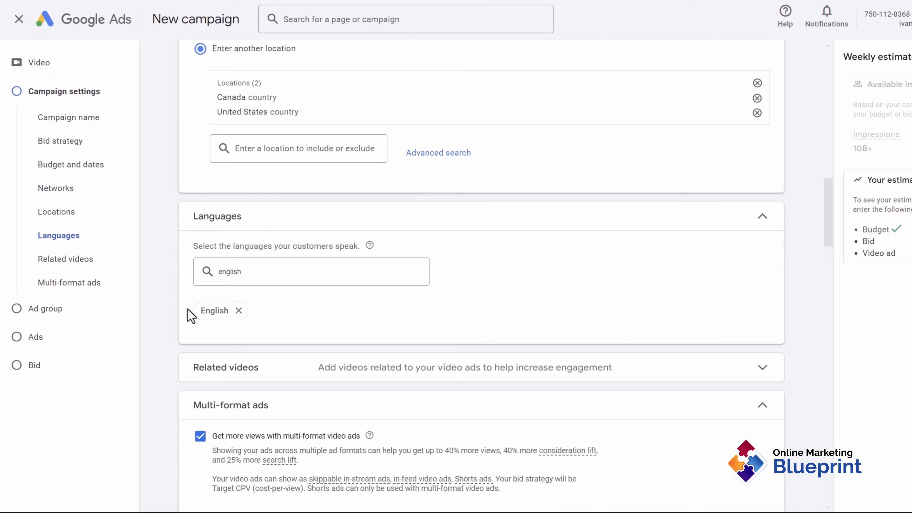
Expand the related videos settings and review what adding related videos does for the ad
scroll(189, 314, down, 2)
click(354, 316)
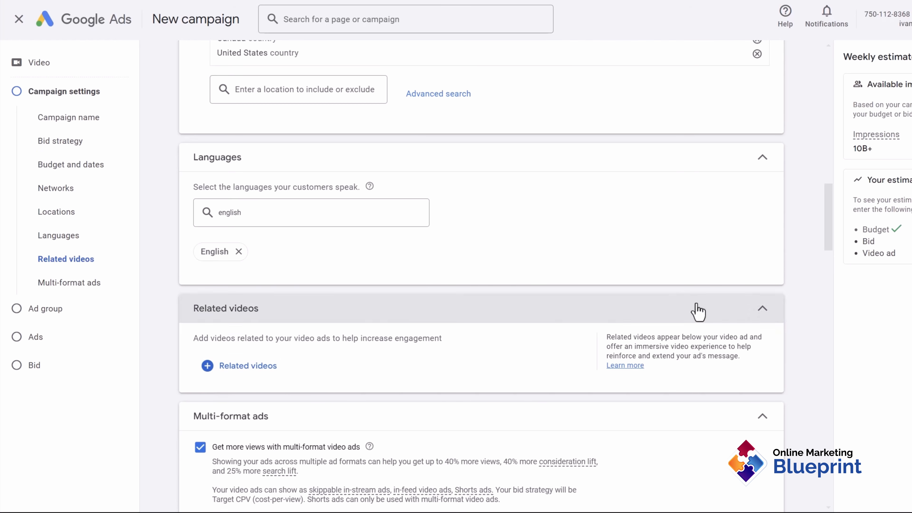
Collapse the related videos settings and review the multi-format ads option and the ad formats it covers
click(429, 315)
scroll(360, 318, down, 2)
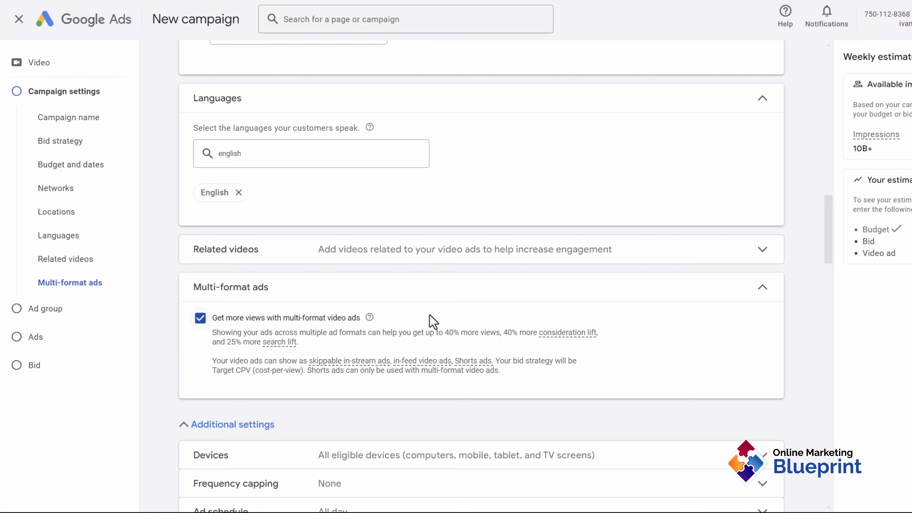
scroll(521, 288, down, 3)
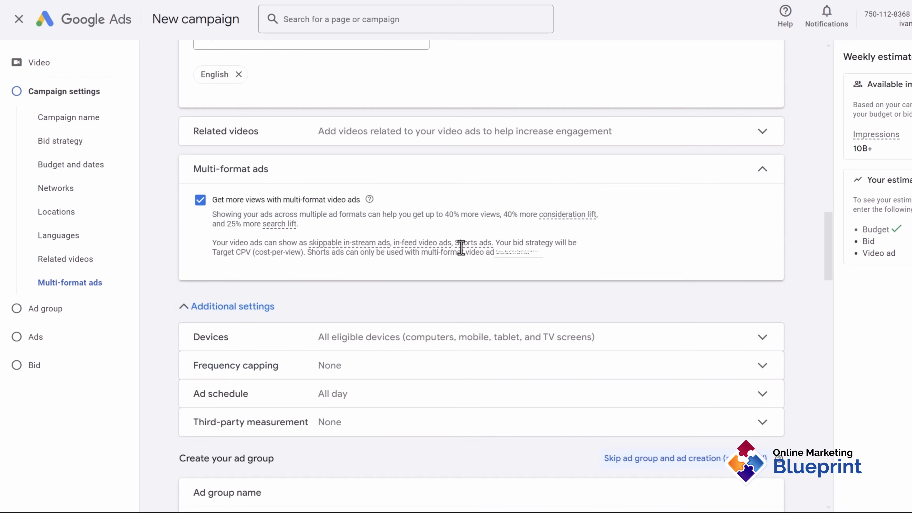
mouse_move(462, 247)
scroll(452, 301, down, 2)
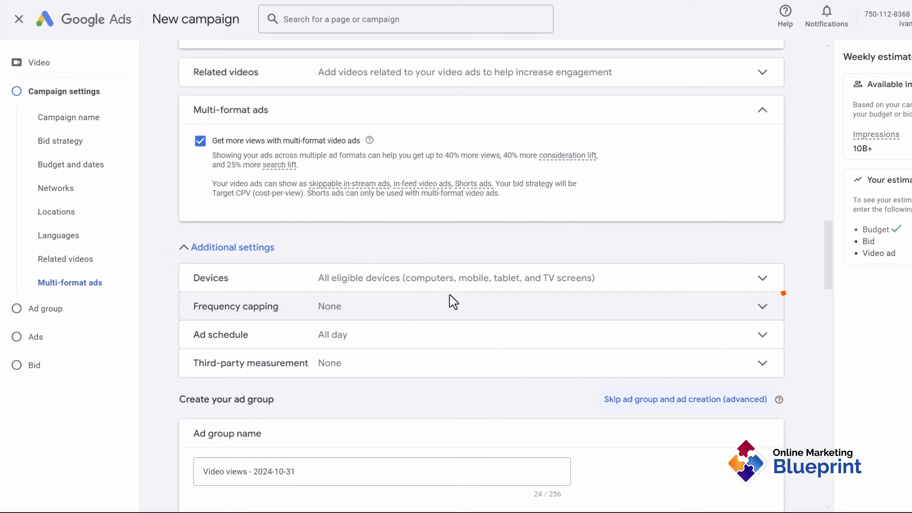
Try specific device targeting for the campaign, then restore showing ads on all eligible devices and collapse the devices settings
click(420, 287)
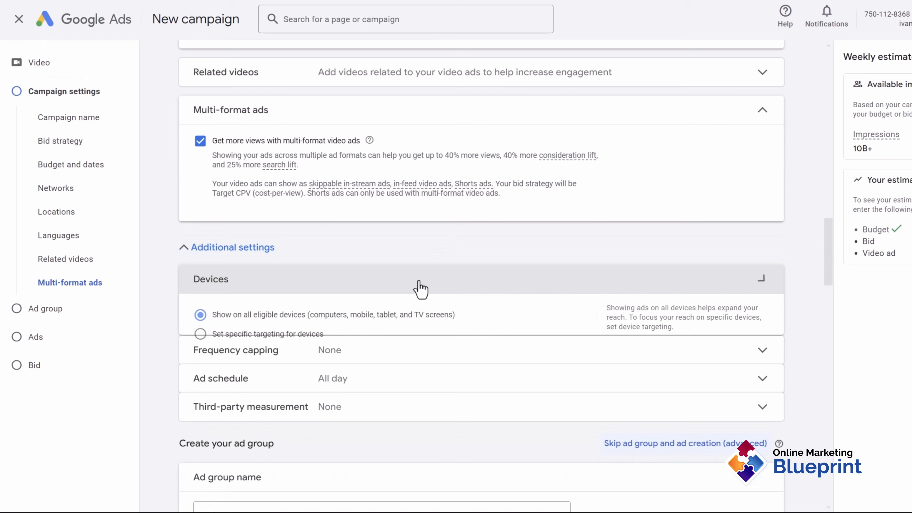
click(237, 345)
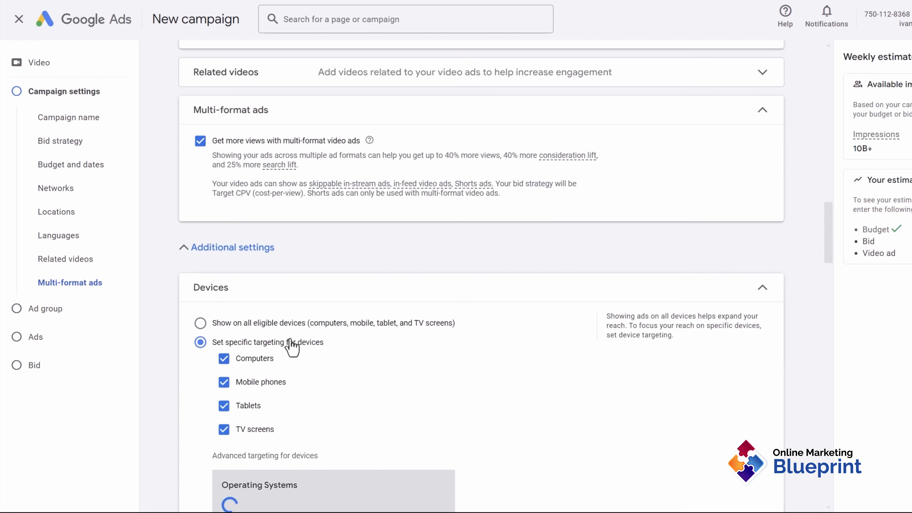
click(273, 323)
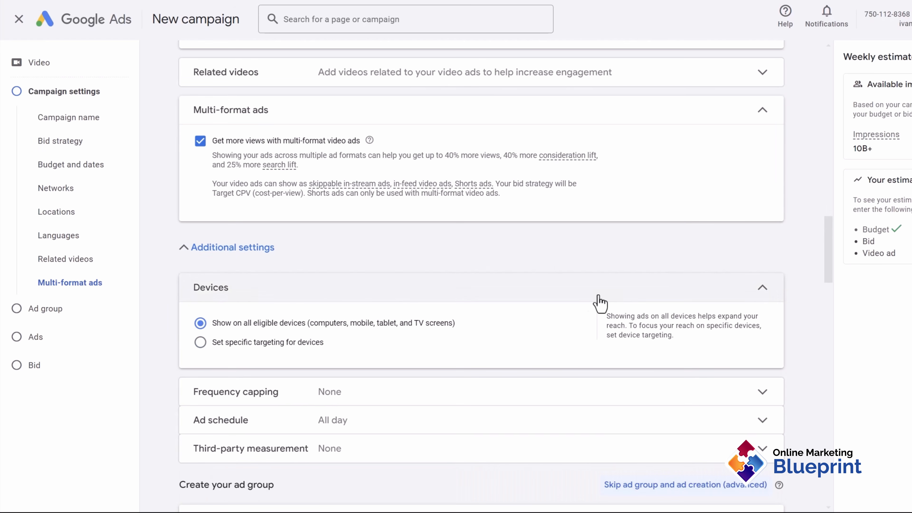
click(575, 295)
scroll(415, 266, down, 2)
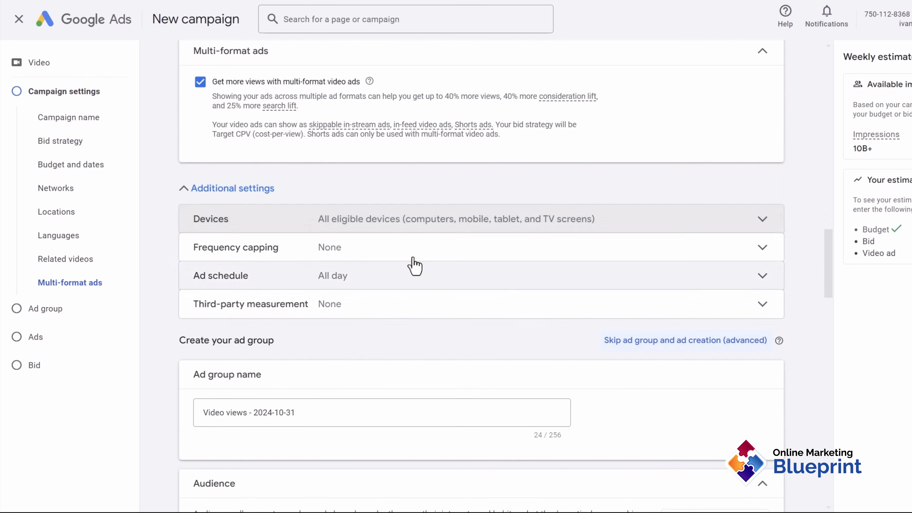
Cap the campaign's impression frequency at 5 per week and add a second impression cap of 2 per day
click(399, 252)
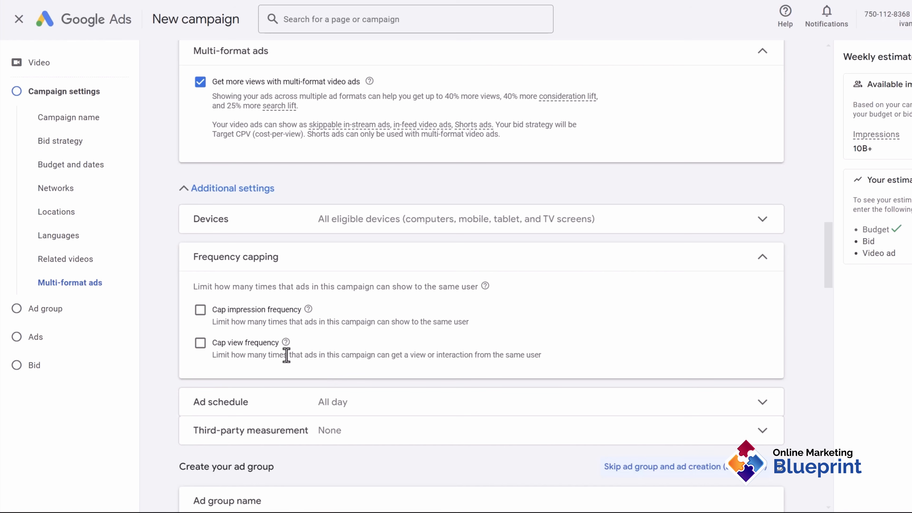
click(243, 310)
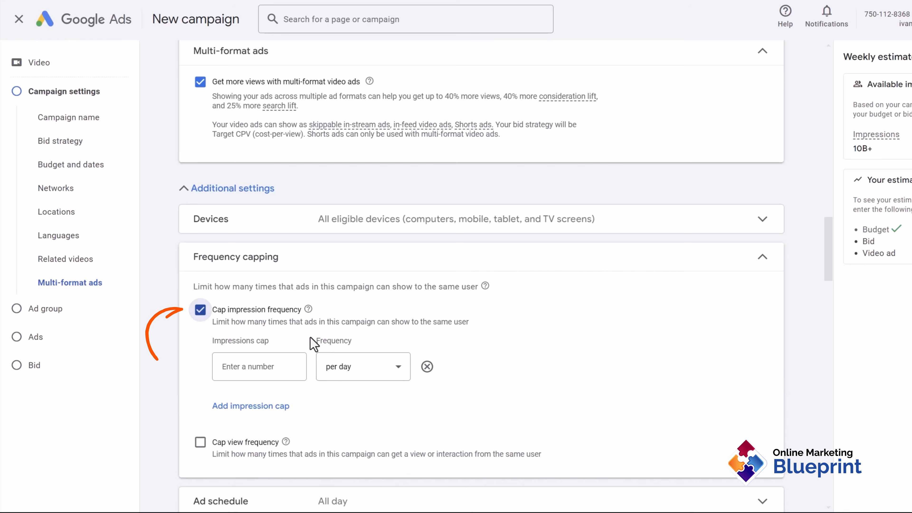
click(345, 374)
click(372, 405)
click(282, 370)
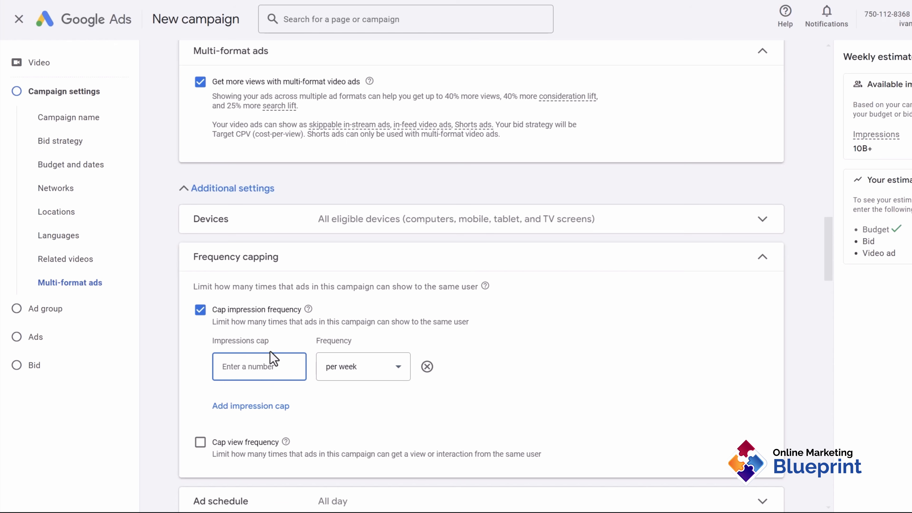
text(5)
scroll(316, 391, down, 2)
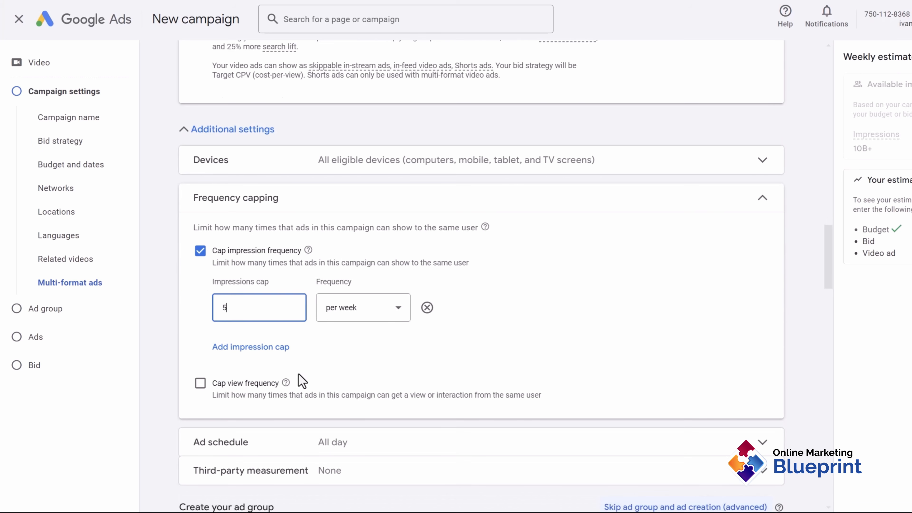
click(252, 346)
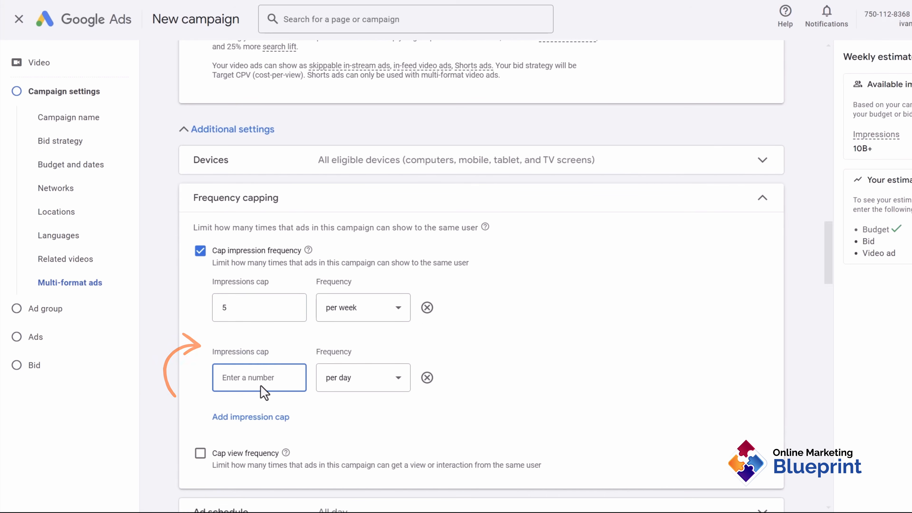
text(2)
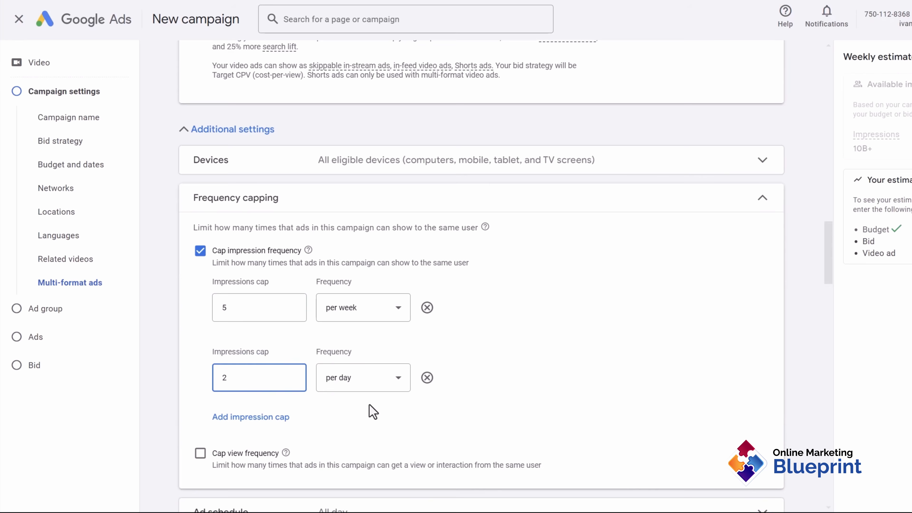
Enable the view frequency cap and limit views to 1 per day
scroll(372, 411, down, 3)
click(216, 335)
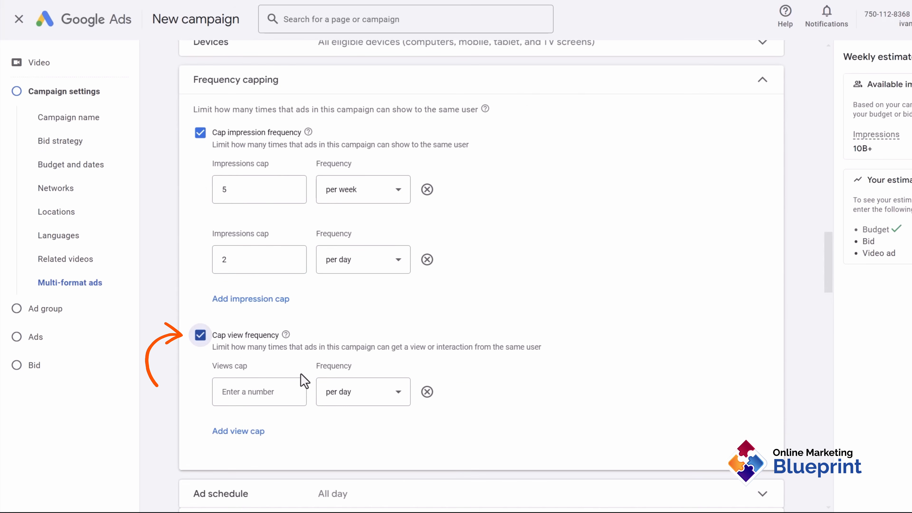
click(291, 389)
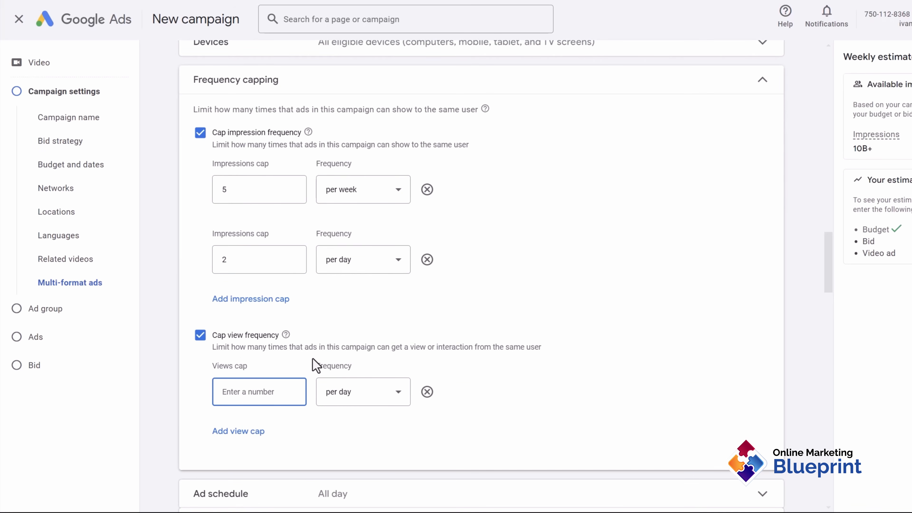
text(2)
key(BackSpace)
text(\)
key(BackSpace)
text(1)
Expand the ad schedule, then review the third-party measurement settings and collapse them
scroll(368, 343, down, 5)
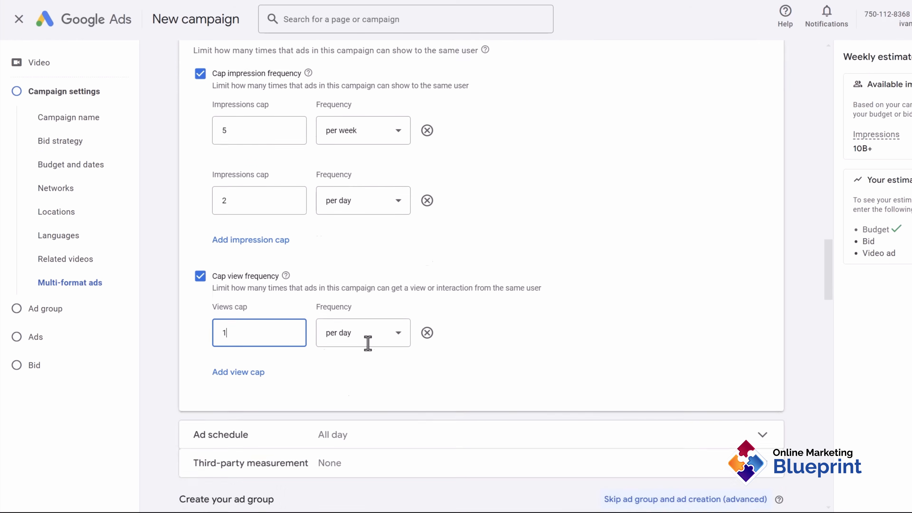
click(318, 315)
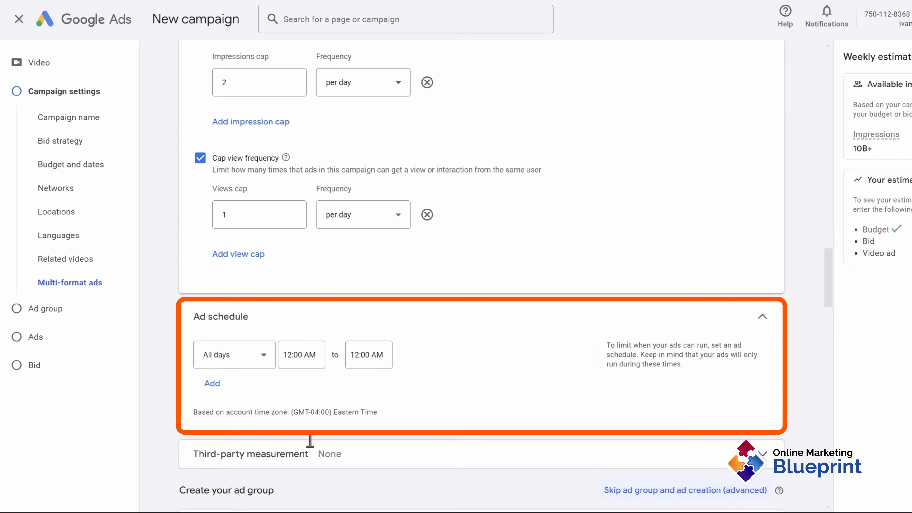
scroll(408, 360, down, 2)
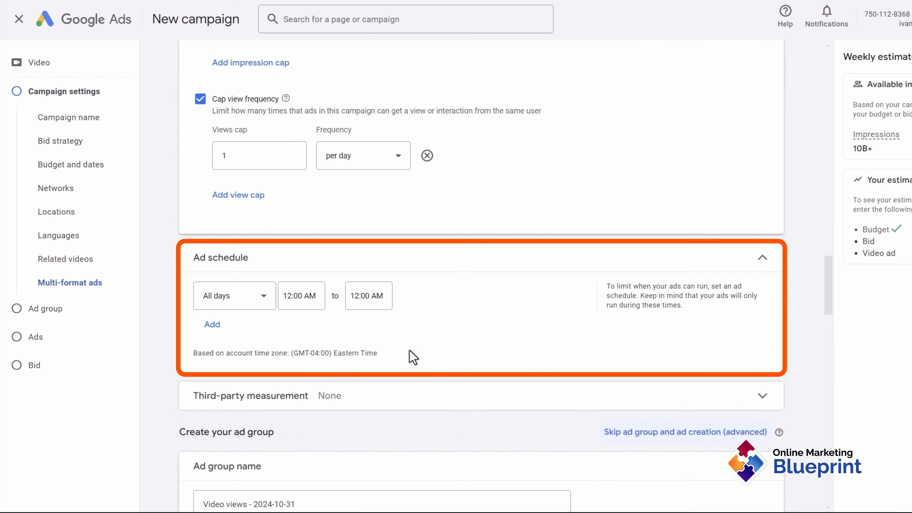
click(358, 397)
scroll(361, 397, down, 3)
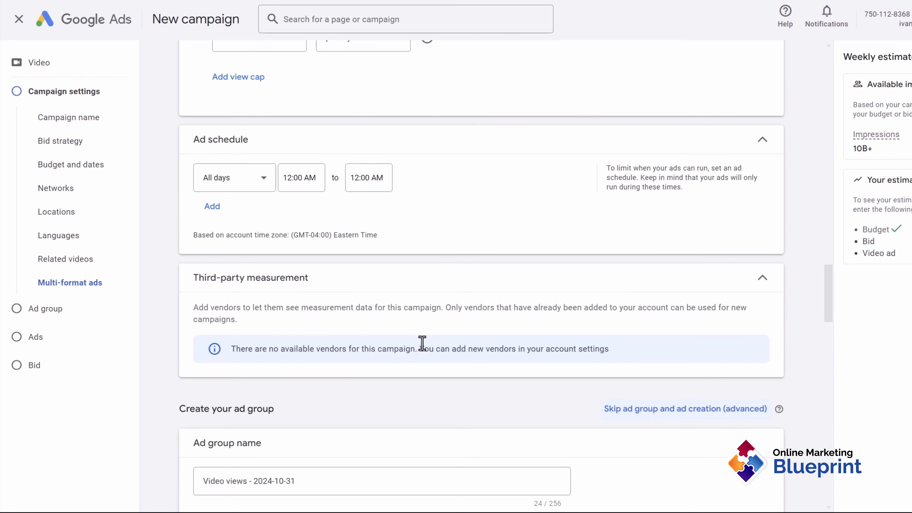
click(706, 284)
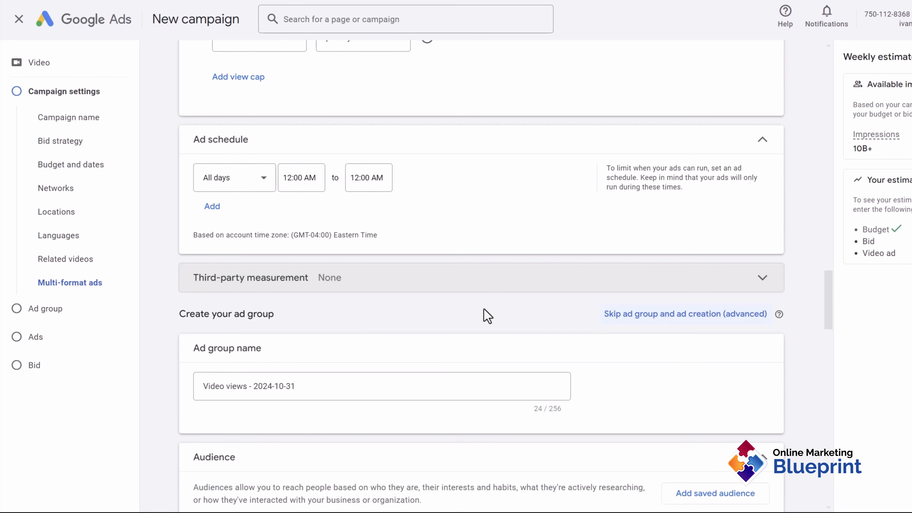
Look over the ad group name, audience, audience expansion and content targeting sections of the ad group
scroll(485, 316, down, 3)
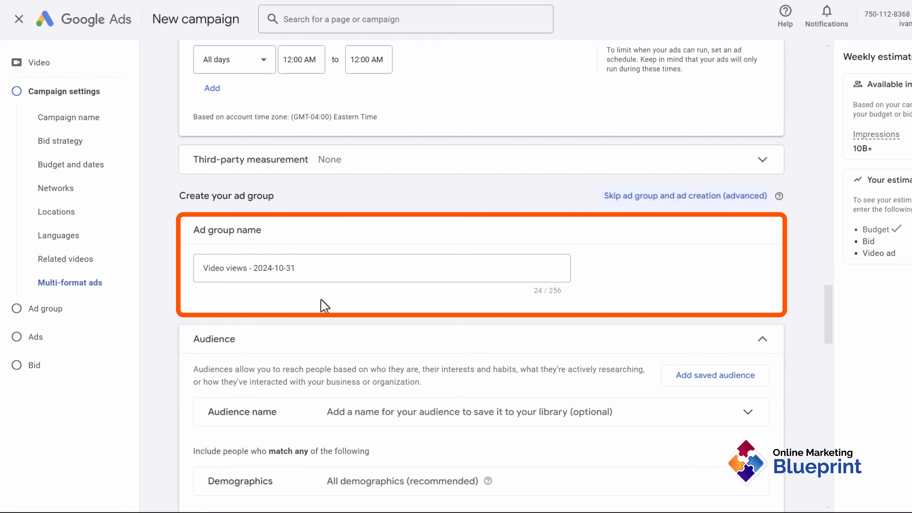
scroll(467, 334, down, 5)
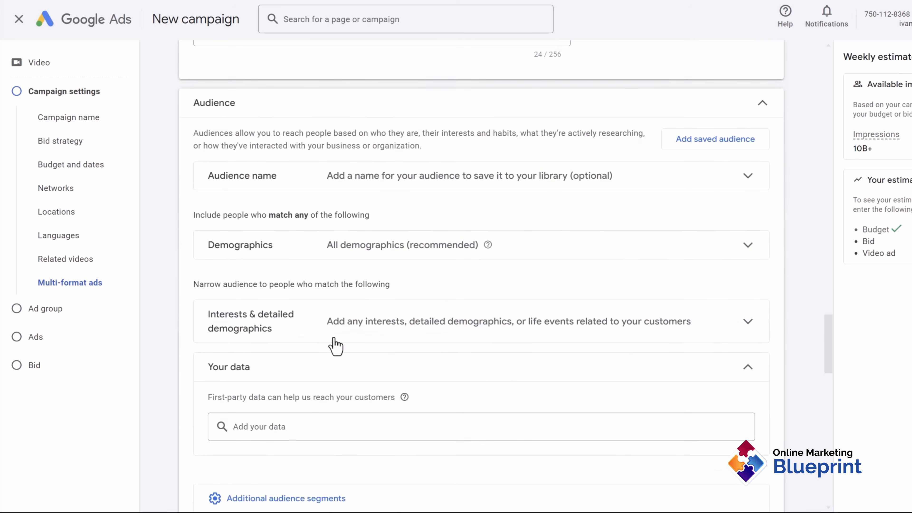
scroll(341, 362, down, 5)
scroll(346, 384, up, 5)
scroll(346, 388, up, 3)
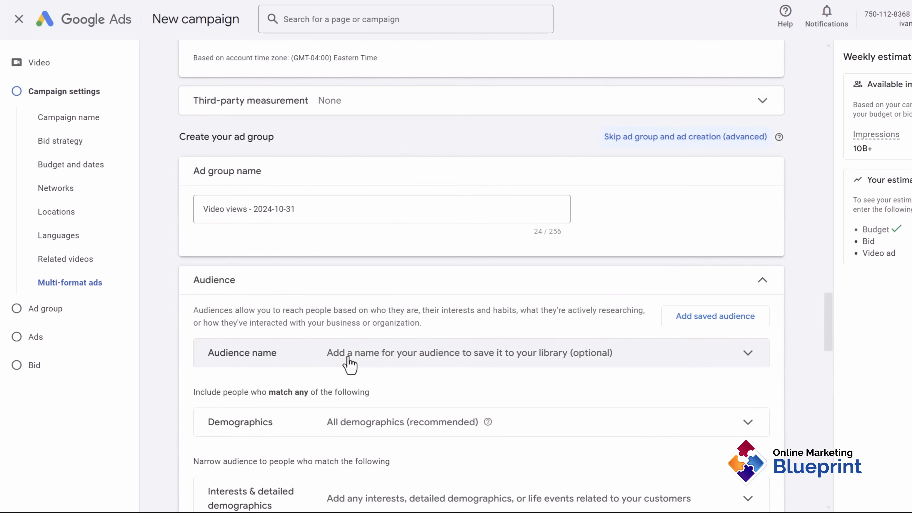
scroll(276, 302, down, 5)
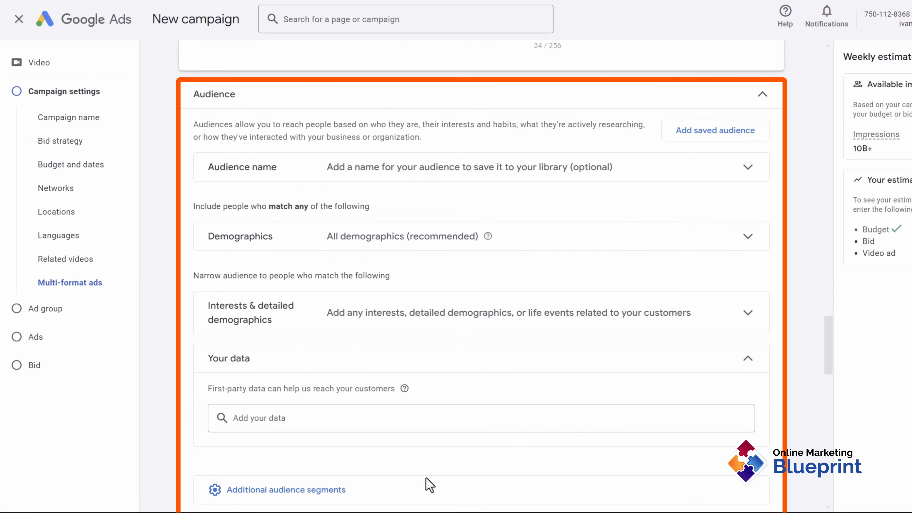
scroll(574, 388, down, 5)
scroll(535, 341, down, 8)
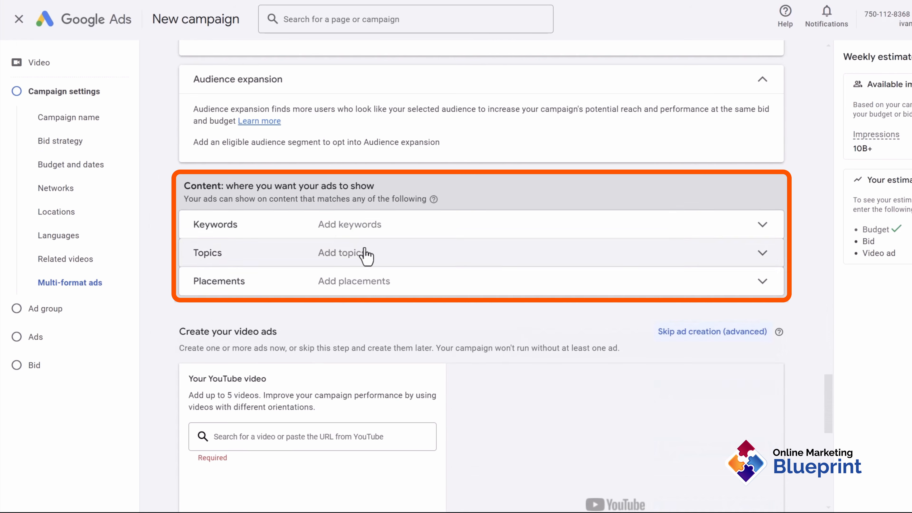
scroll(381, 278, up, 13)
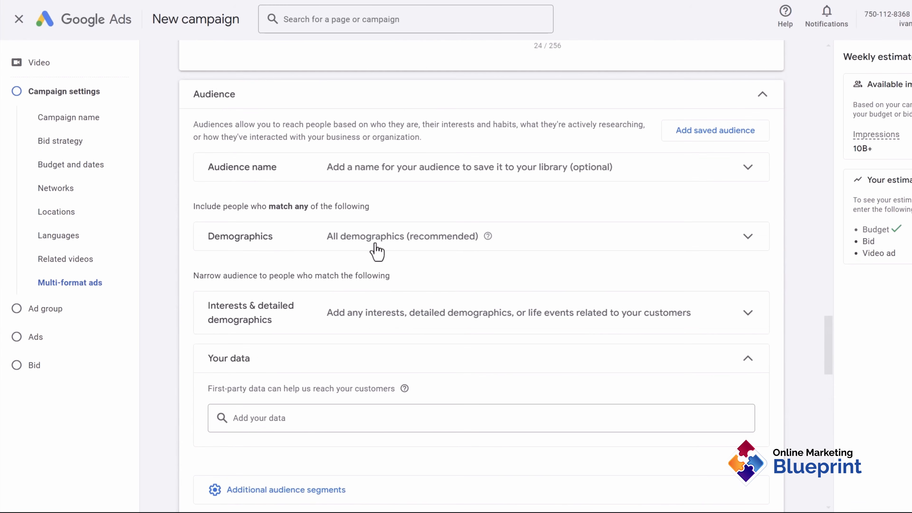
Expand the audience's demographics and audience name settings and review the gender, age and naming options
click(374, 248)
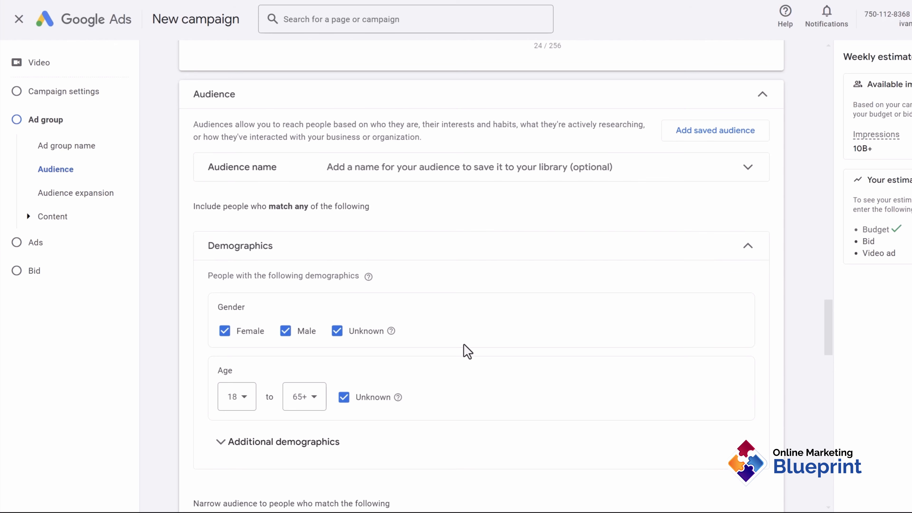
click(386, 167)
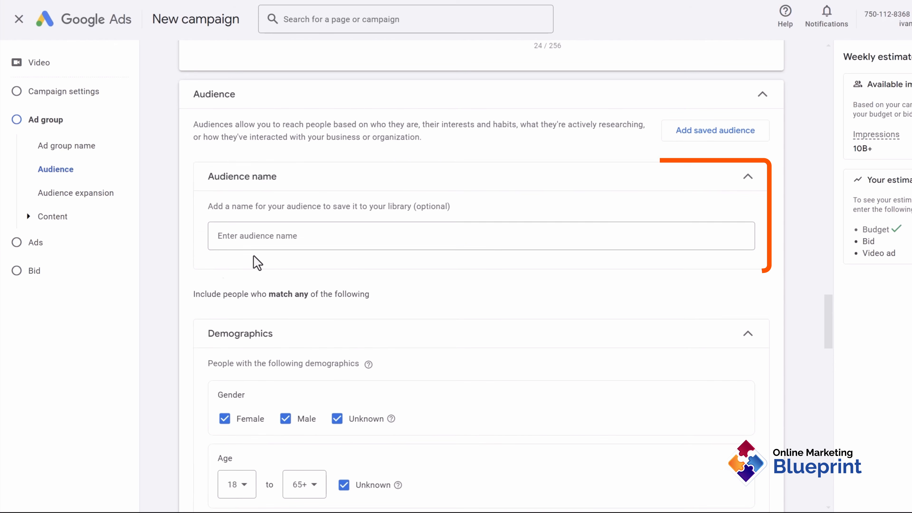
click(260, 246)
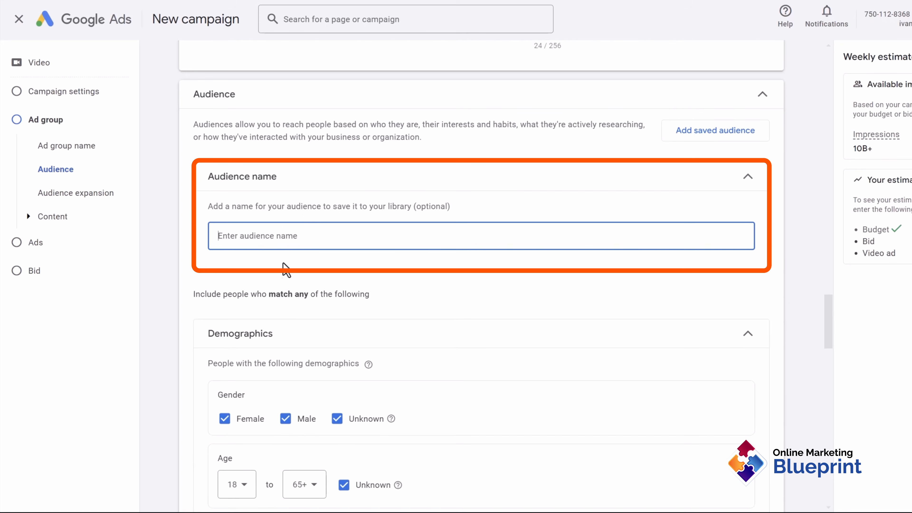
scroll(312, 280, down, 2)
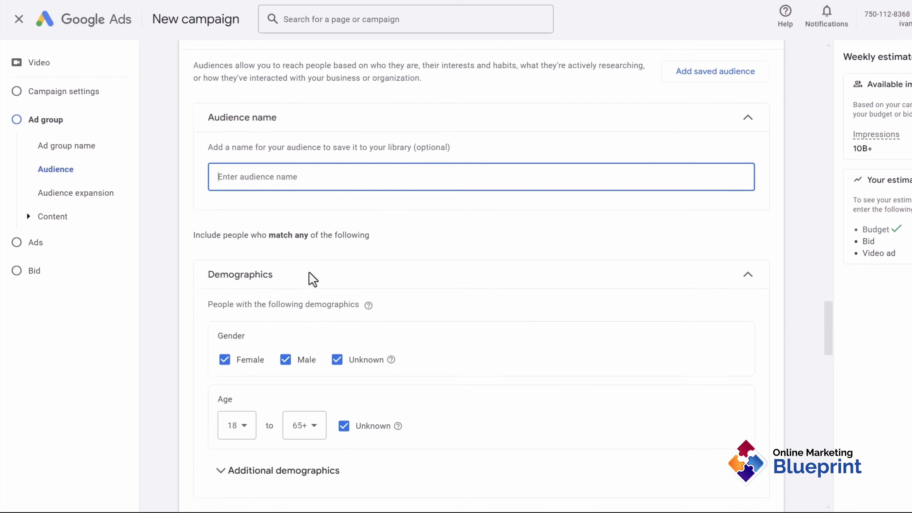
scroll(312, 280, down, 2)
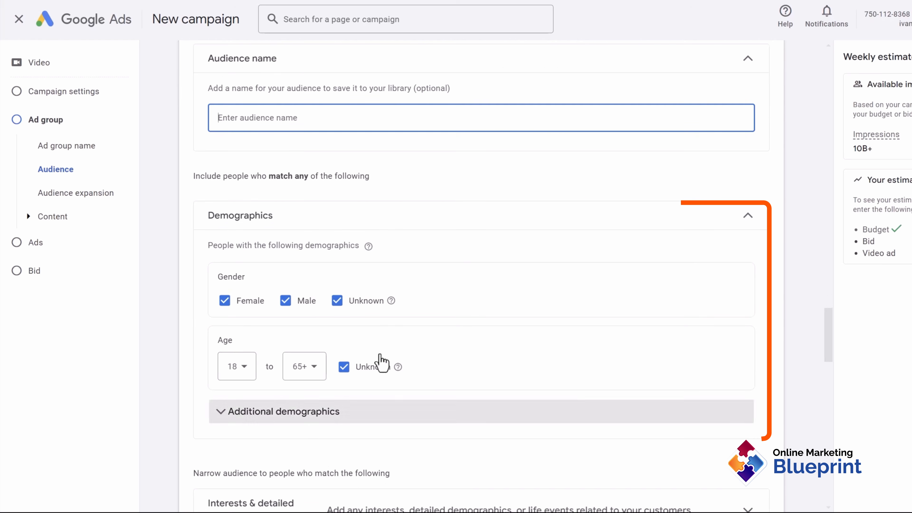
Expand the interests and detailed demographics section and look through its suggested segments and browsable segment categories
scroll(381, 363, down, 8)
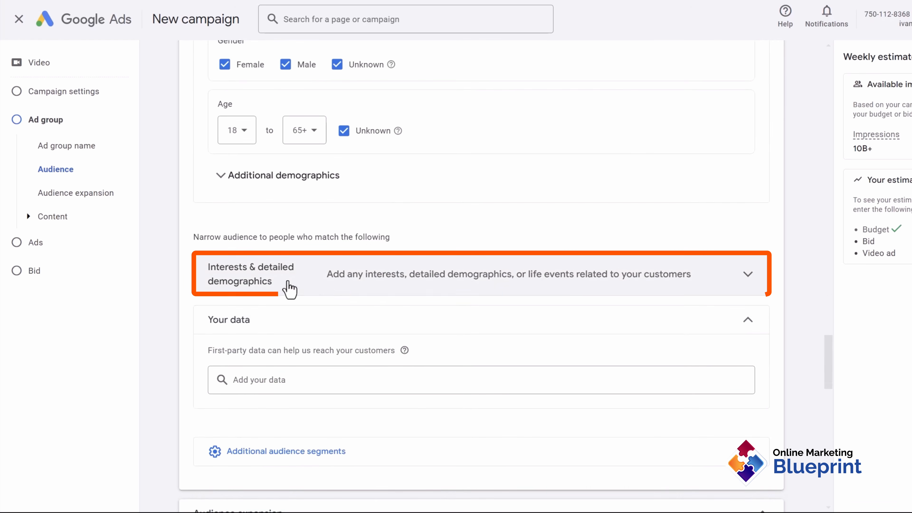
click(337, 284)
scroll(395, 377, down, 3)
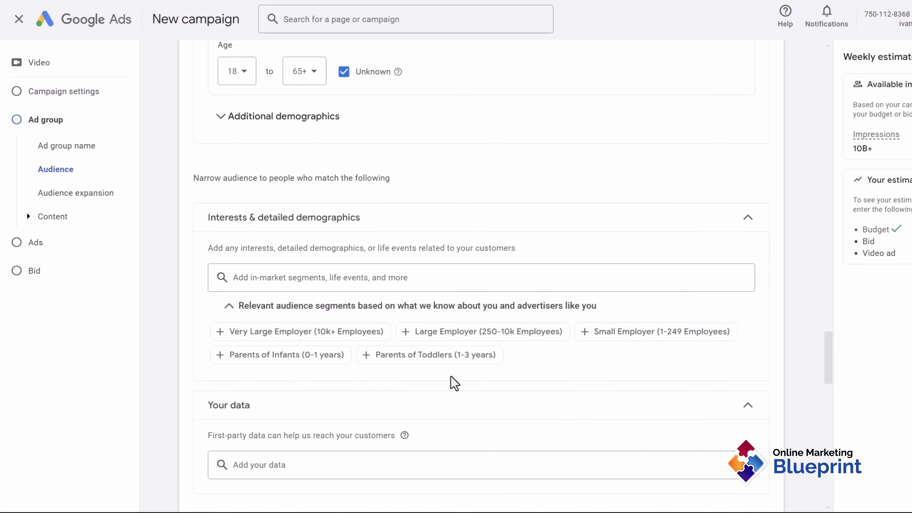
click(348, 218)
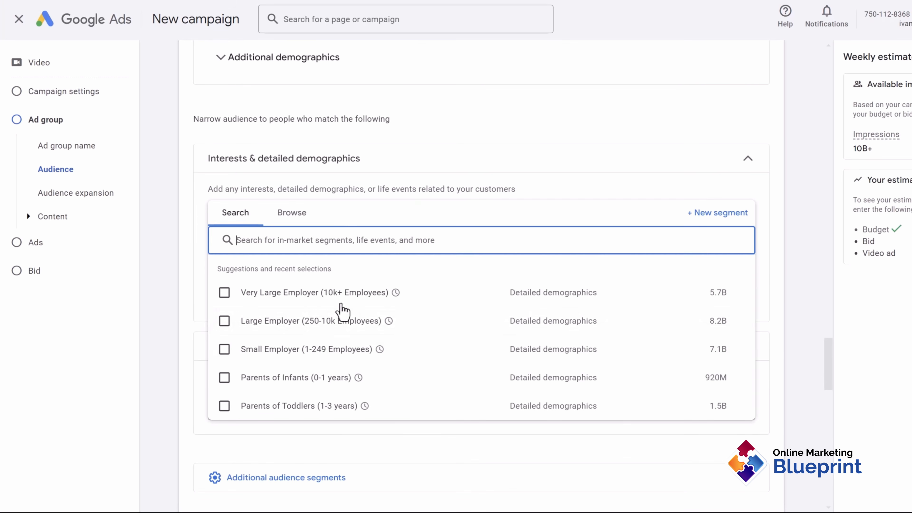
click(282, 217)
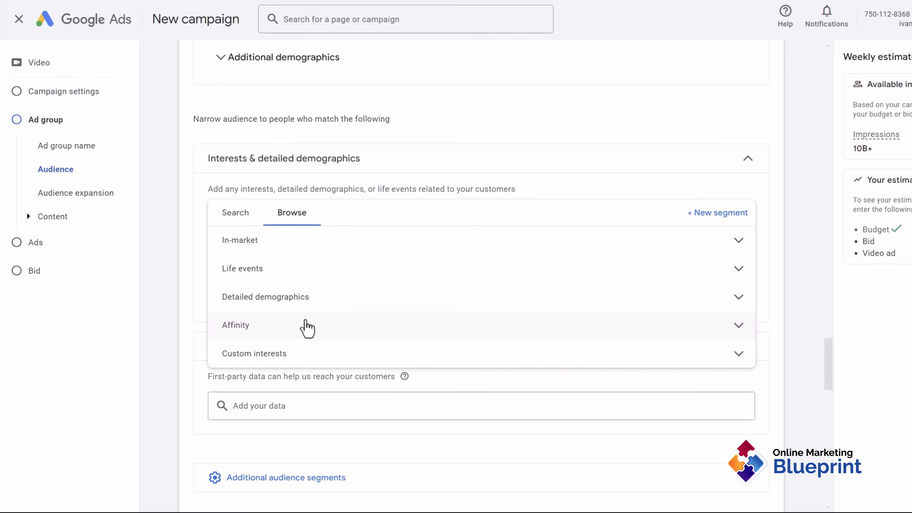
click(185, 247)
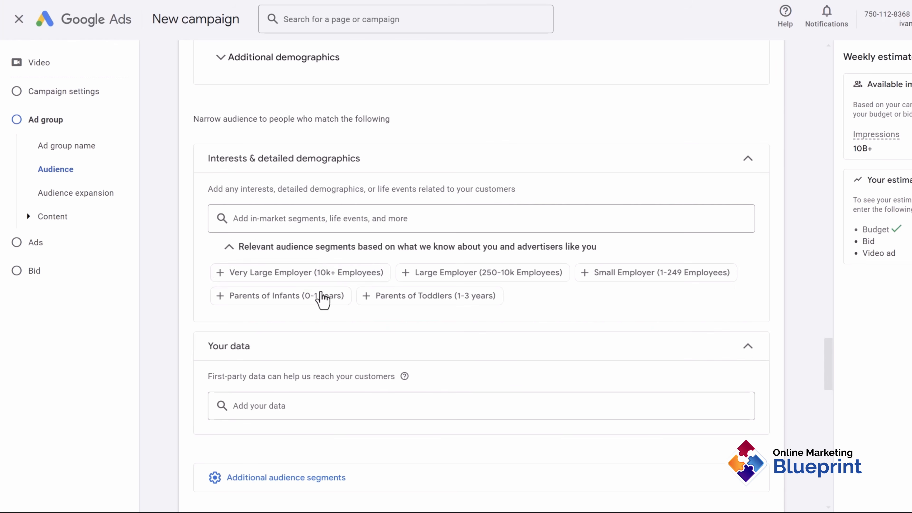
Add the Very Large Employer (10k+ Employees), Large Employer (250-10k Employees) and Small Employer (1-249 Employees) segments to the audience
click(306, 282)
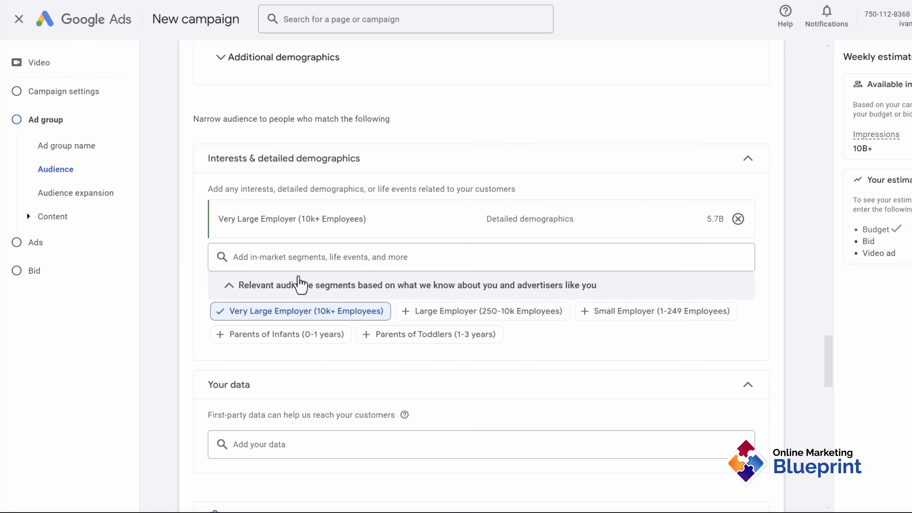
click(454, 312)
click(632, 341)
scroll(621, 359, down, 3)
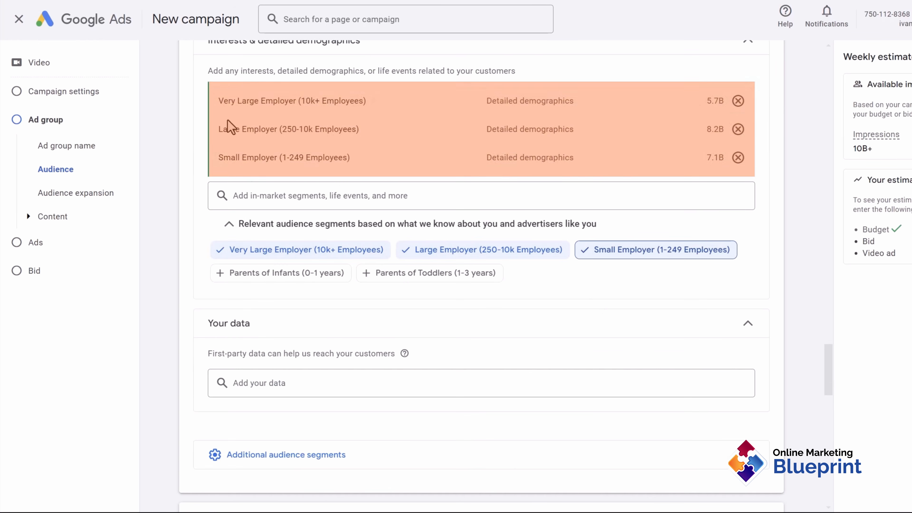
Browse the website visitors segments available as first-party data for the audience, then close the list without selecting any
scroll(449, 339, down, 2)
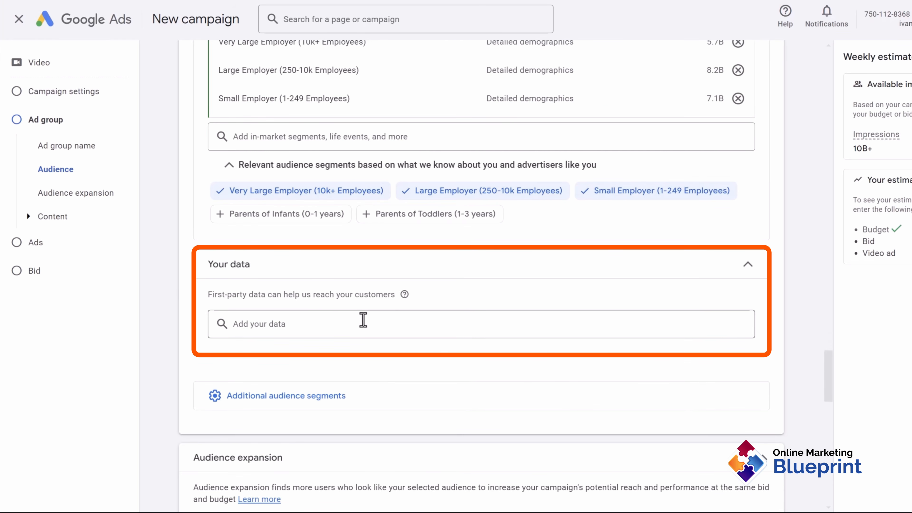
click(363, 319)
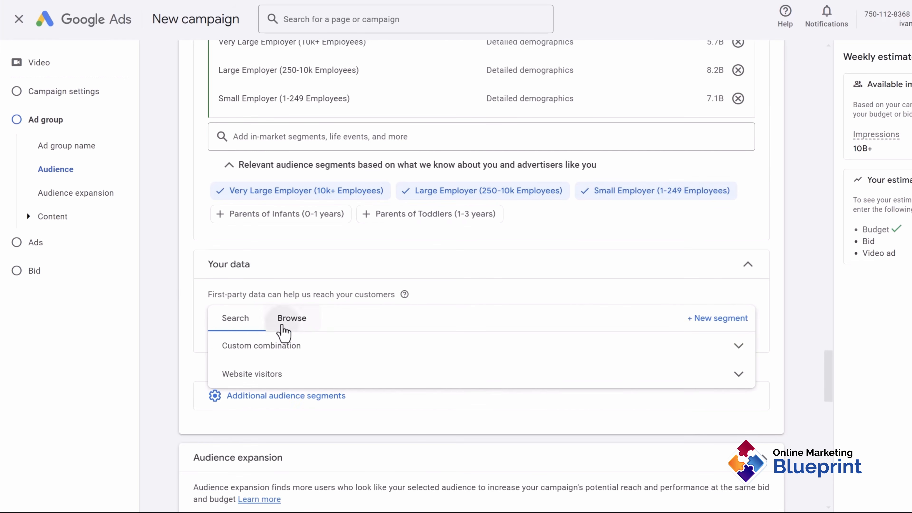
click(282, 325)
click(284, 374)
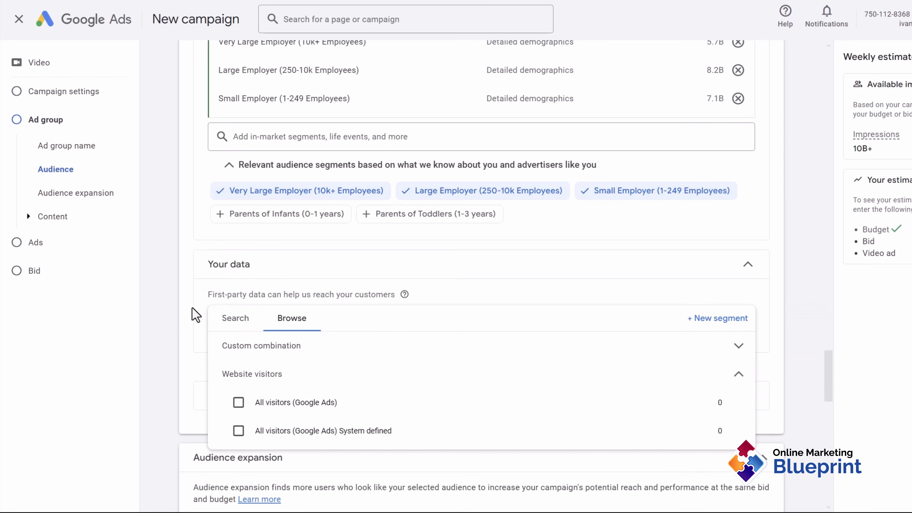
click(195, 316)
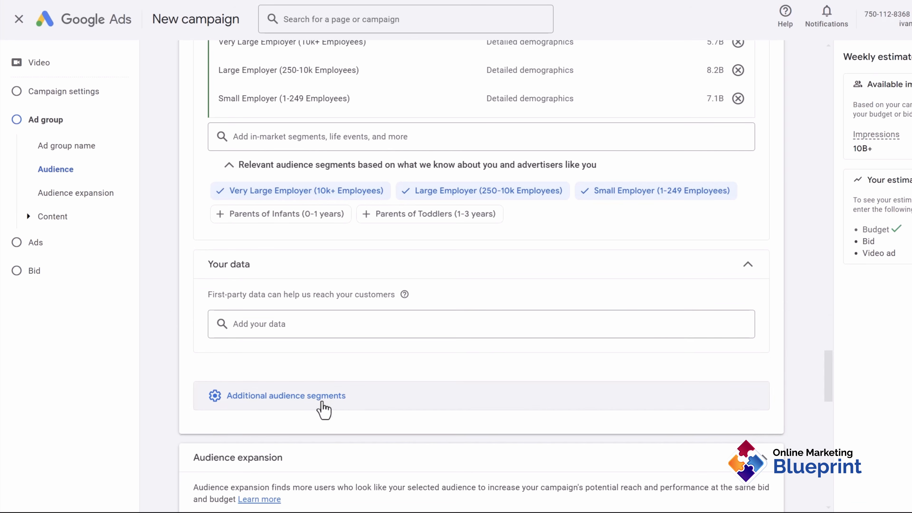
Open the audience exclusions from the additional segments, browse the website visitors lists that can be excluded, and collapse the exclusions
click(334, 395)
scroll(374, 383, down, 3)
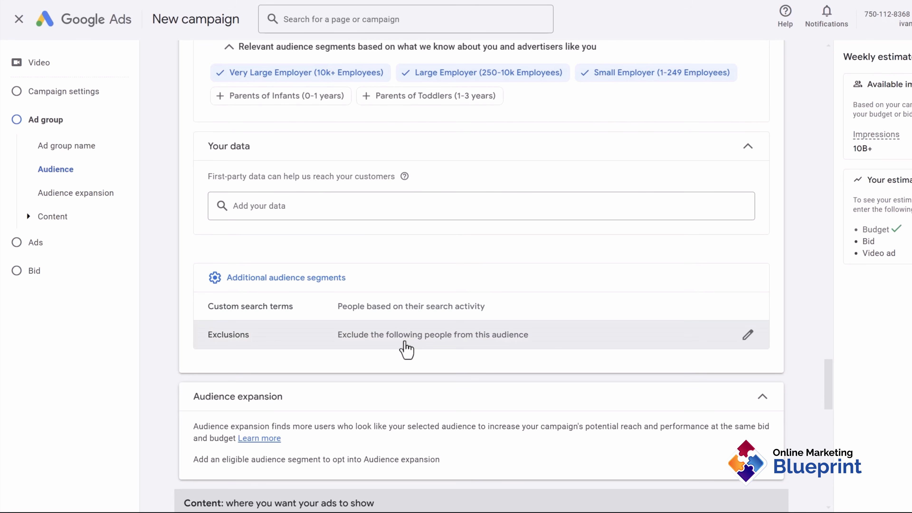
click(405, 343)
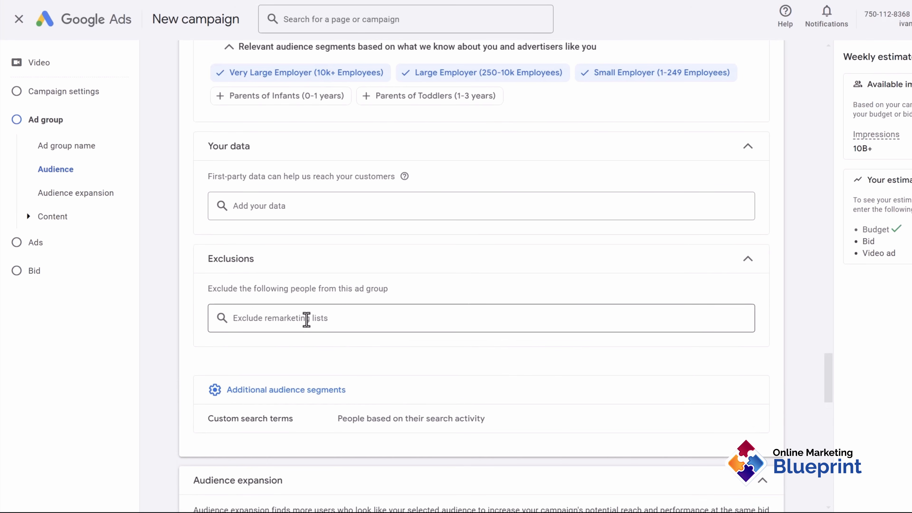
click(307, 319)
click(293, 313)
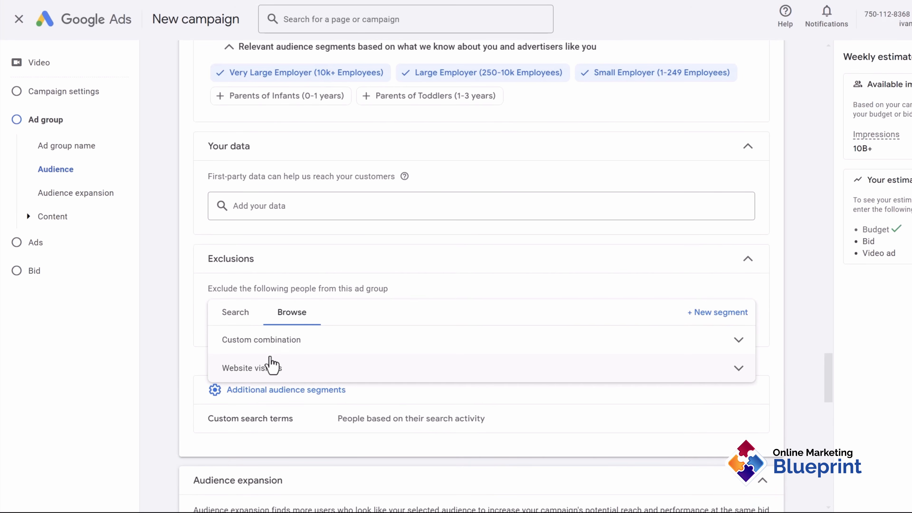
click(272, 367)
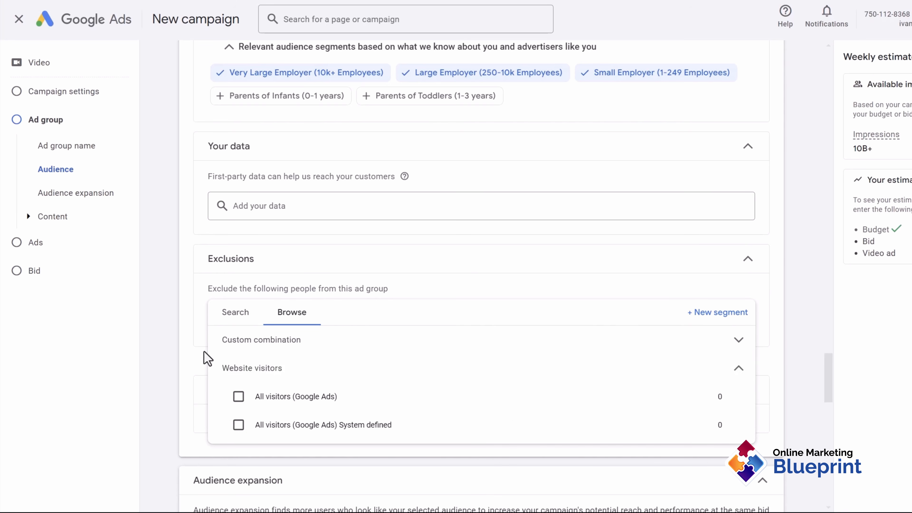
click(729, 271)
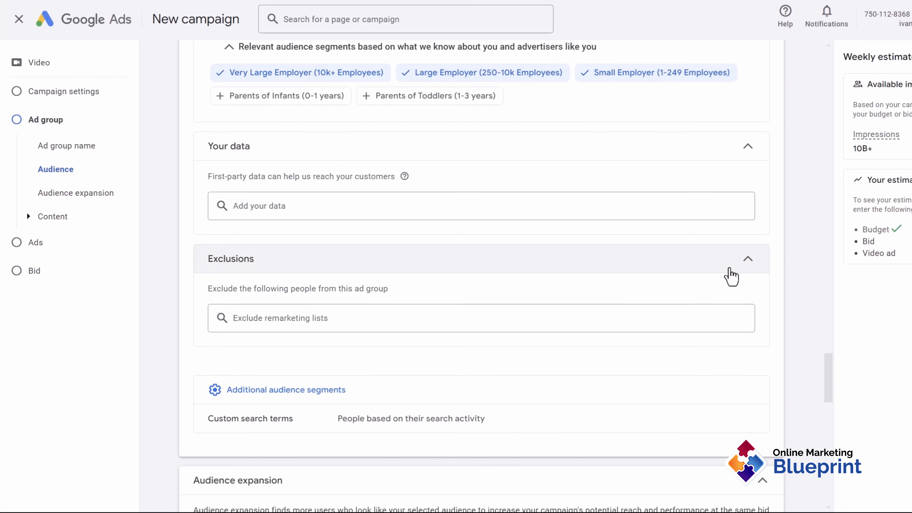
click(747, 266)
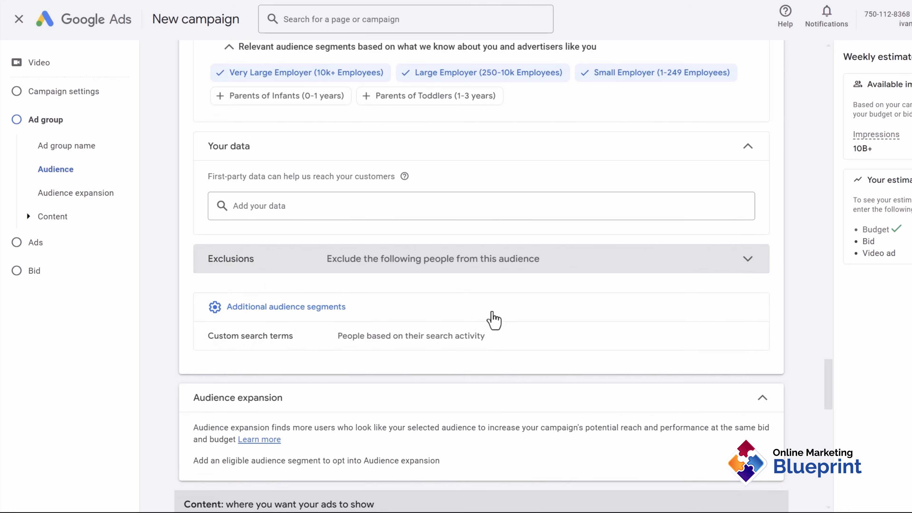
Read the audience expansion description and eligibility note, comparing them with the demographics and segments chosen for the audience
scroll(337, 359, down, 3)
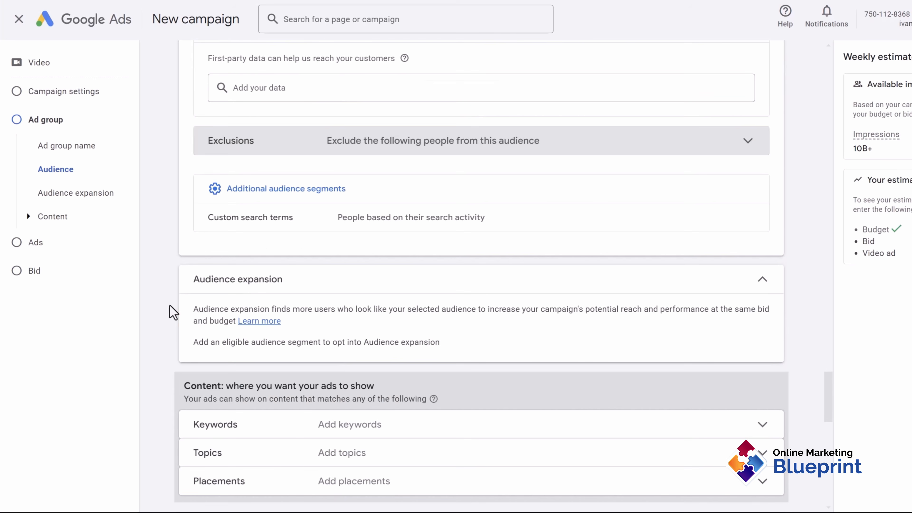
scroll(427, 309, down, 2)
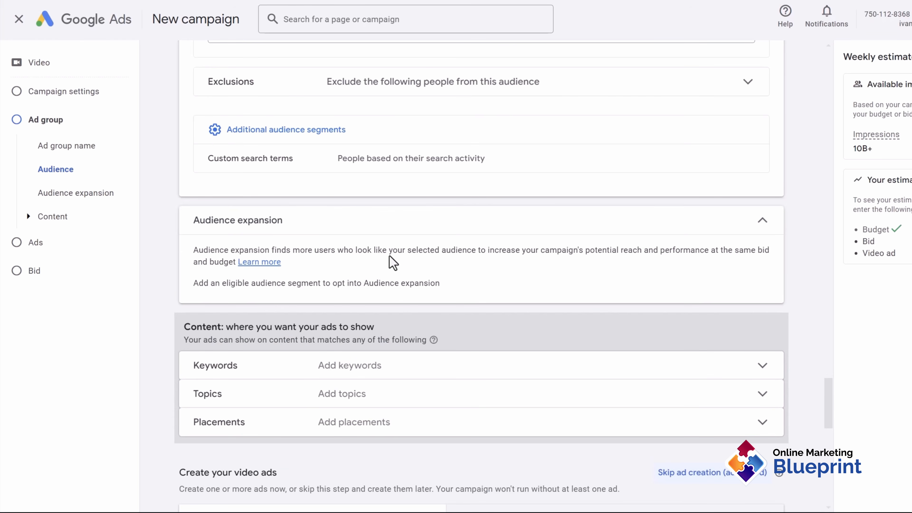
drag(318, 250, 588, 265)
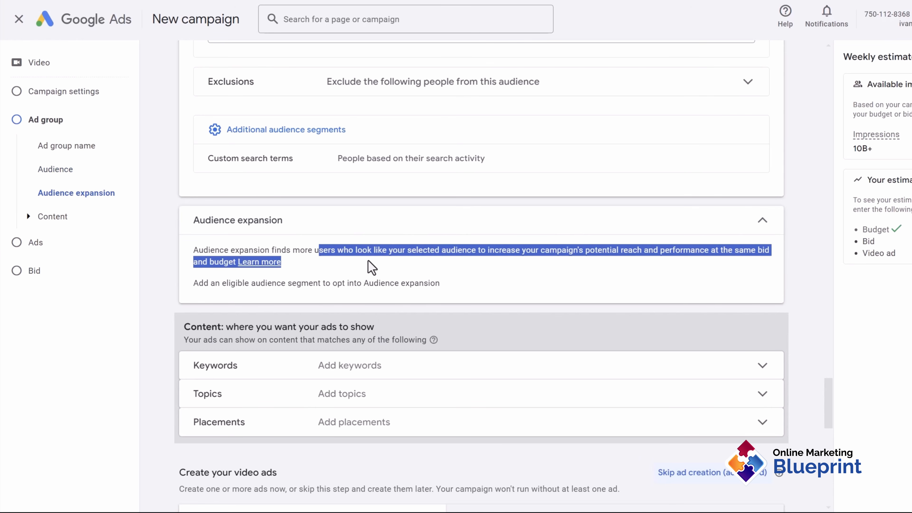
click(371, 267)
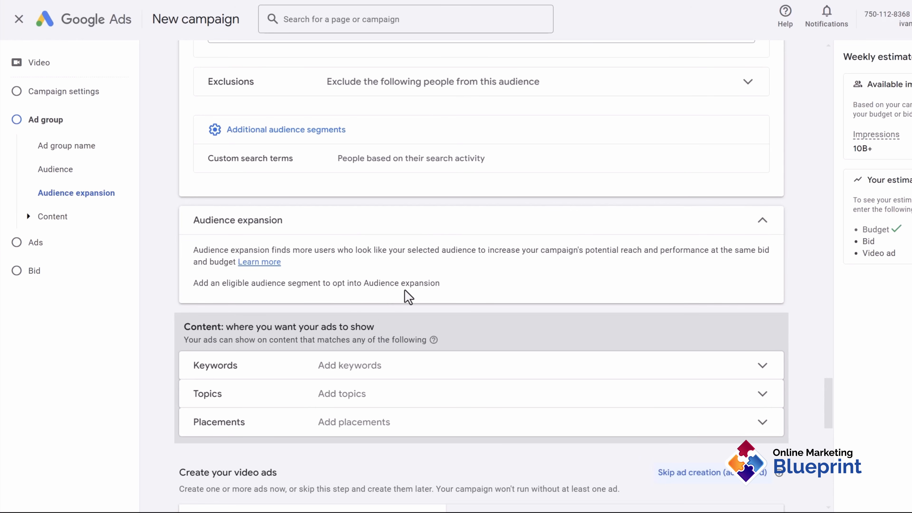
scroll(408, 297, up, 10)
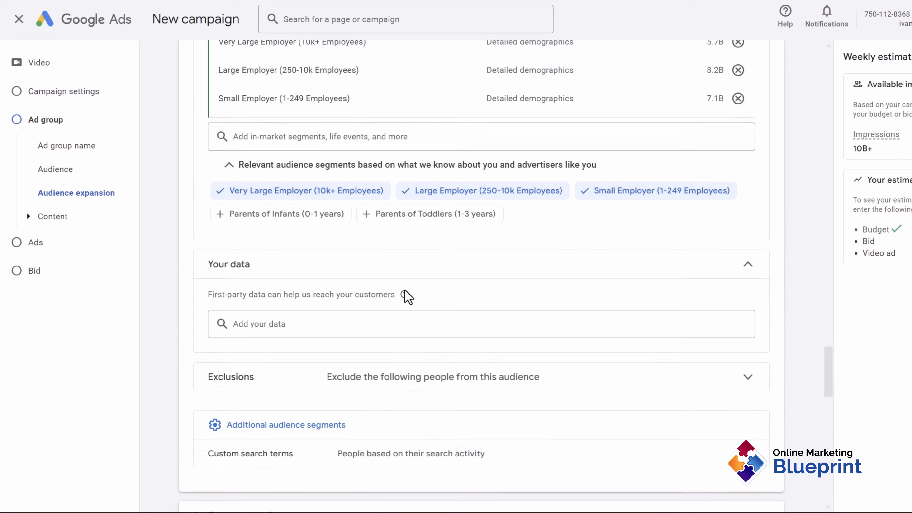
scroll(456, 306, up, 4)
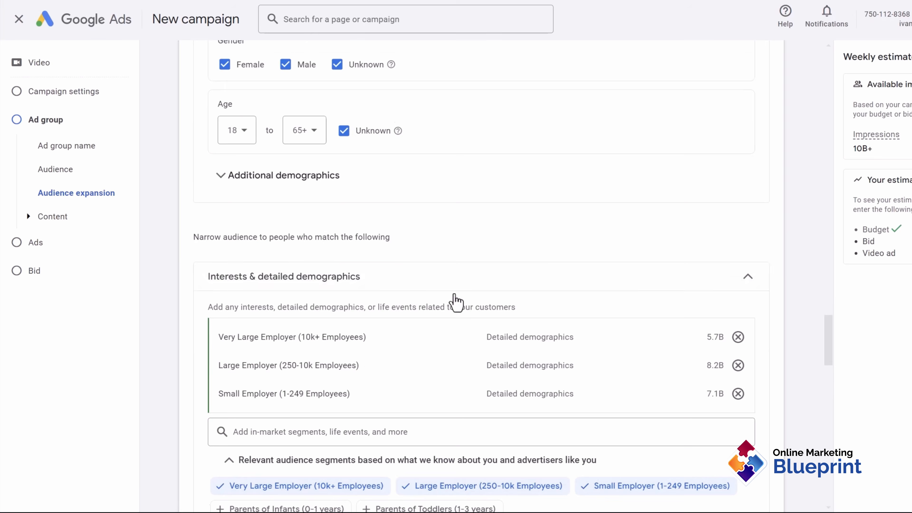
scroll(456, 301, down, 11)
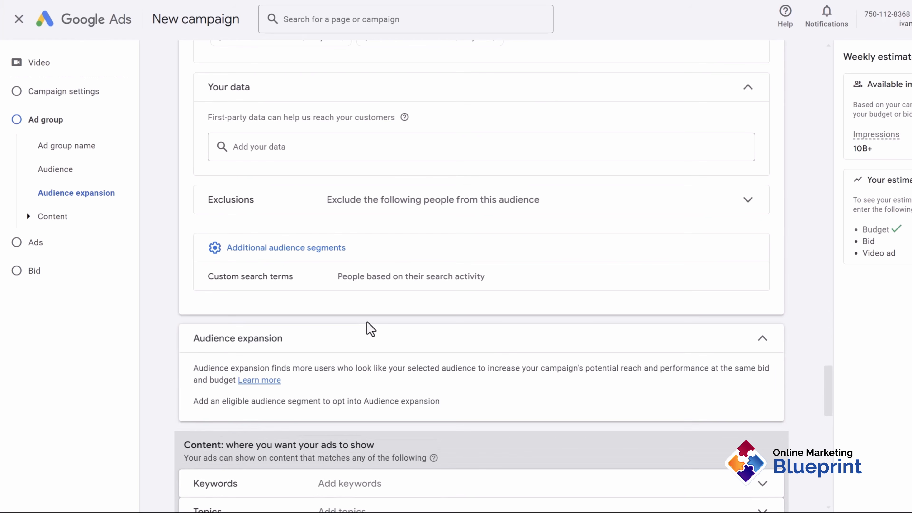
drag(218, 403, 390, 411)
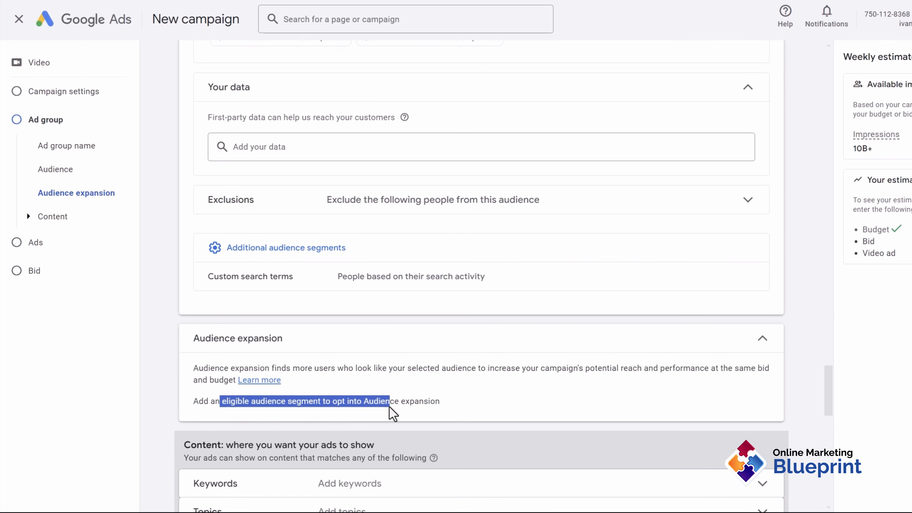
scroll(385, 350, up, 10)
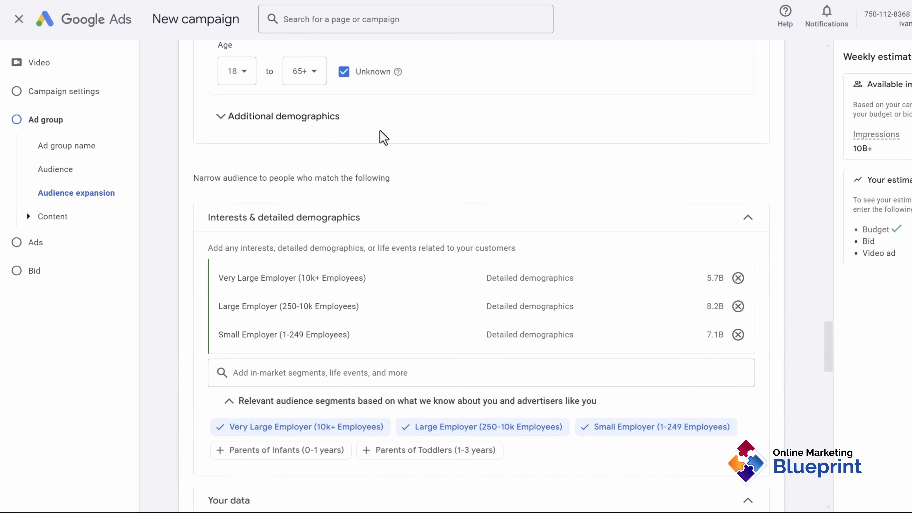
scroll(345, 161, up, 3)
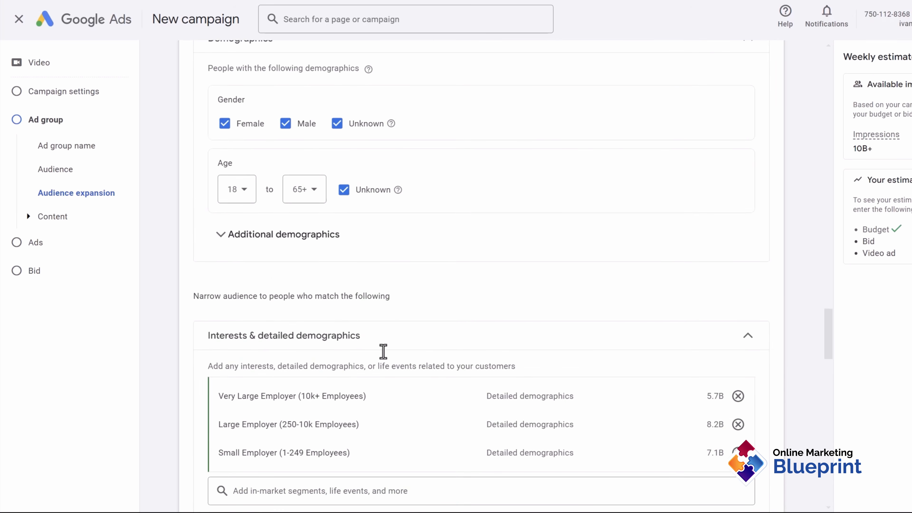
scroll(389, 297, down, 13)
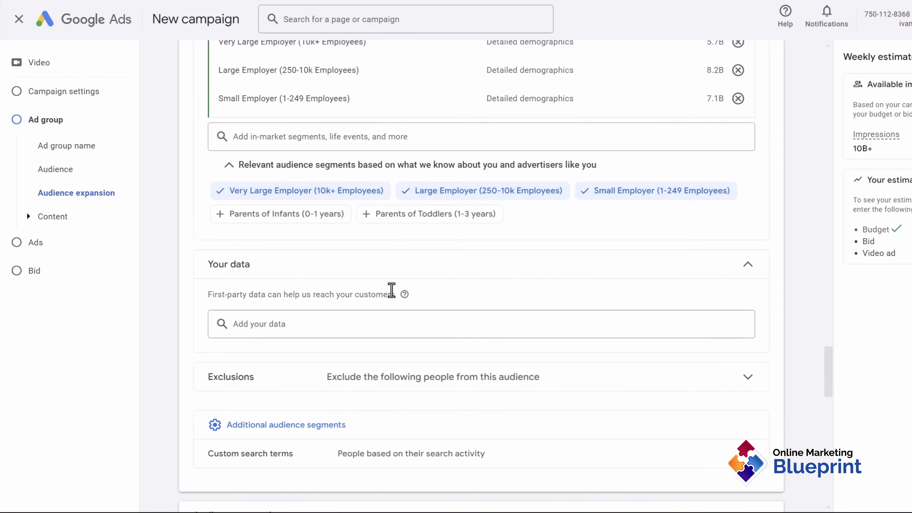
scroll(396, 297, down, 6)
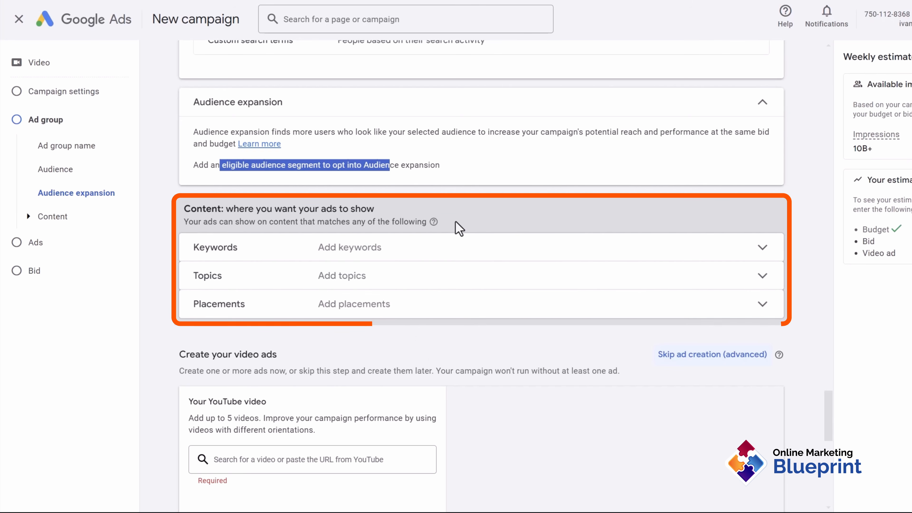
Expand placement targeting, search the YouTube channels by the creator's name, and look through the matching channels
click(362, 306)
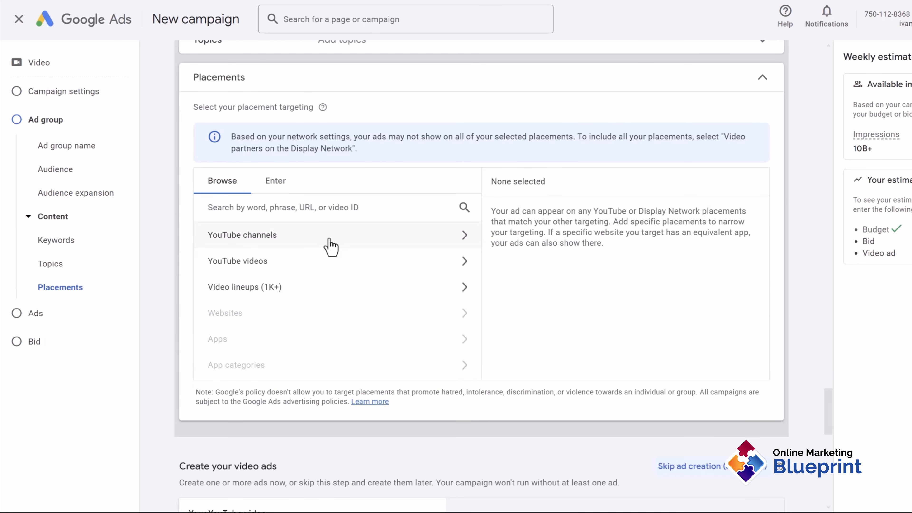
click(313, 242)
click(282, 214)
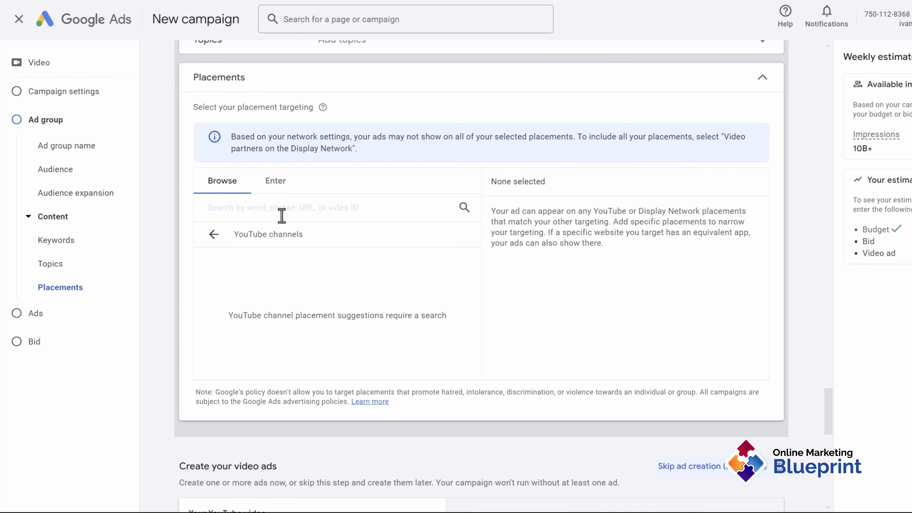
text(ivan mana)
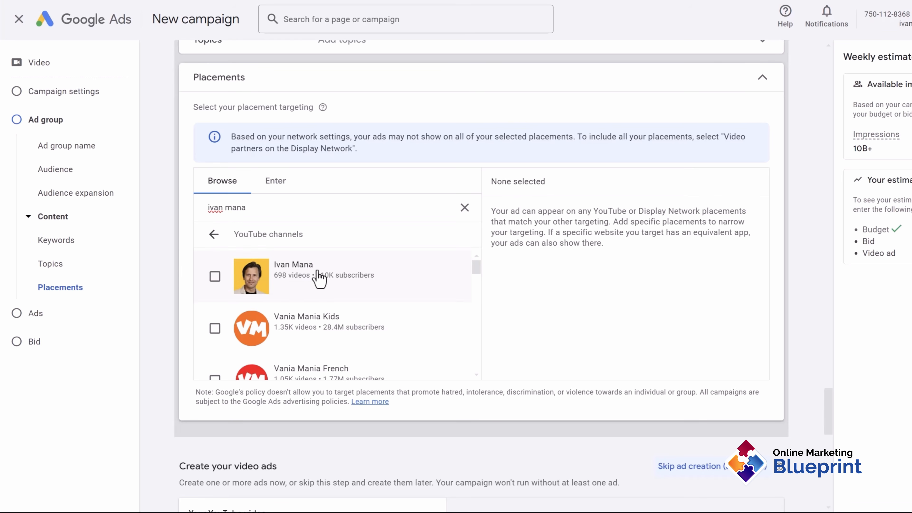
scroll(318, 278, down, 5)
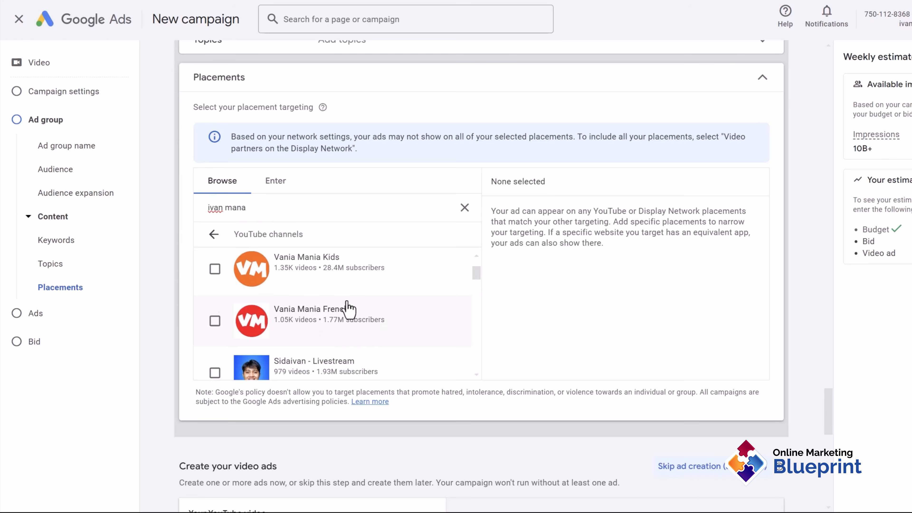
scroll(347, 308, down, 3)
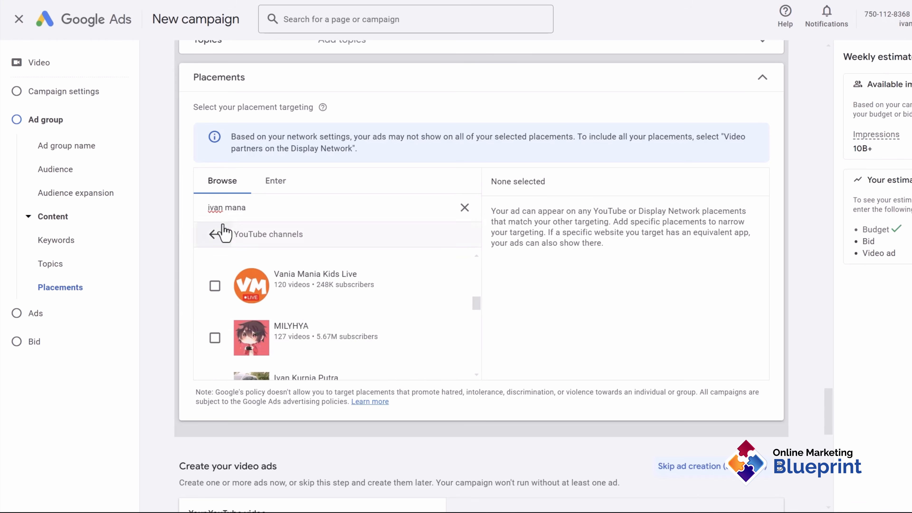
scroll(292, 279, down, 5)
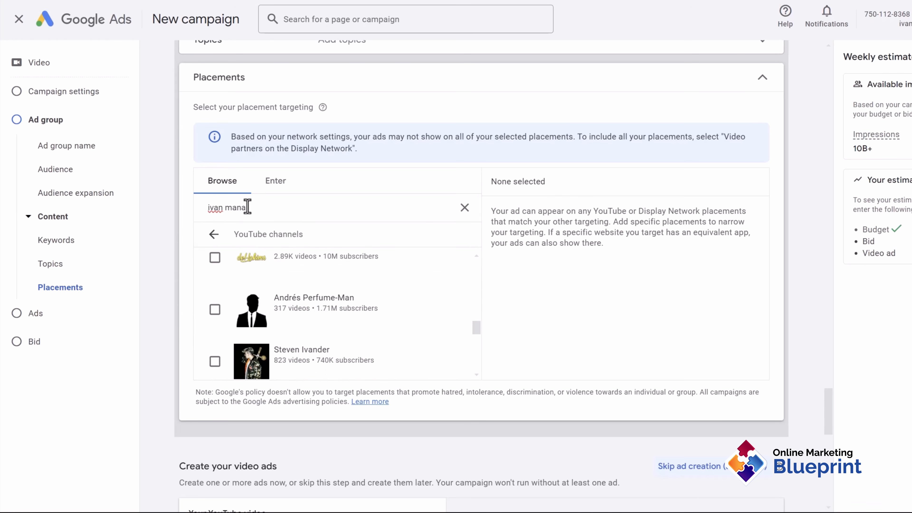
Look through the YouTube videos matching the creator's name in the placement search, then return to the placement categories
click(210, 235)
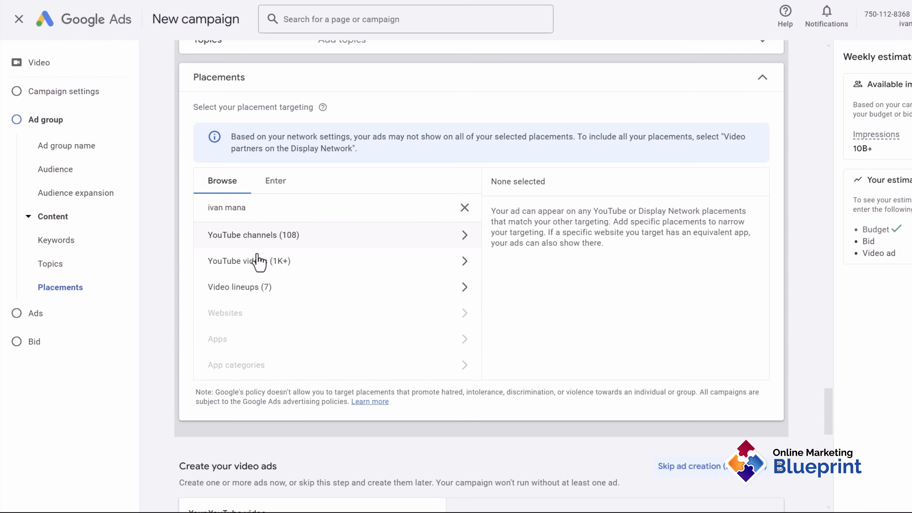
click(271, 266)
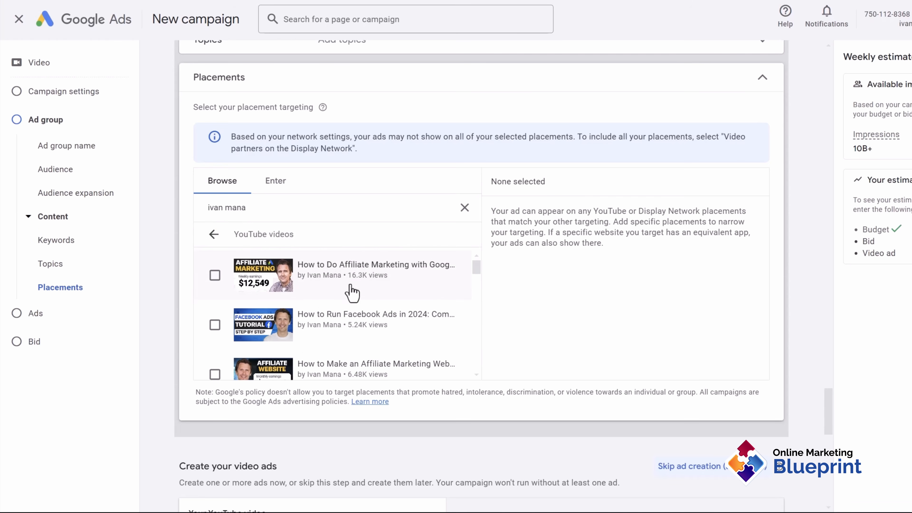
scroll(330, 294, down, 5)
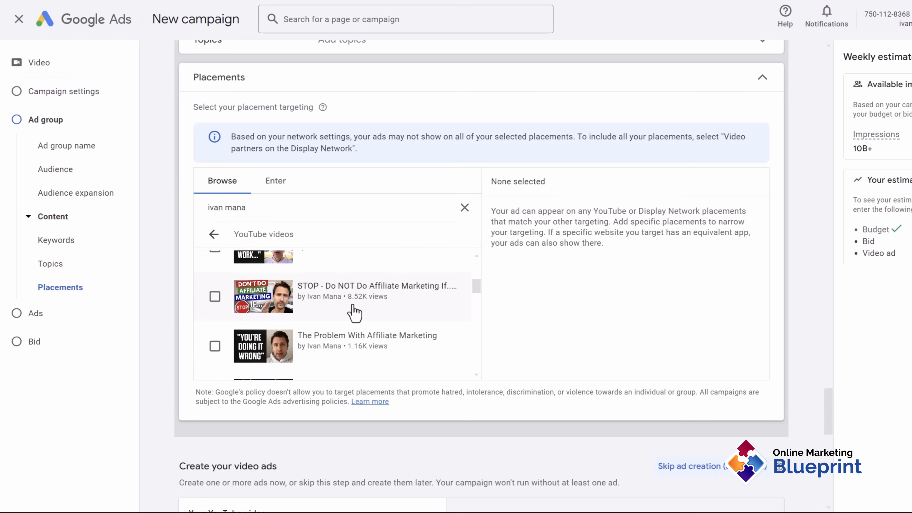
scroll(355, 333, down, 3)
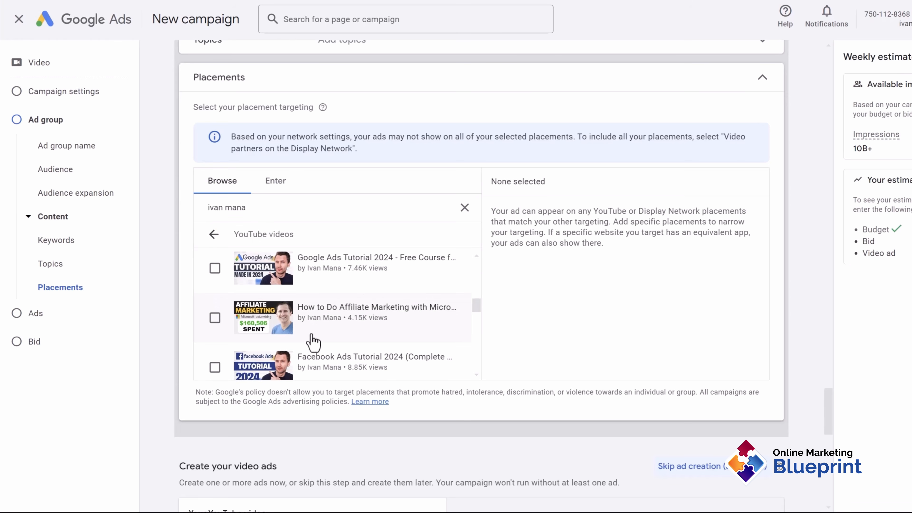
click(214, 235)
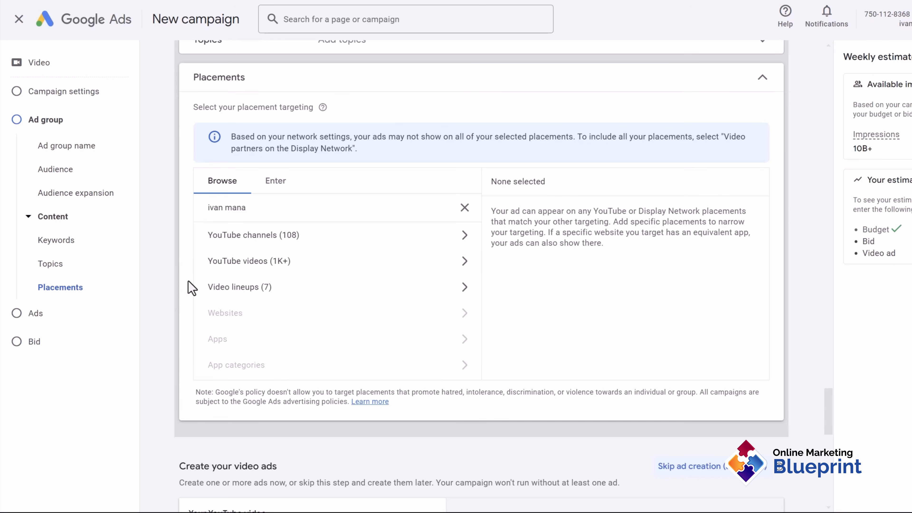
Browse the video lineups for other countries, read the details of Music: Music (Australia), and return to the placement categories
click(262, 287)
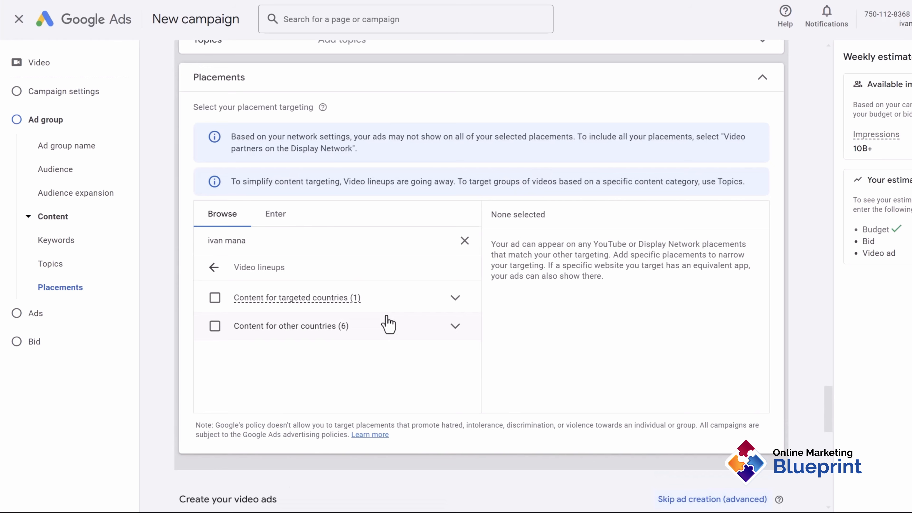
click(456, 326)
scroll(388, 334, down, 3)
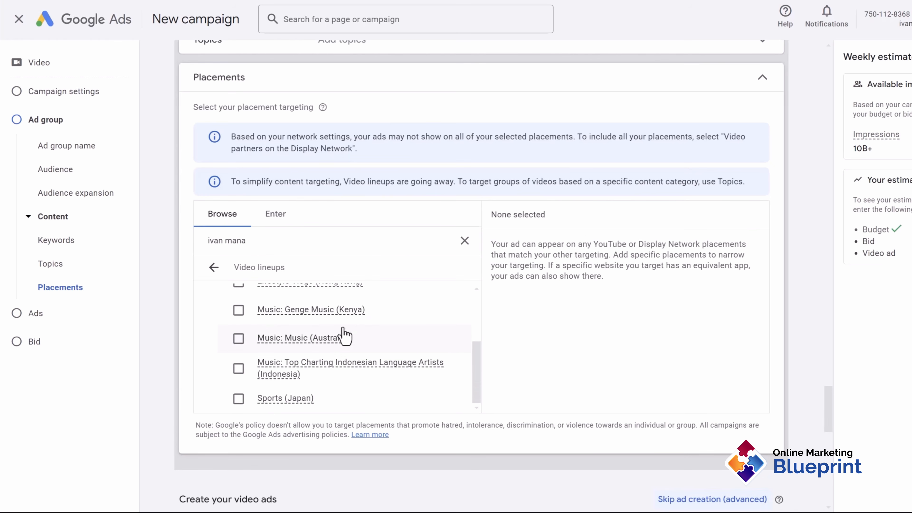
mouse_move(299, 346)
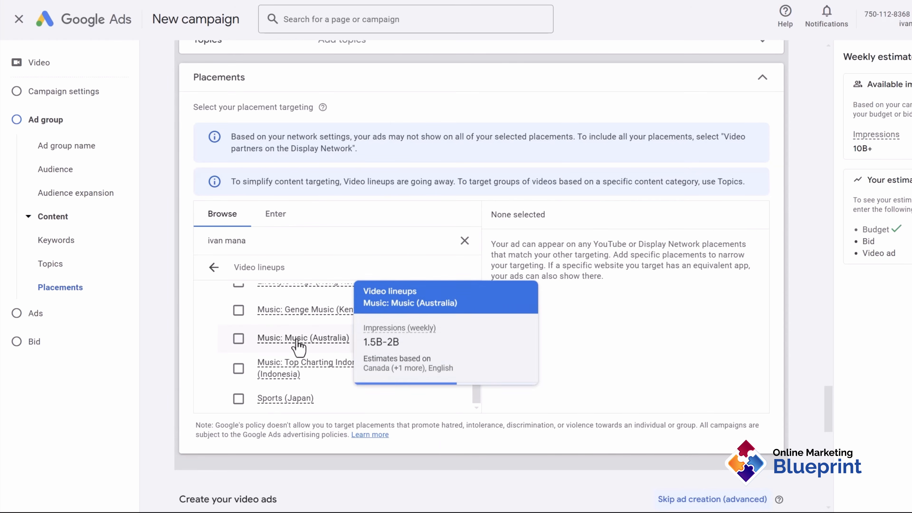
drag(394, 346, 457, 432)
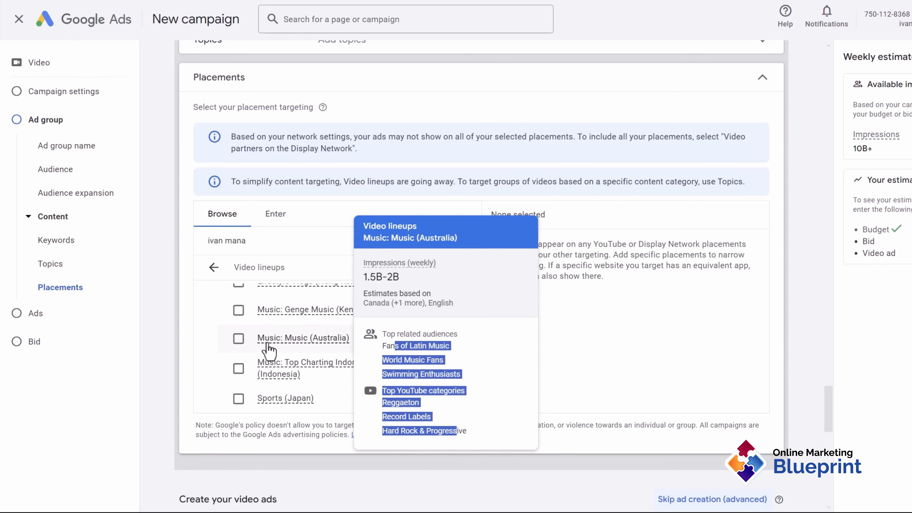
click(213, 273)
Search the YouTube channels for "neil patel" and add the Neil Patel channel as a placement
scroll(326, 210, up, 3)
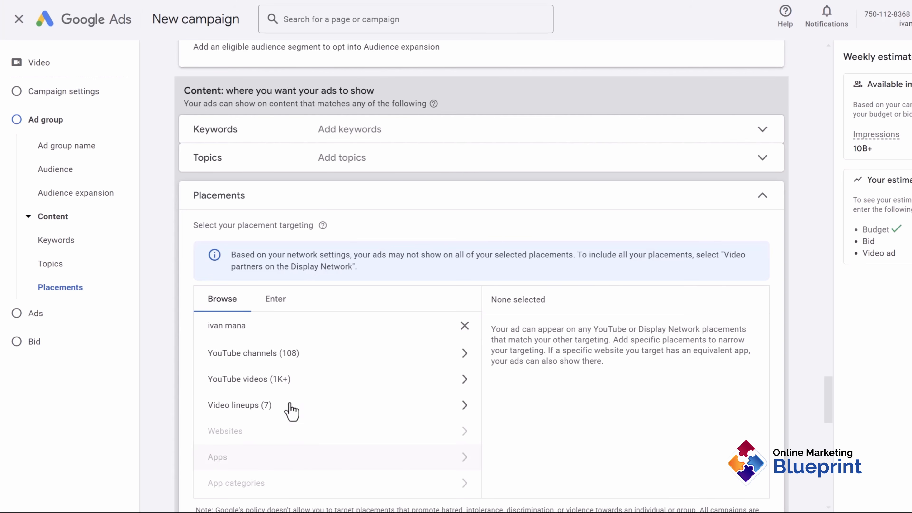
scroll(301, 353, down, 2)
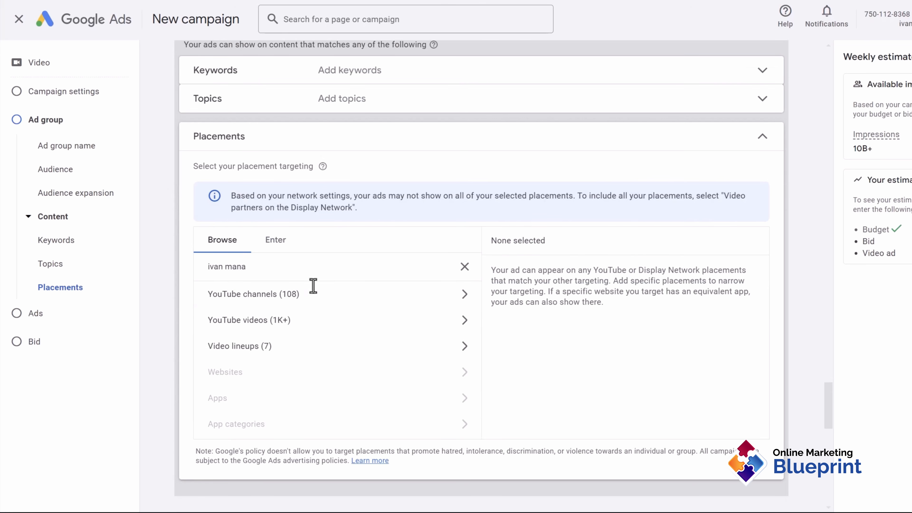
scroll(316, 343, up, 2)
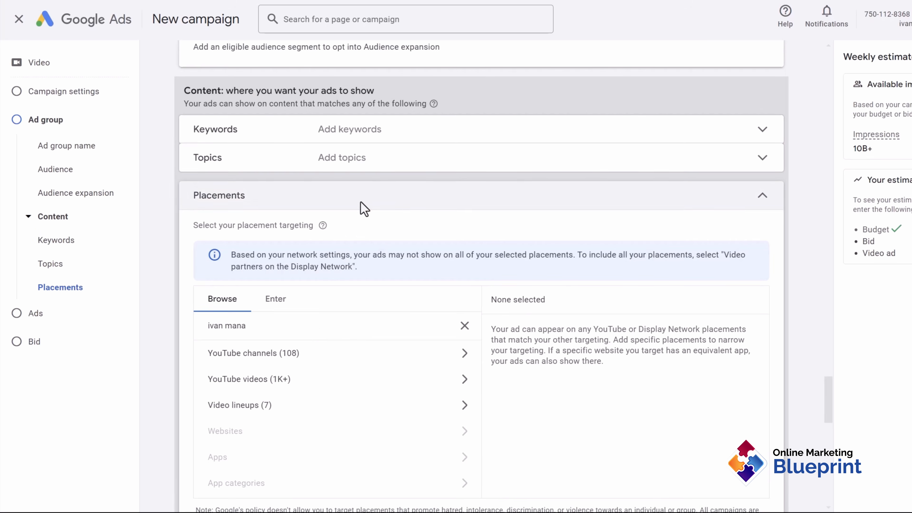
scroll(307, 334, down, 2)
click(265, 302)
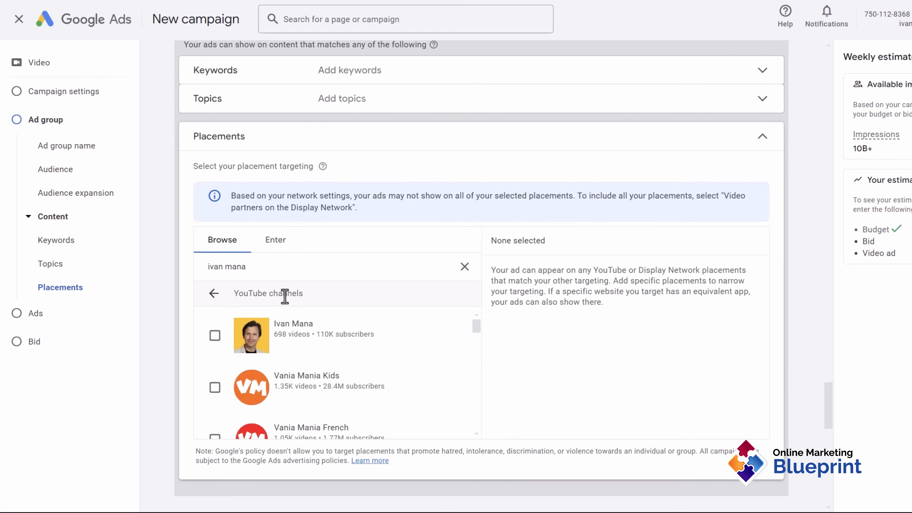
triple_click(297, 261)
text(neil patel)
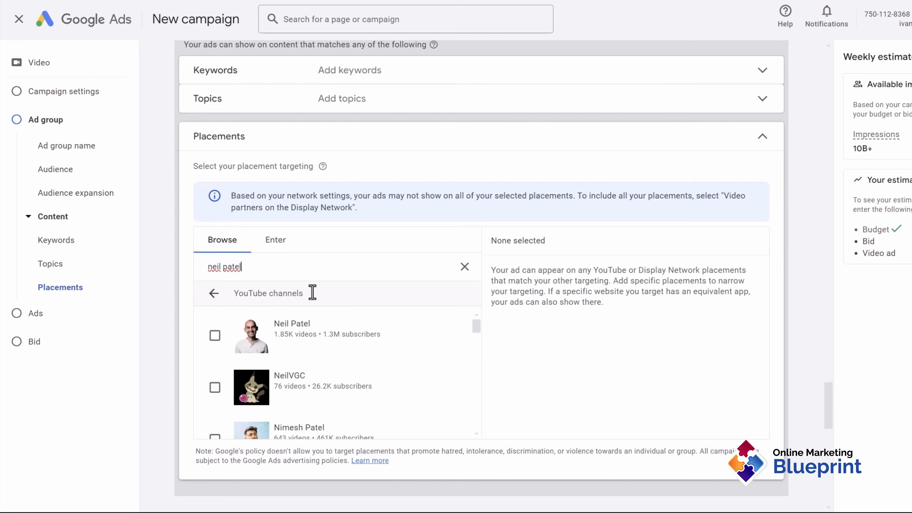
click(214, 335)
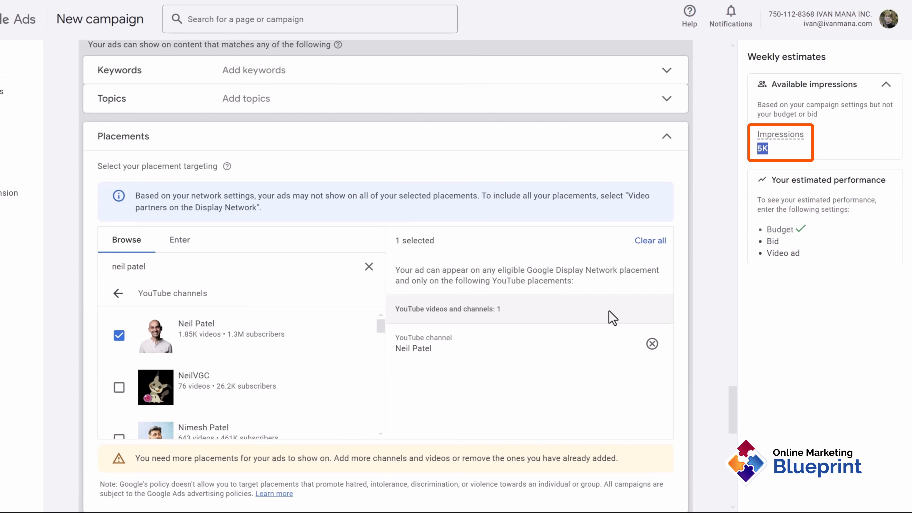
Review the audience and content targeting alongside the selected channel placement, and read the warning below the placement list
scroll(513, 210, up, 15)
scroll(437, 266, down, 3)
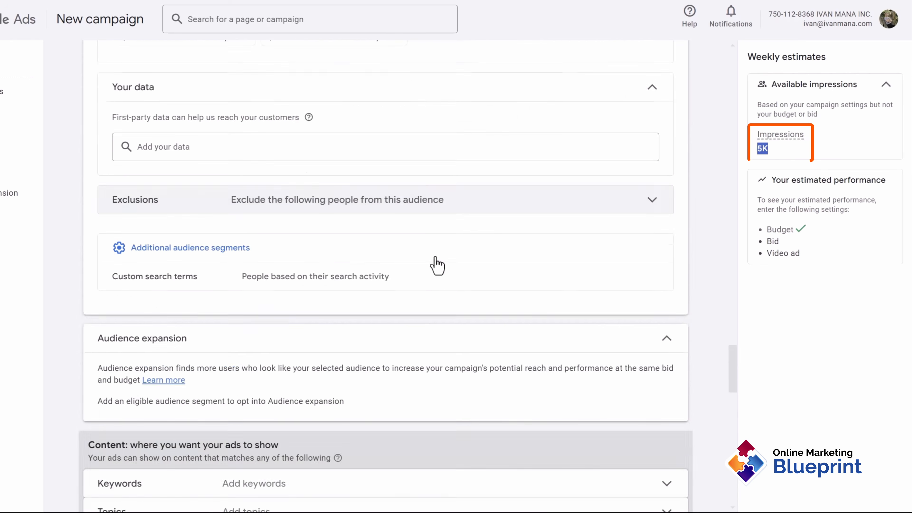
scroll(437, 266, down, 10)
scroll(305, 285, down, 3)
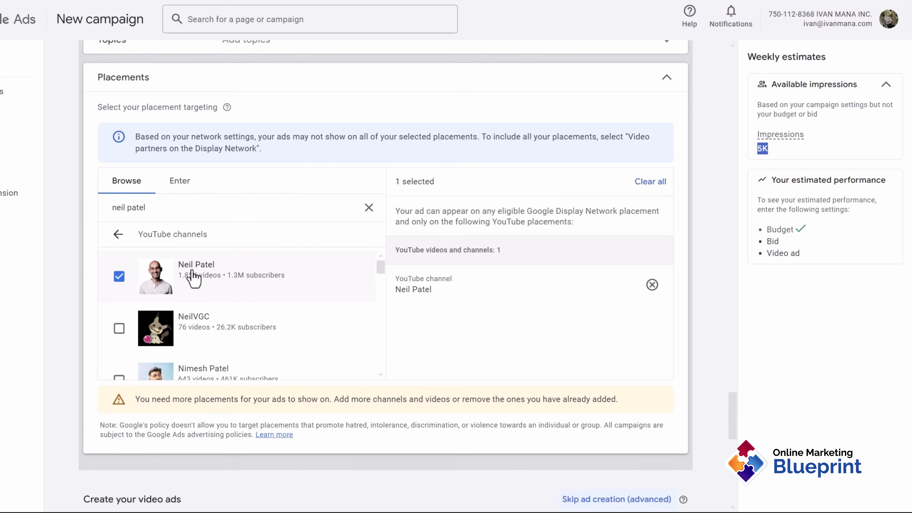
drag(144, 399, 560, 399)
scroll(417, 394, down, 10)
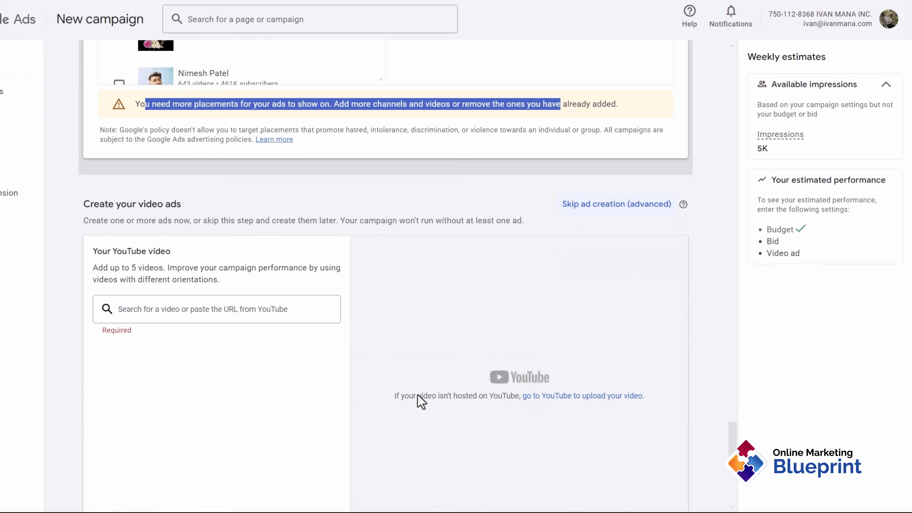
scroll(419, 403, up, 10)
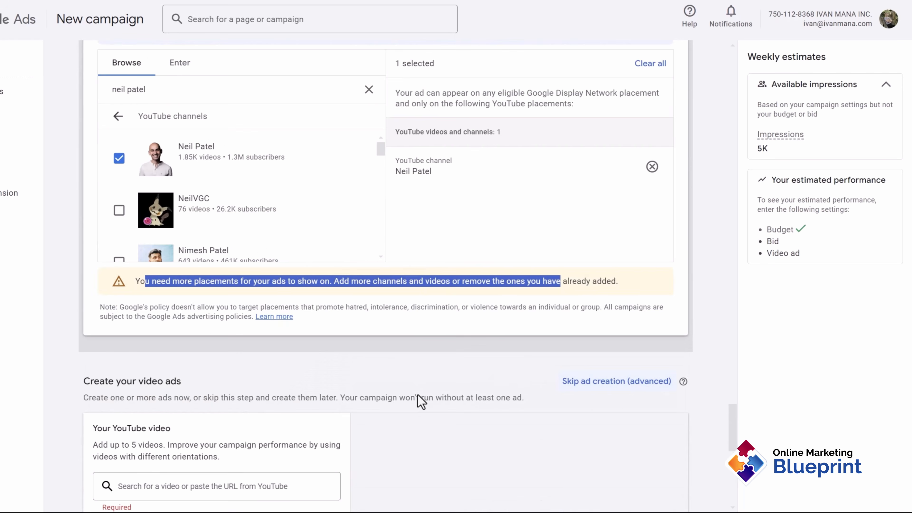
scroll(420, 399, up, 10)
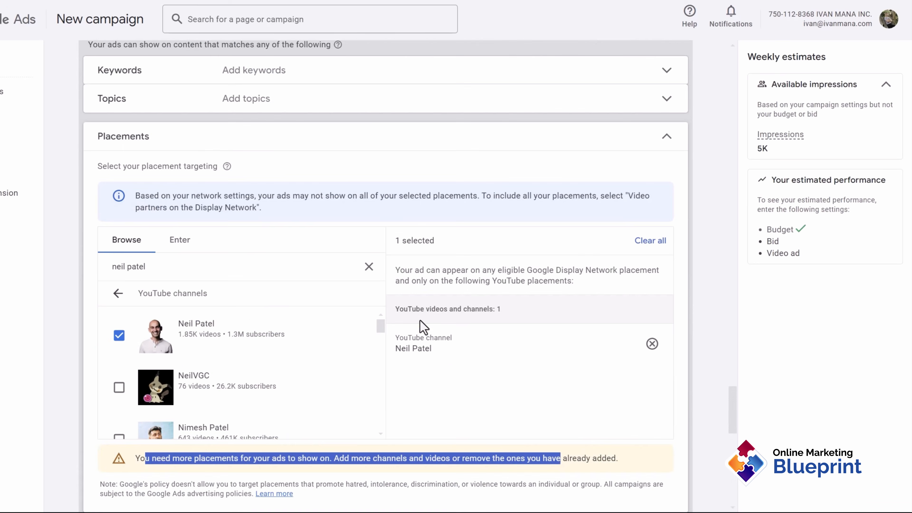
Expand topic targeting and browse the list of available topic categories
click(311, 273)
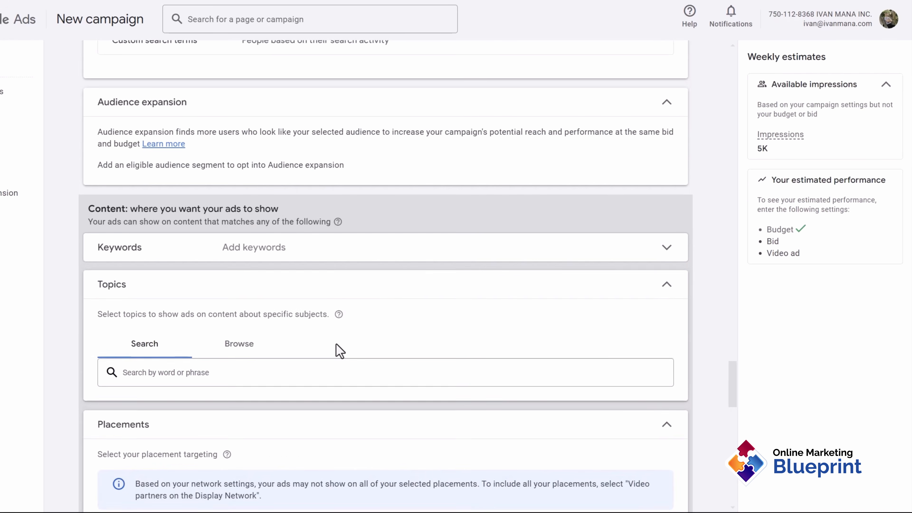
scroll(338, 351, down, 2)
click(230, 297)
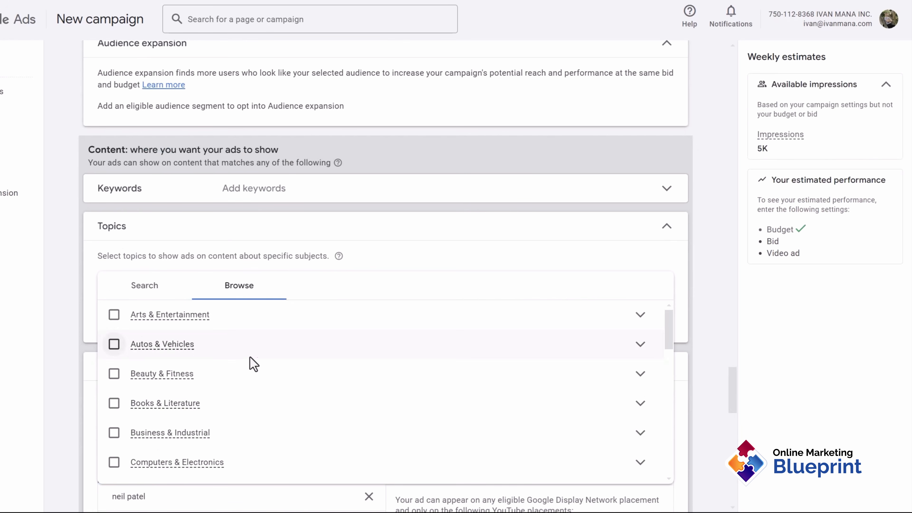
scroll(251, 364, down, 4)
scroll(254, 365, down, 7)
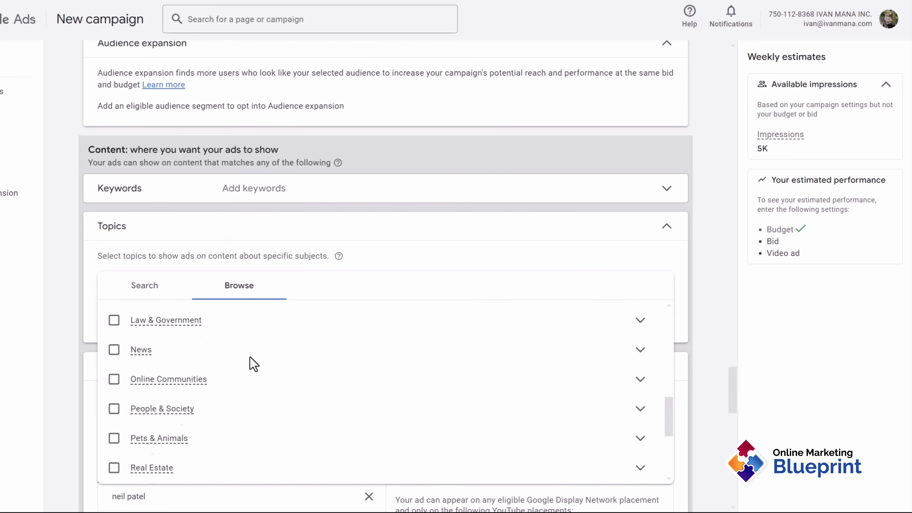
scroll(254, 365, up, 3)
scroll(251, 364, down, 5)
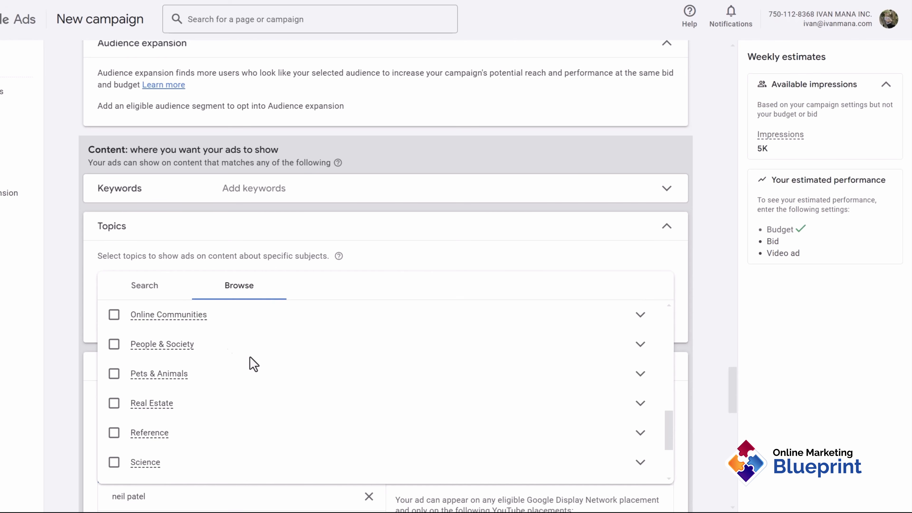
Search the topics for "business owner", add Small Business under Business & Industrial, and close the topic results
click(122, 283)
text(bus)
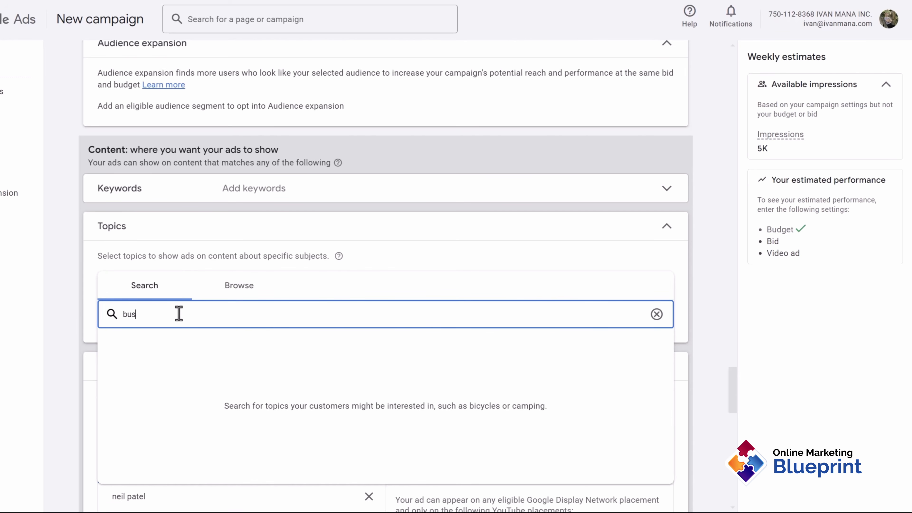
text(iness owner)
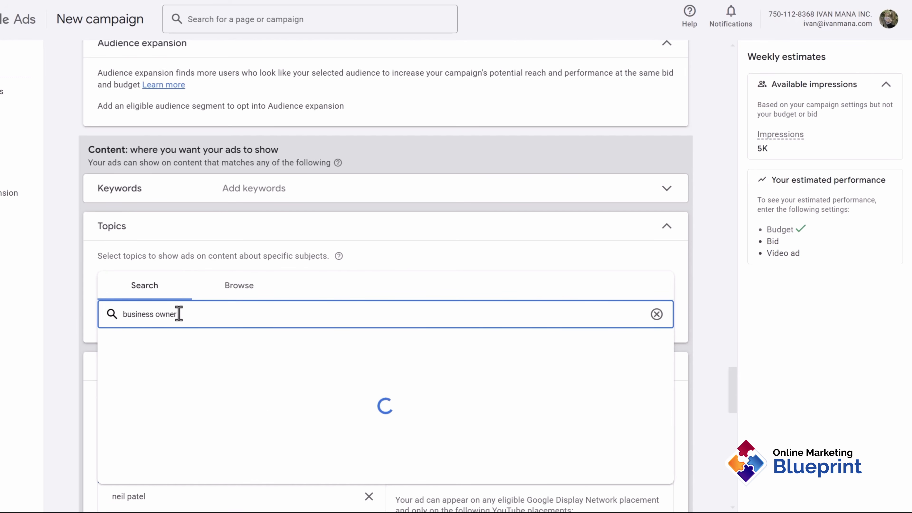
click(114, 344)
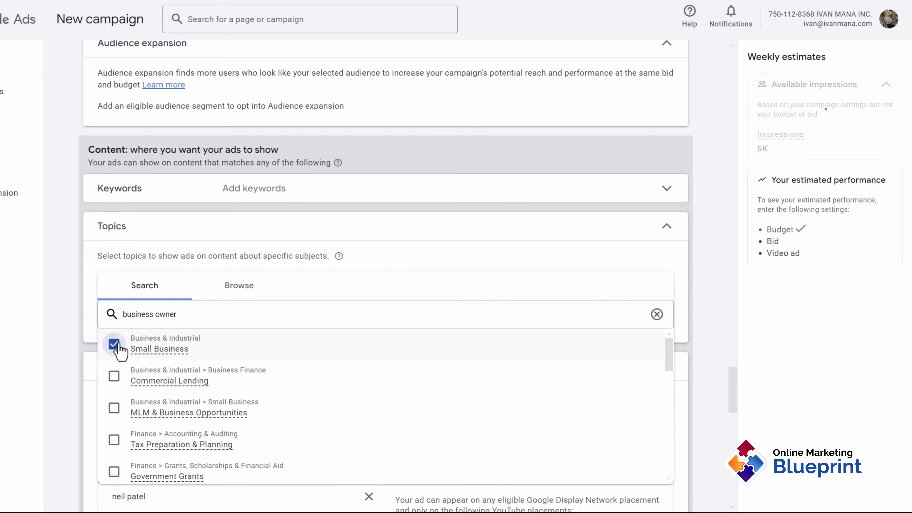
scroll(229, 367, down, 4)
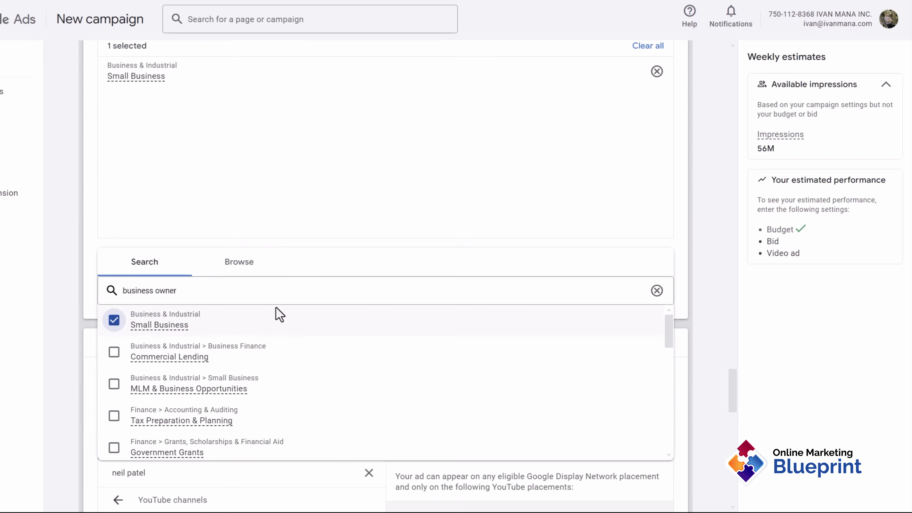
scroll(279, 315, down, 2)
click(73, 315)
Remove the Neil Patel channel from the selected placements and collapse placement targeting
scroll(478, 382, down, 5)
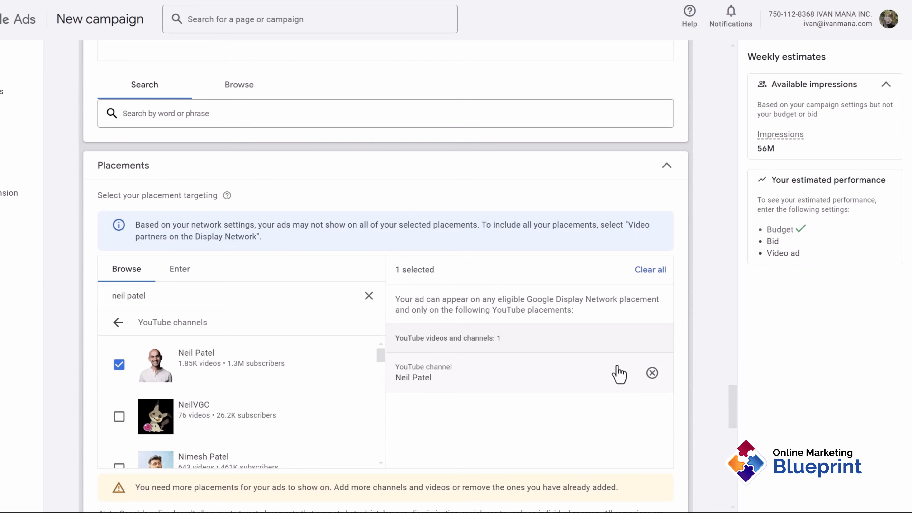
click(652, 373)
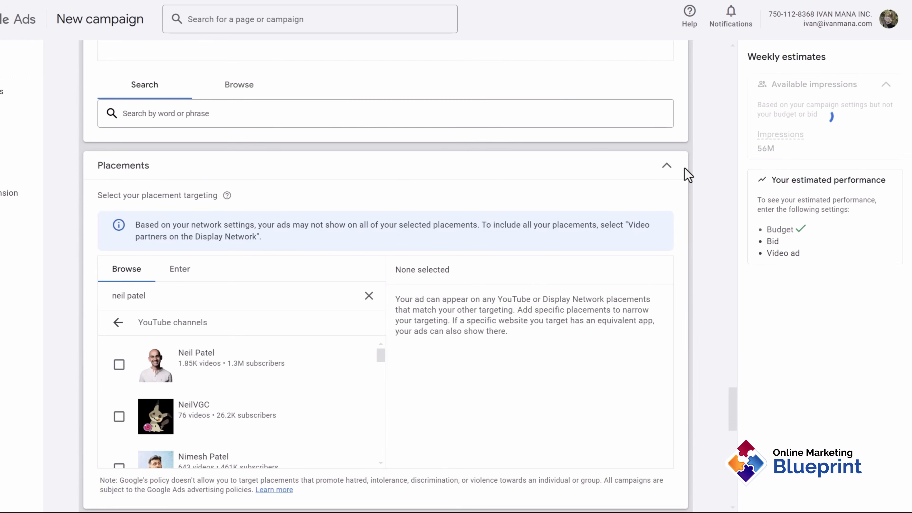
click(665, 167)
Search the topics for "small business", add Consulting under Business & Industrial > Business Services, and close the topic results
scroll(429, 225, up, 5)
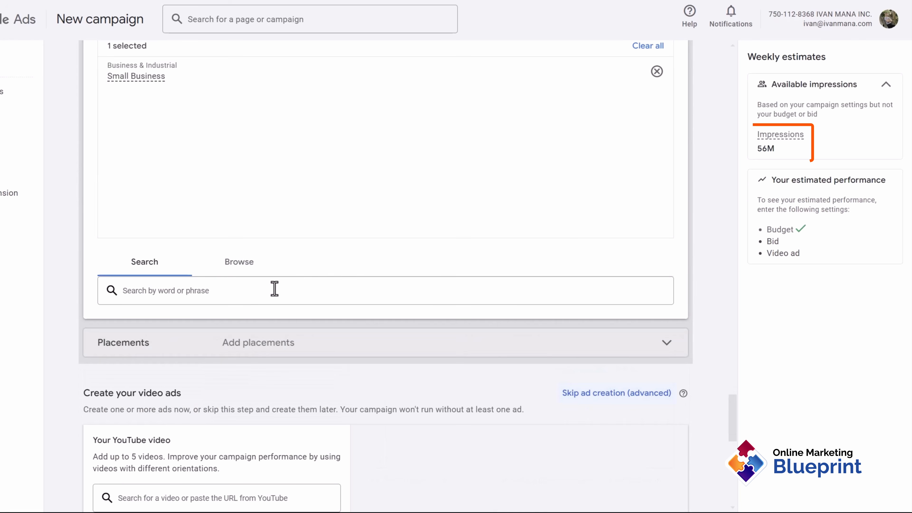
scroll(275, 288, up, 3)
click(184, 405)
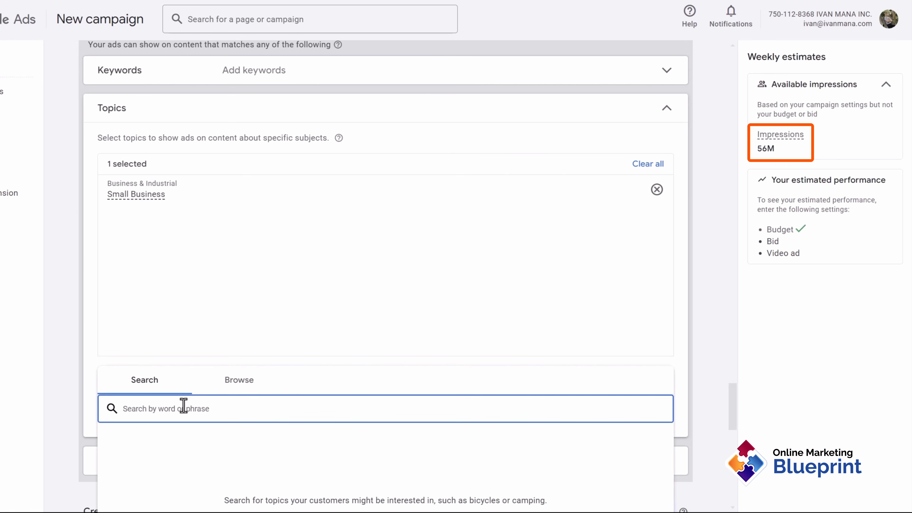
text(small b)
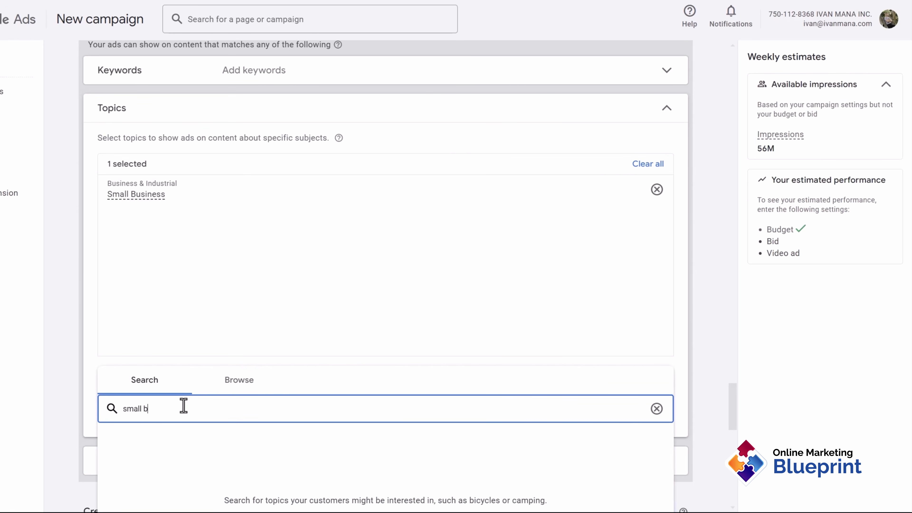
text(usiness)
scroll(326, 422, down, 5)
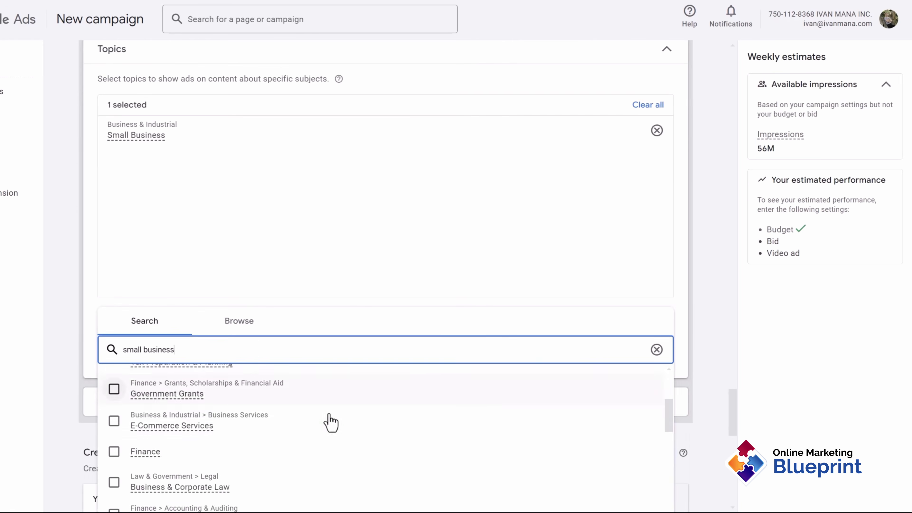
scroll(218, 286, down, 6)
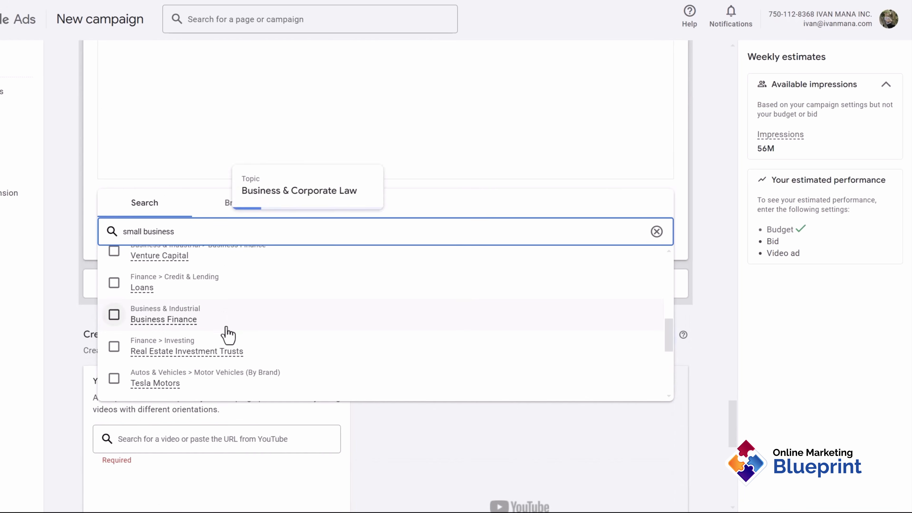
scroll(262, 345, down, 2)
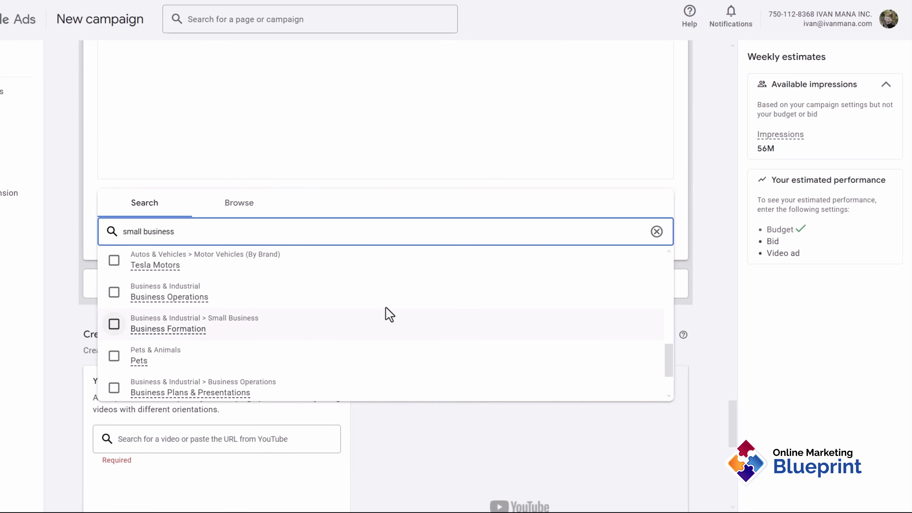
scroll(266, 359, down, 2)
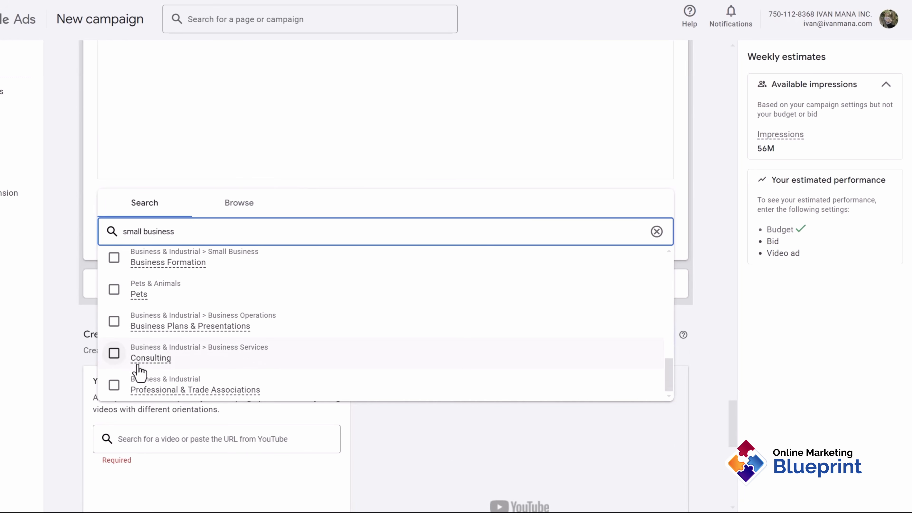
click(115, 359)
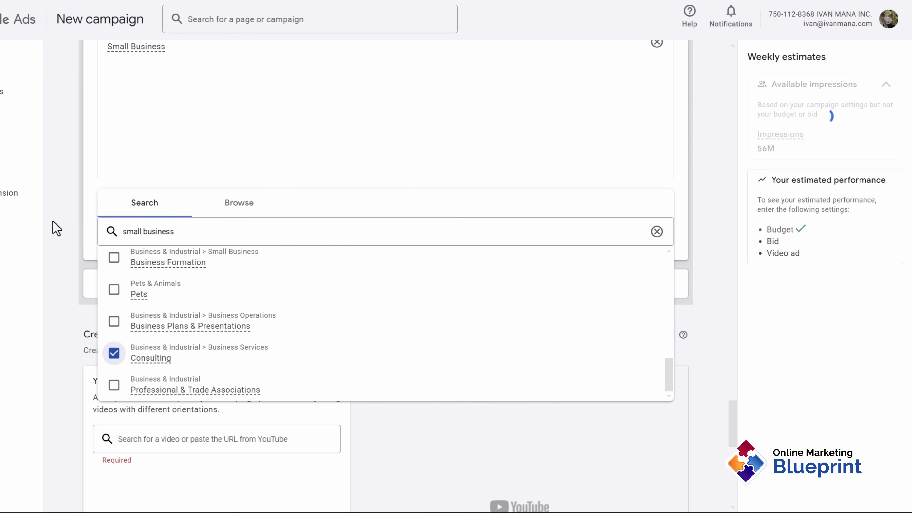
click(79, 240)
scroll(158, 271, up, 8)
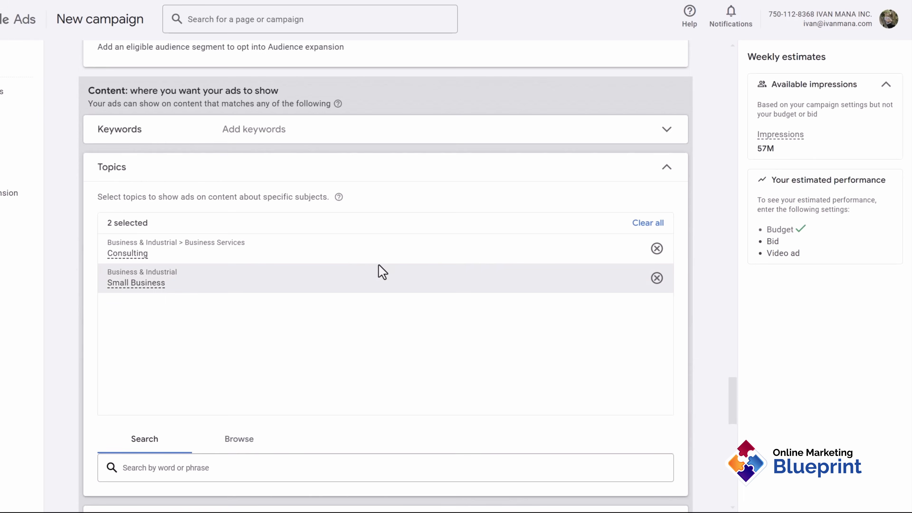
scroll(283, 325, down, 3)
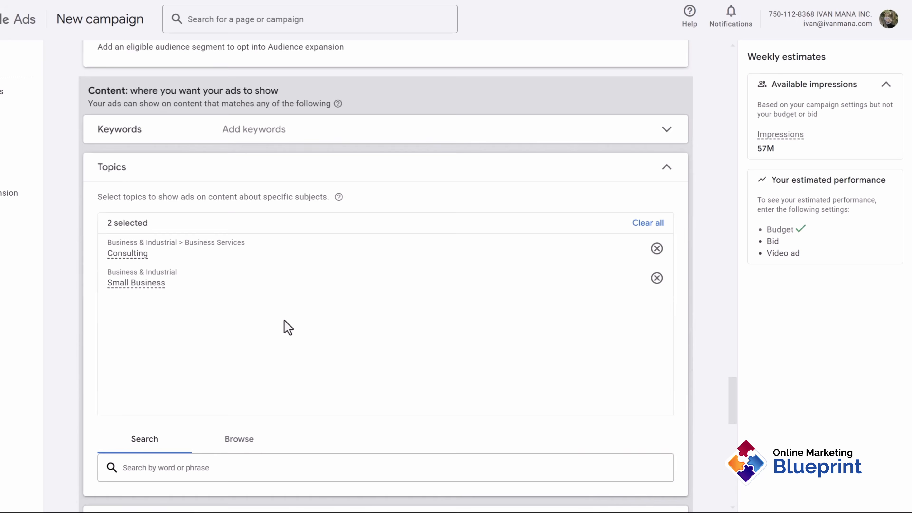
Collapse the audience demographics and name the audience "Audience - All Employers (1-10K) // Topics - Small Business + Consulting"
scroll(190, 284, up, 12)
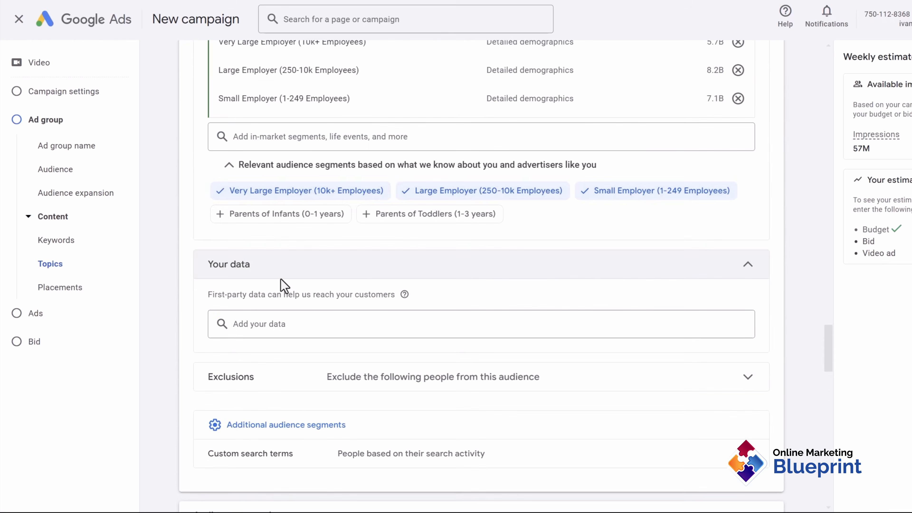
scroll(282, 288, up, 10)
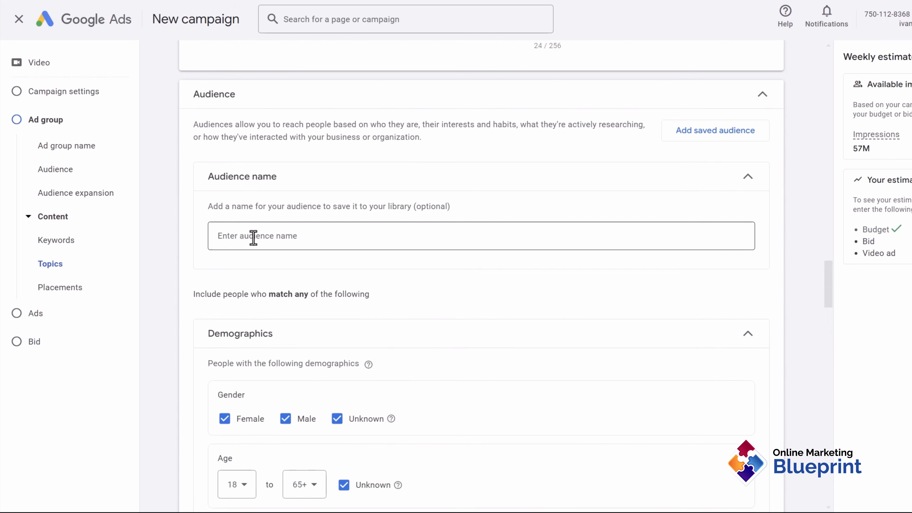
click(280, 237)
click(746, 335)
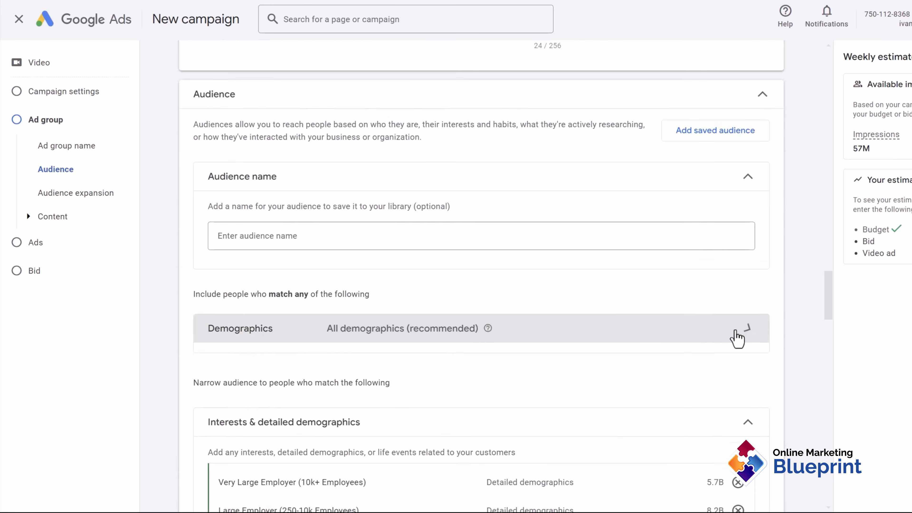
scroll(467, 377, down, 2)
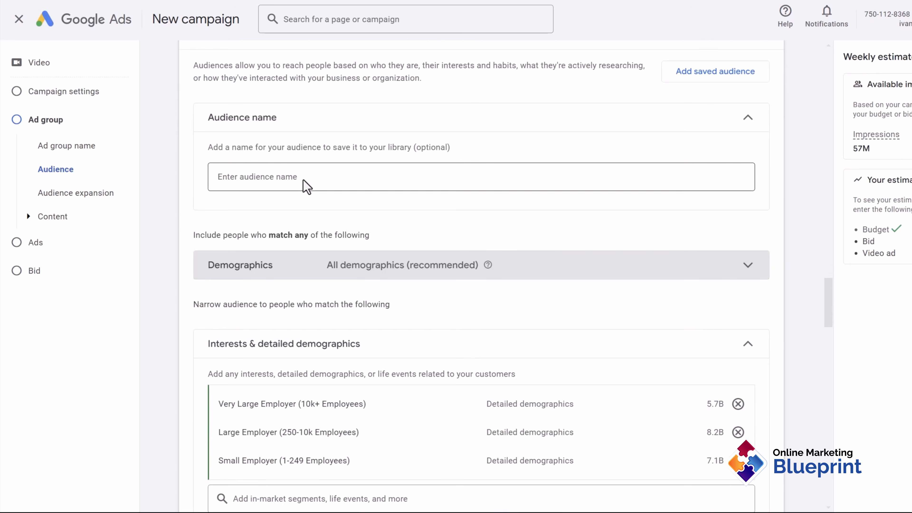
click(303, 179)
text(Au)
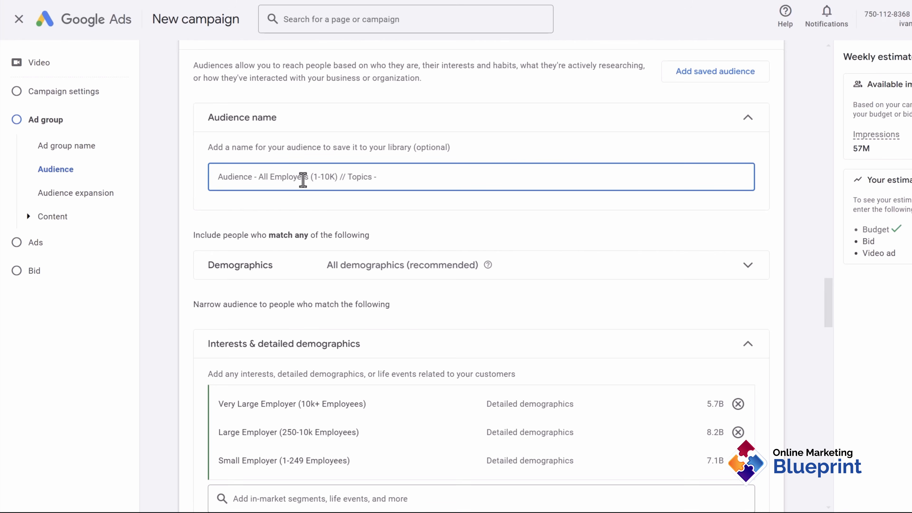
scroll(308, 421, down, 15)
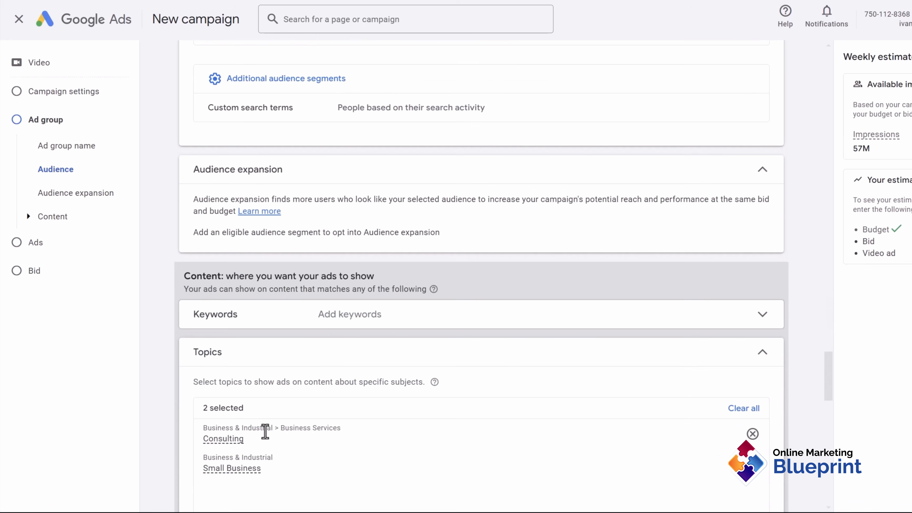
scroll(387, 338, up, 14)
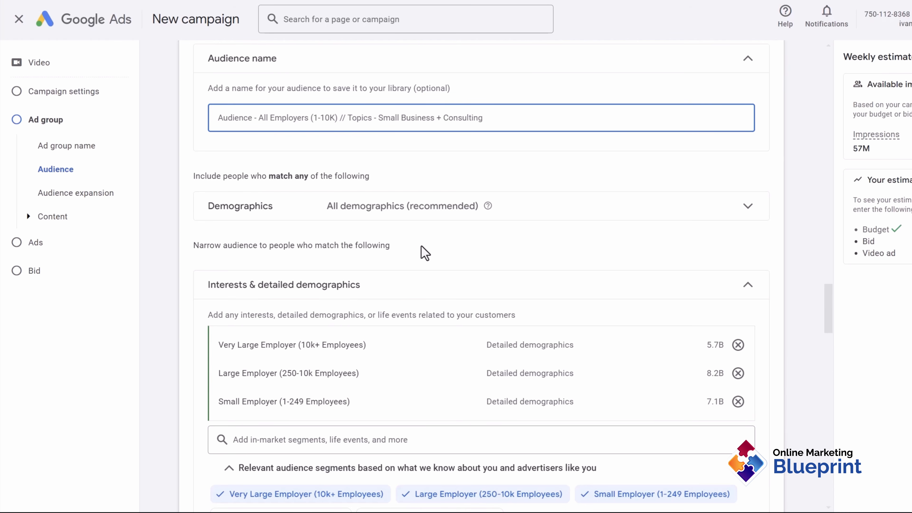
scroll(458, 269, up, 3)
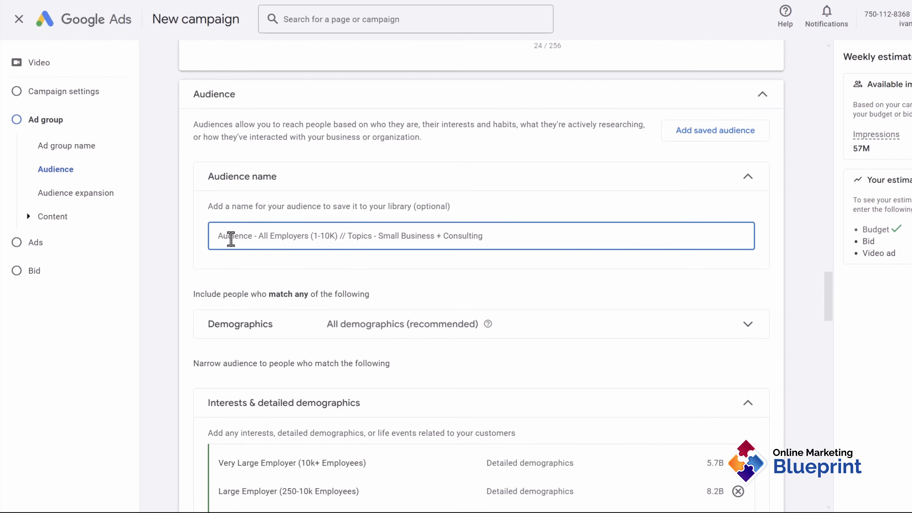
drag(230, 239, 451, 230)
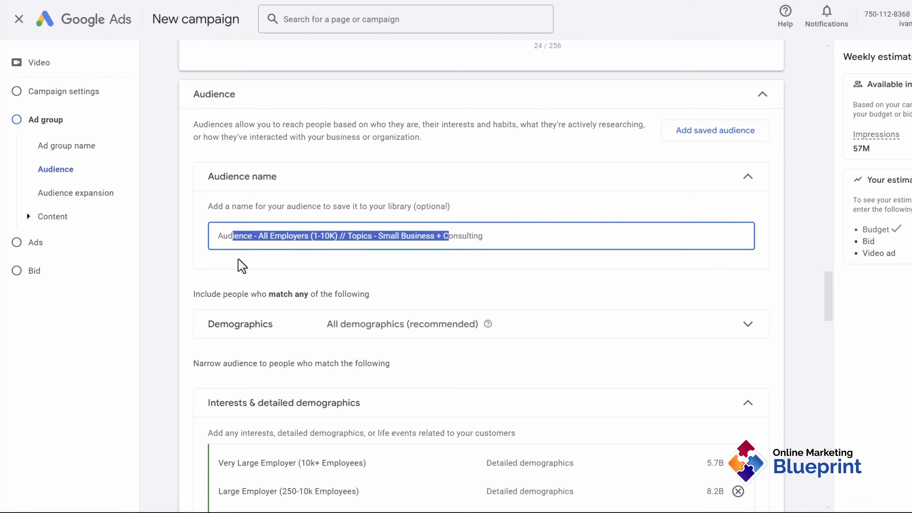
click(224, 241)
drag(223, 237, 593, 239)
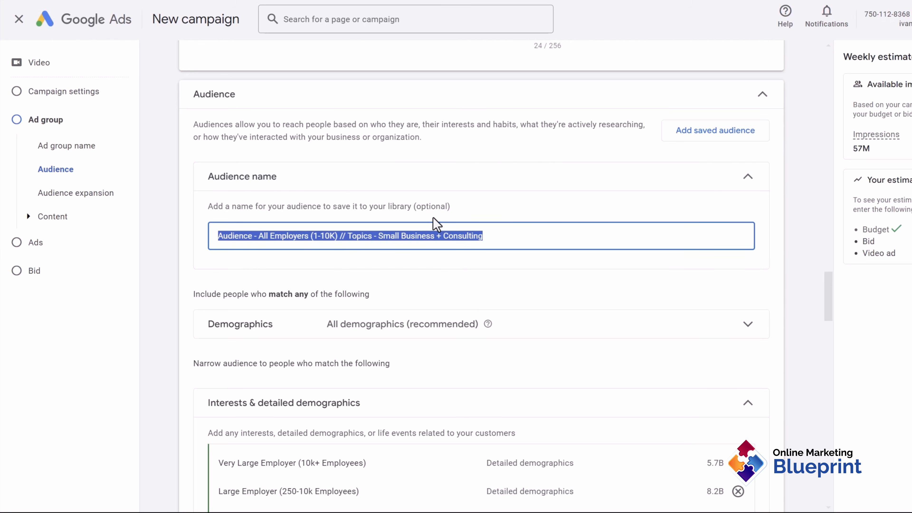
click(747, 179)
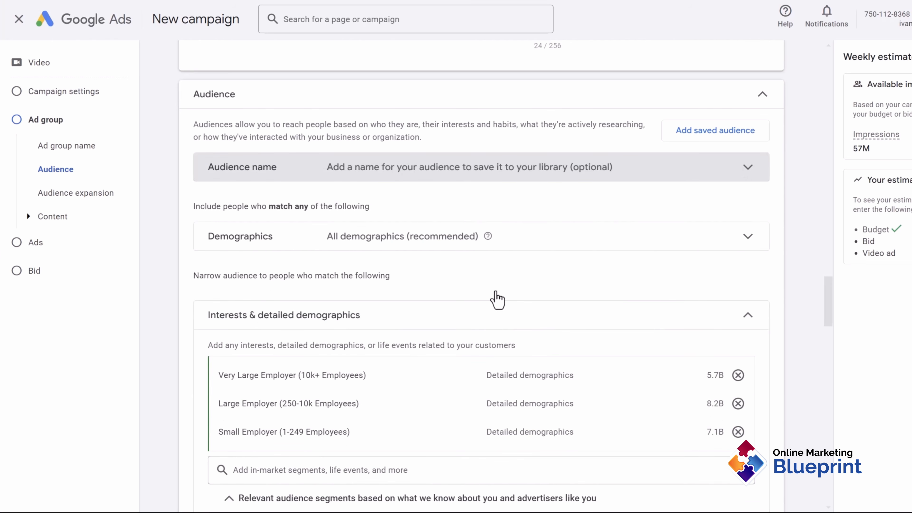
click(524, 175)
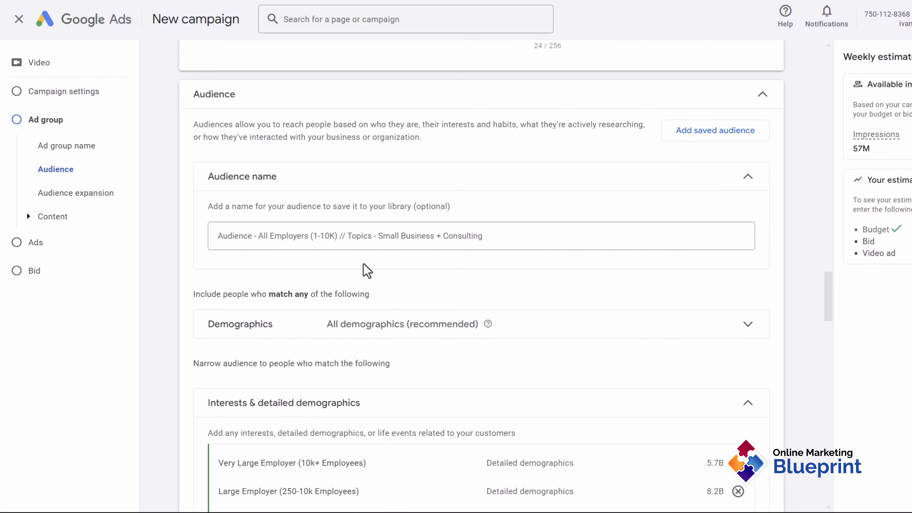
Copy the audience name and paste it over the ad group name, making it "Audience - All Employers (1-10K) // Topics - Small Business + Consulting"
click(316, 236)
key(ctrl+a)
key(ctrl+c)
scroll(340, 294, up, 5)
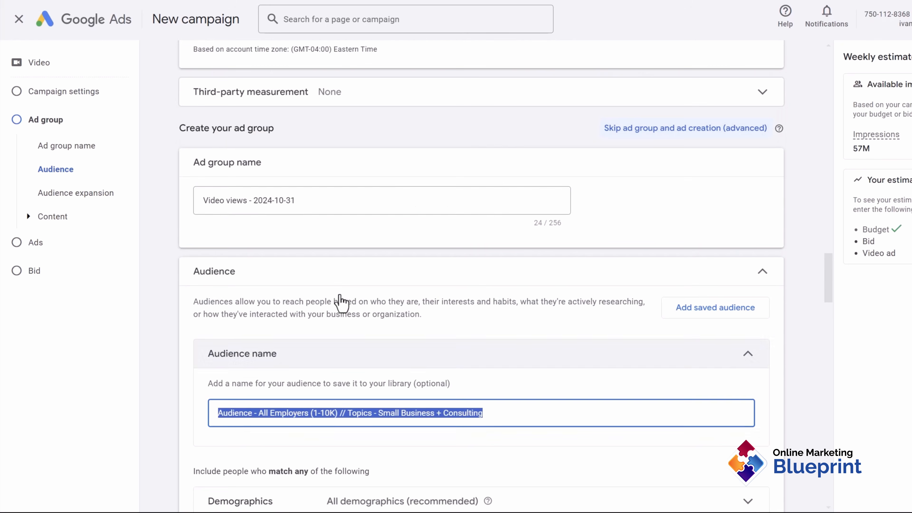
double_click(264, 201)
key(ctrl+a)
key(ctrl+v)
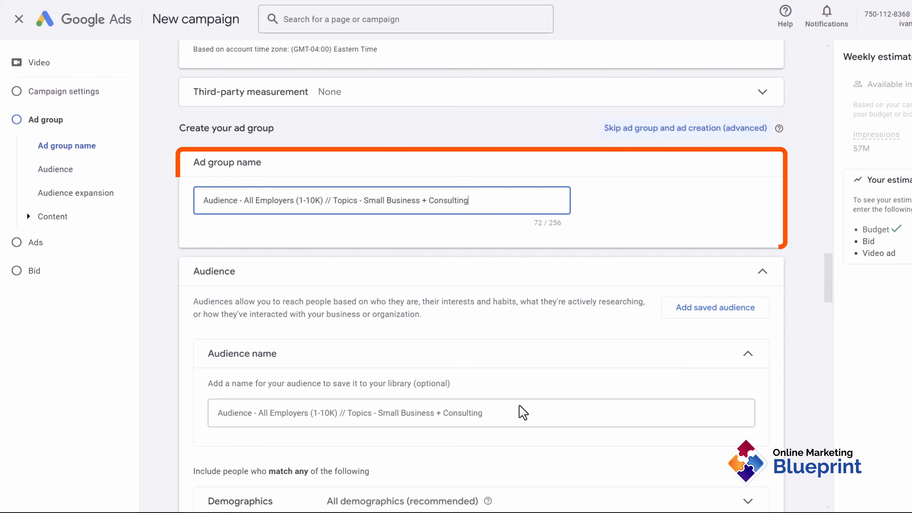
Review the ad group name against the audience name, demographics, employer-size segments, your data and exclusions settings
scroll(522, 412, down, 3)
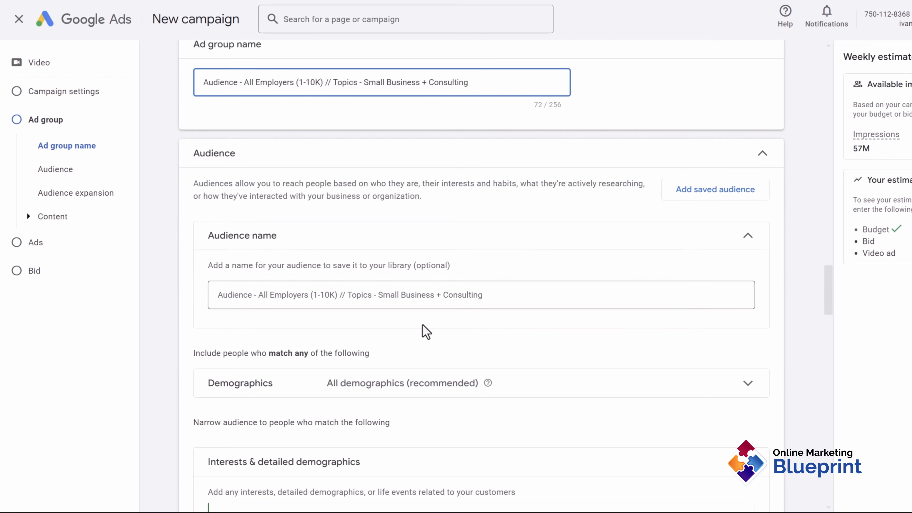
scroll(420, 379, down, 3)
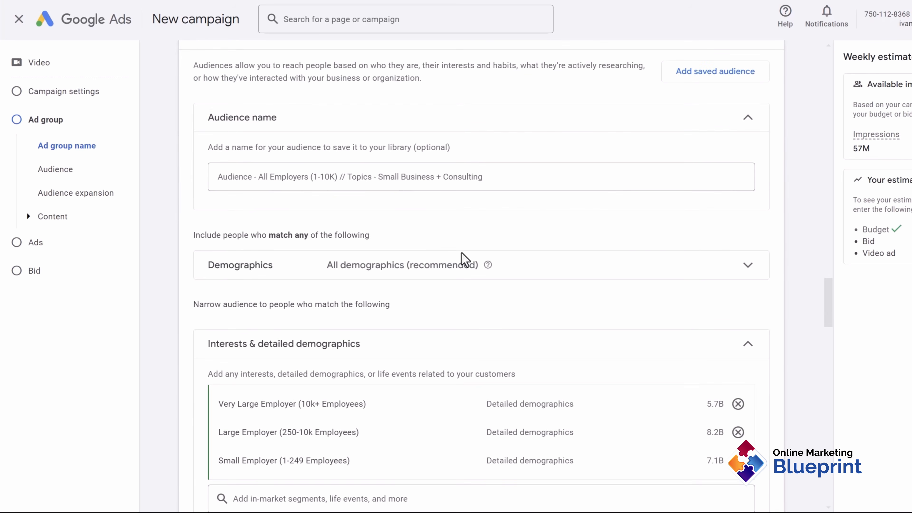
scroll(463, 259, up, 5)
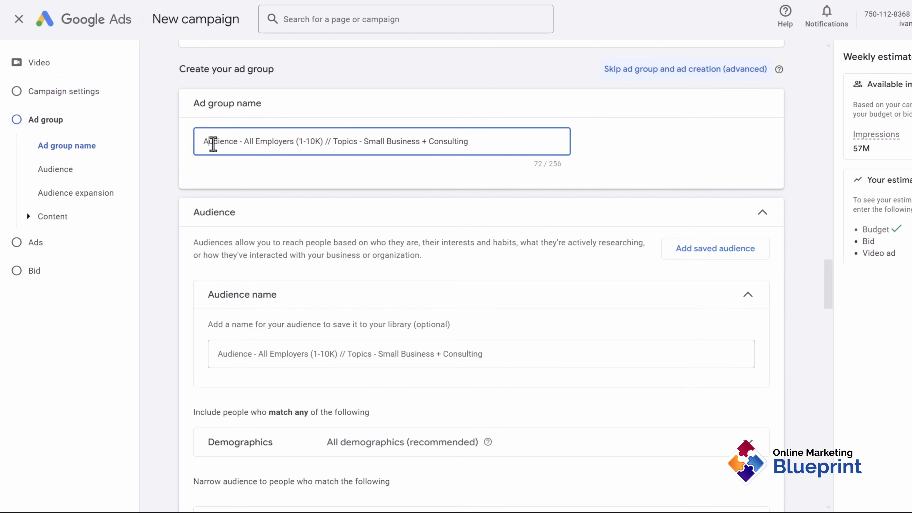
drag(213, 143, 469, 140)
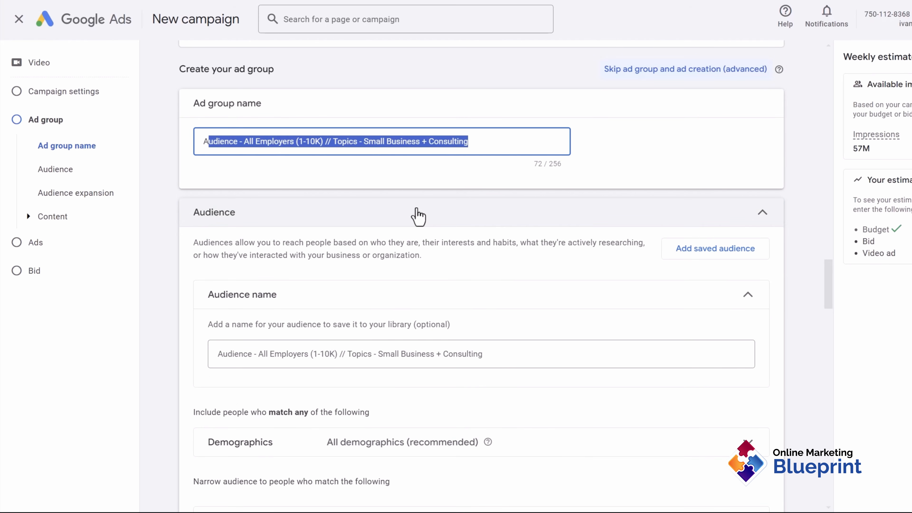
scroll(383, 196, down, 5)
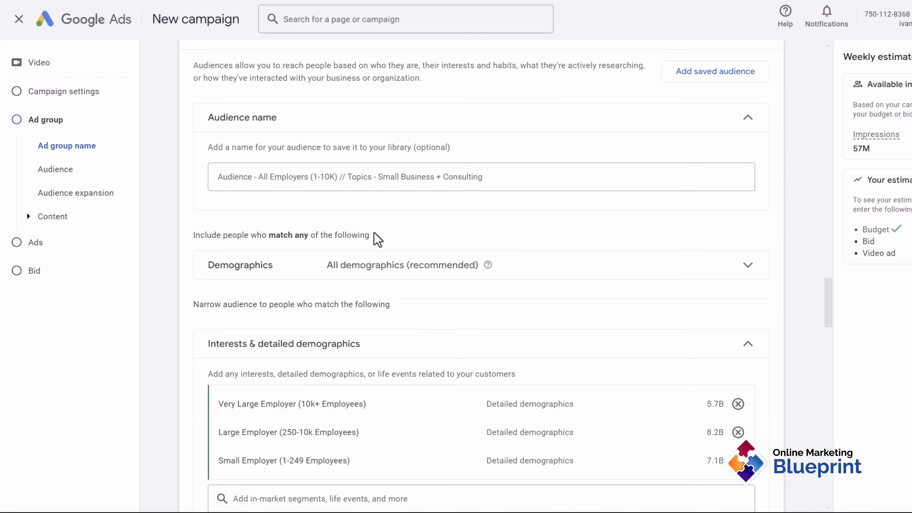
scroll(374, 238, down, 5)
scroll(316, 284, down, 7)
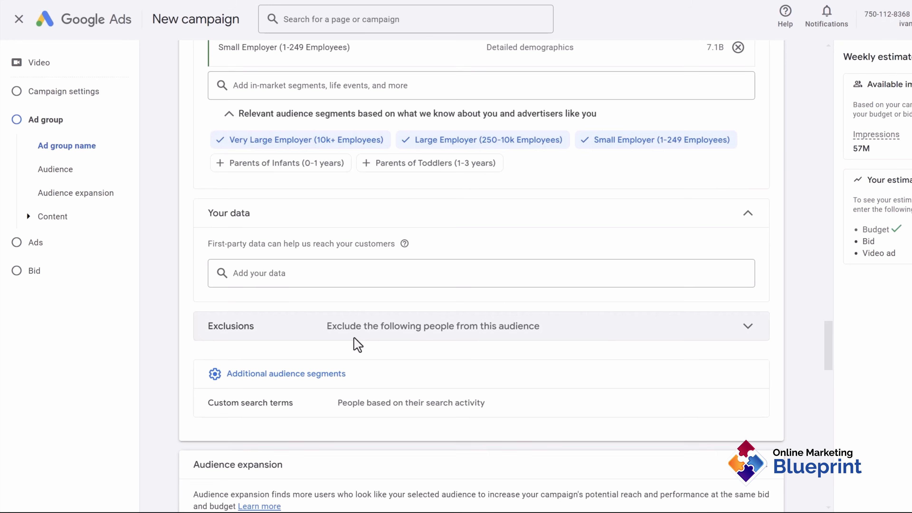
scroll(353, 350, up, 5)
scroll(355, 293, up, 8)
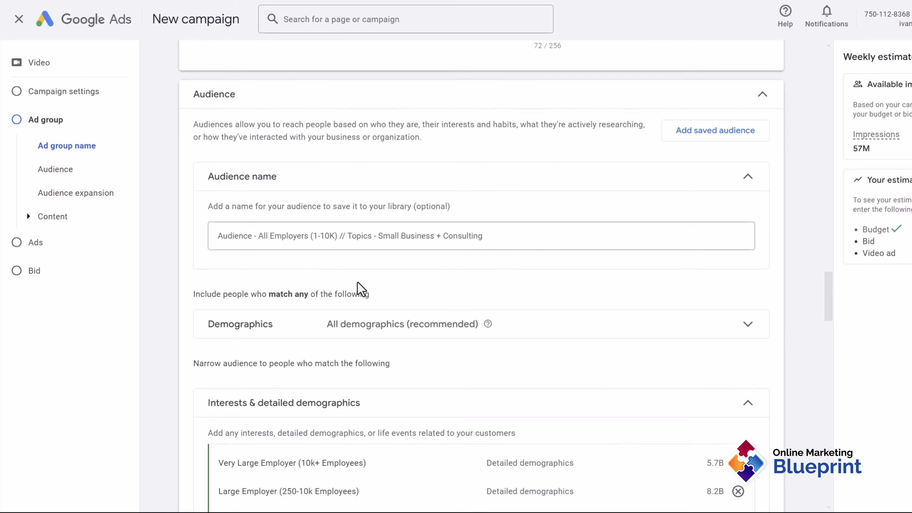
scroll(359, 287, up, 3)
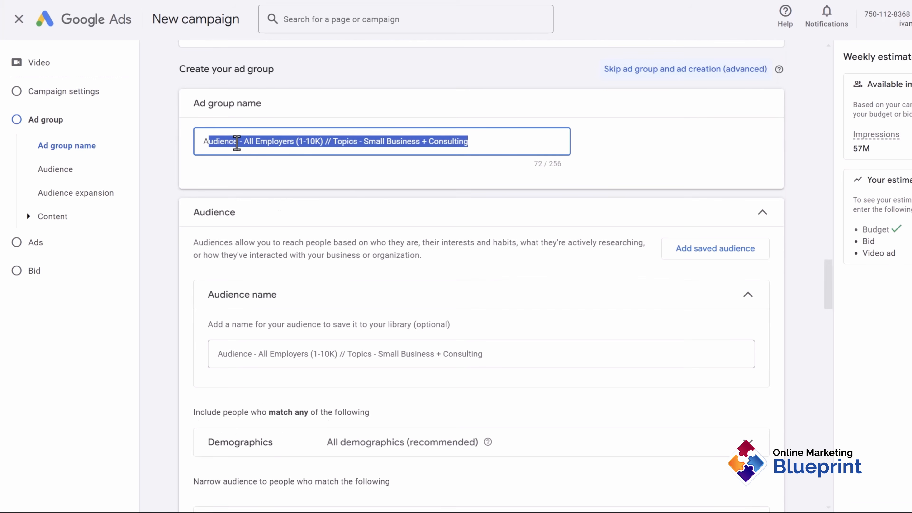
click(239, 142)
triple_click(238, 145)
Collapse the topic targeting section in the ad group's content settings
scroll(708, 253, down, 5)
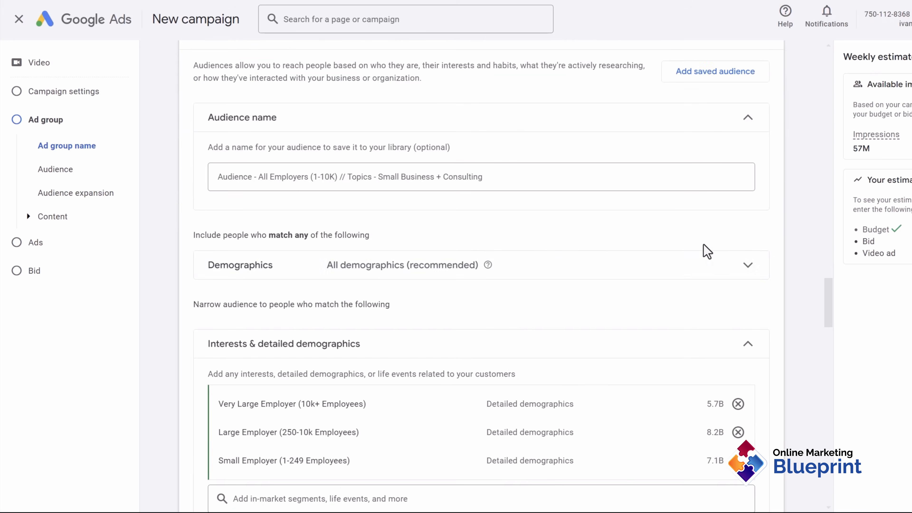
scroll(708, 254, down, 20)
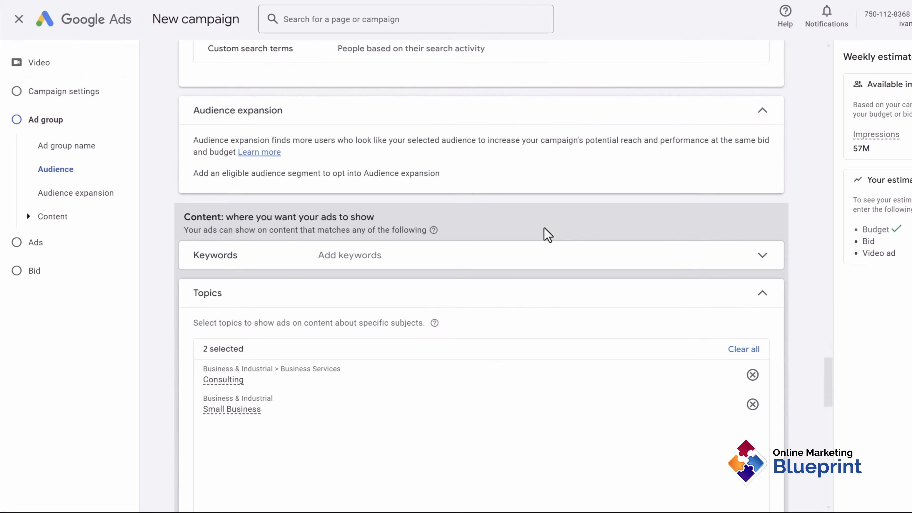
scroll(542, 236, down, 3)
click(755, 185)
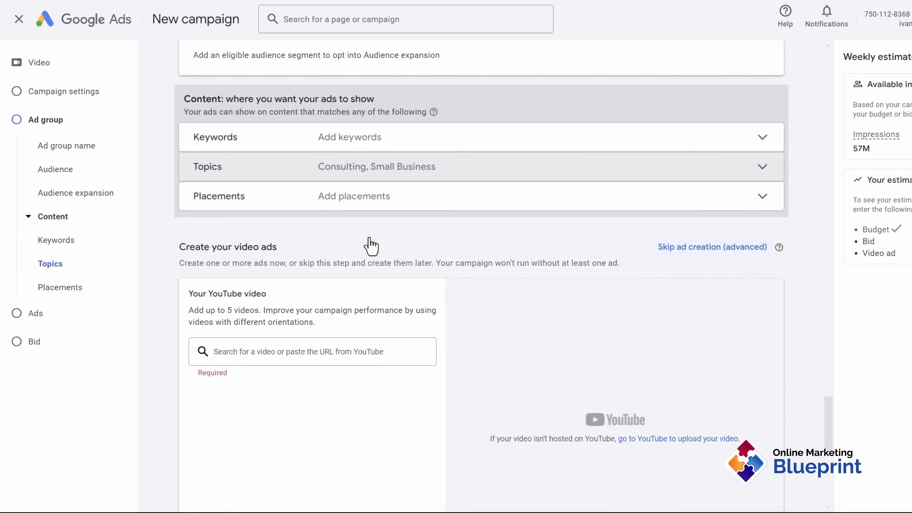
Search YouTube for the channel owner's affiliate marketing videos and add "The Problem With Affiliate Marketing" as the ad video
scroll(342, 205, down, 3)
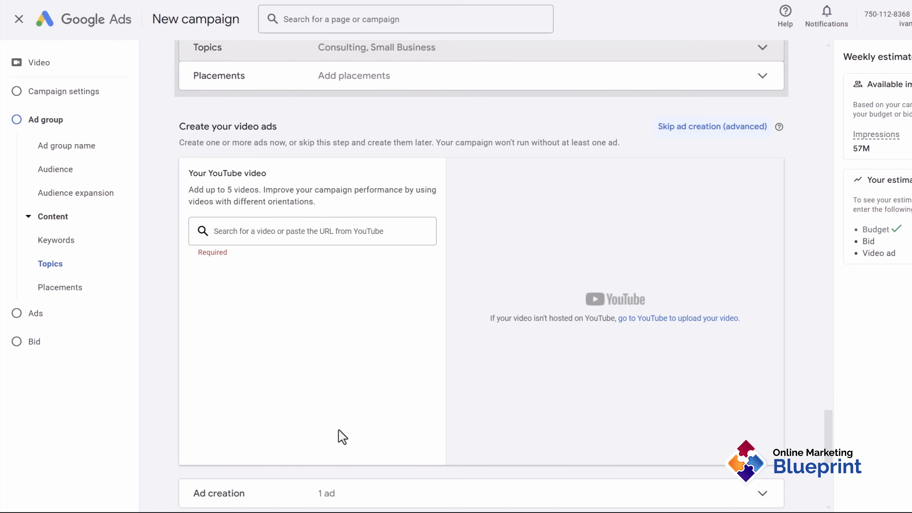
scroll(340, 433, up, 2)
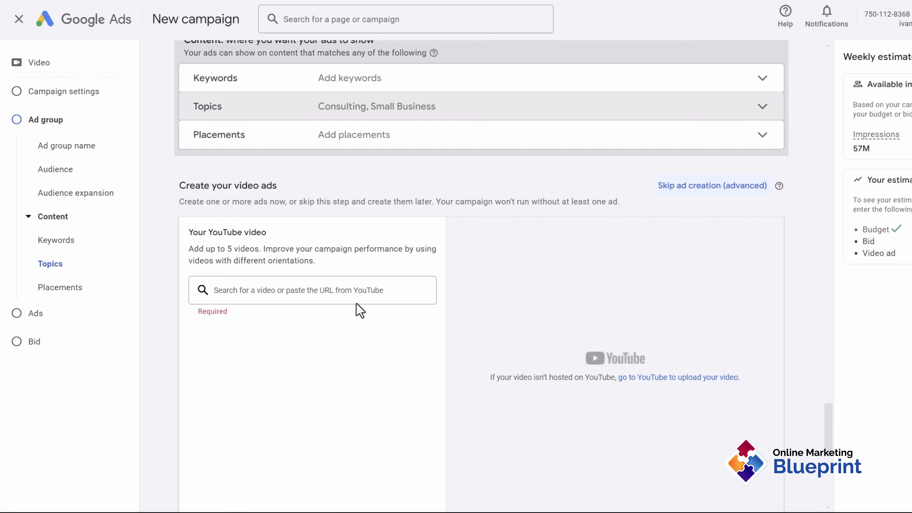
scroll(348, 298, down, 1)
click(283, 232)
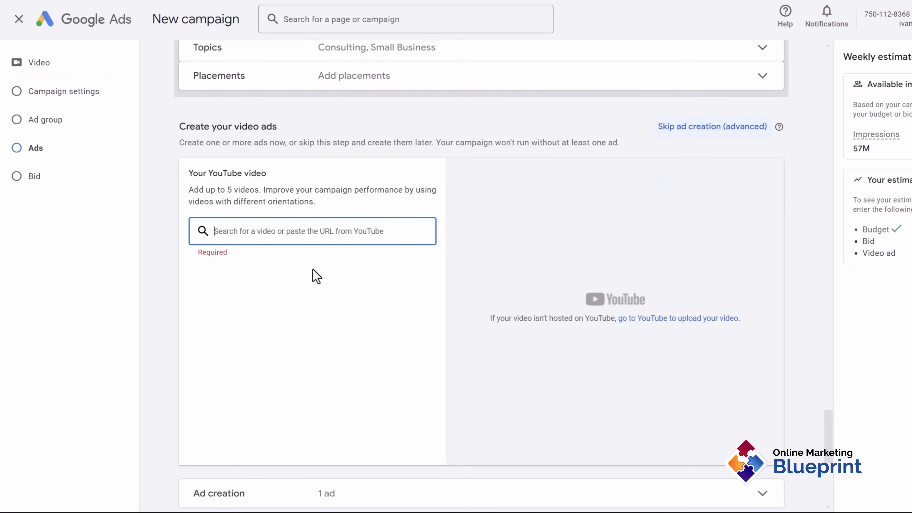
text(ivan m)
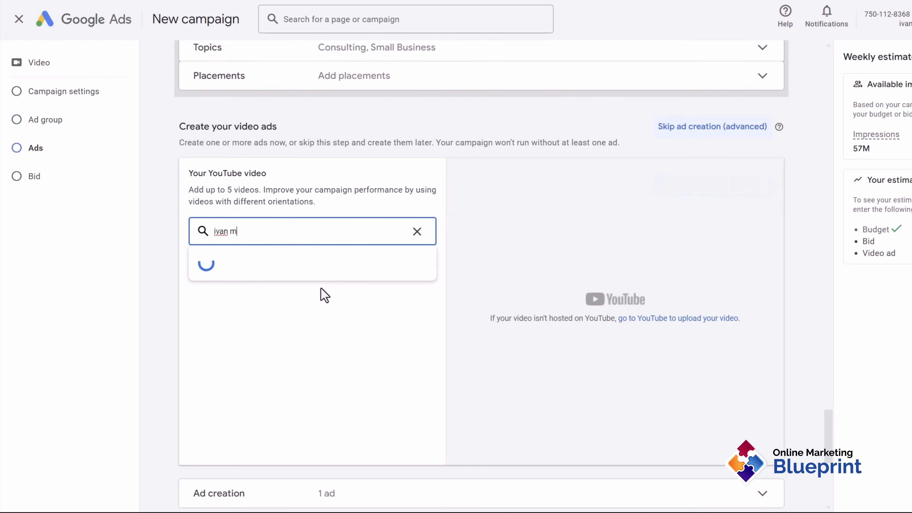
text(ana affiliate marketing)
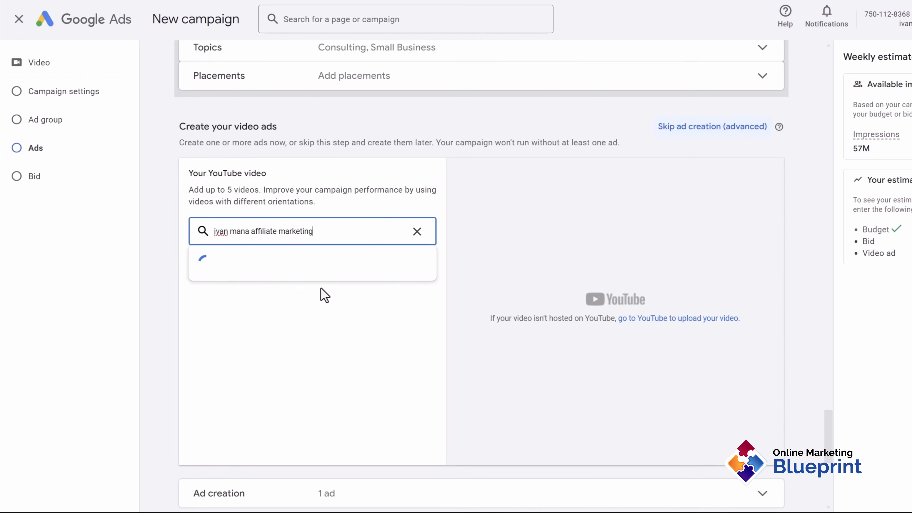
scroll(343, 305, down, 3)
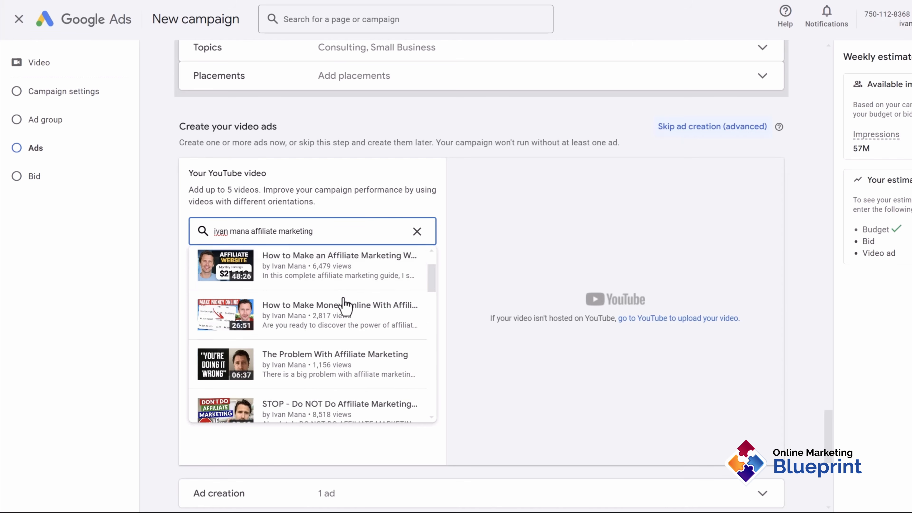
scroll(346, 305, down, 2)
scroll(345, 305, up, 2)
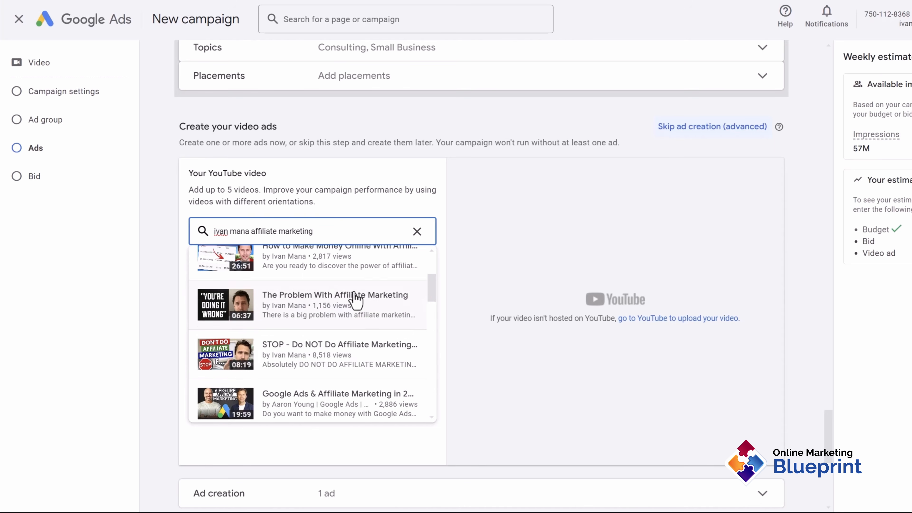
click(337, 304)
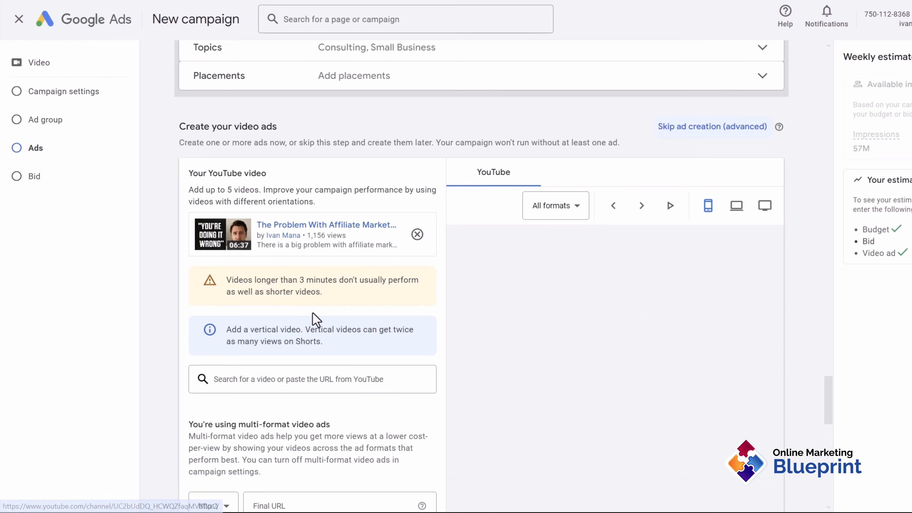
drag(237, 280, 377, 286)
scroll(395, 302, down, 2)
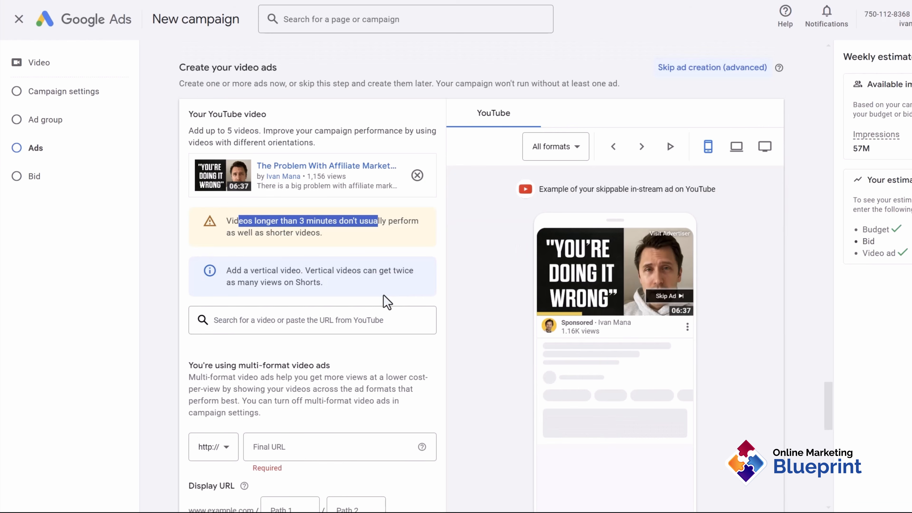
scroll(370, 305, down, 4)
scroll(348, 222, down, 2)
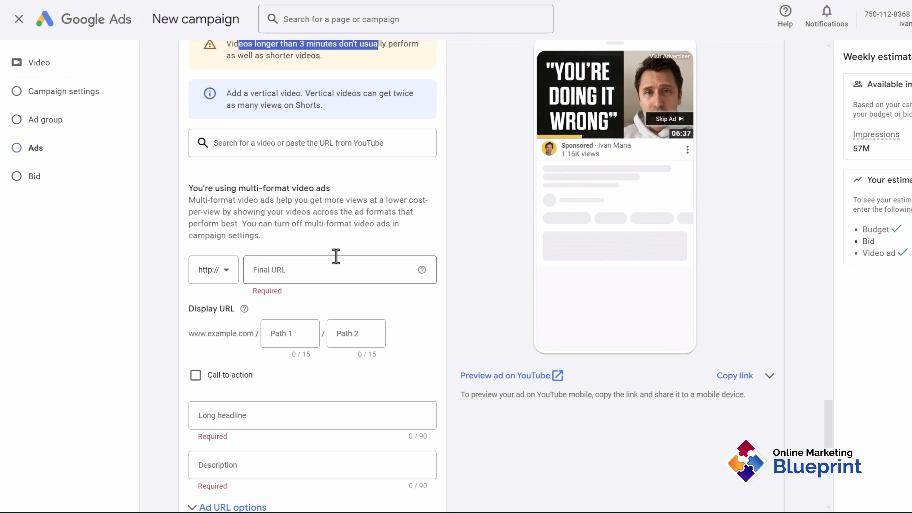
click(223, 279)
click(218, 311)
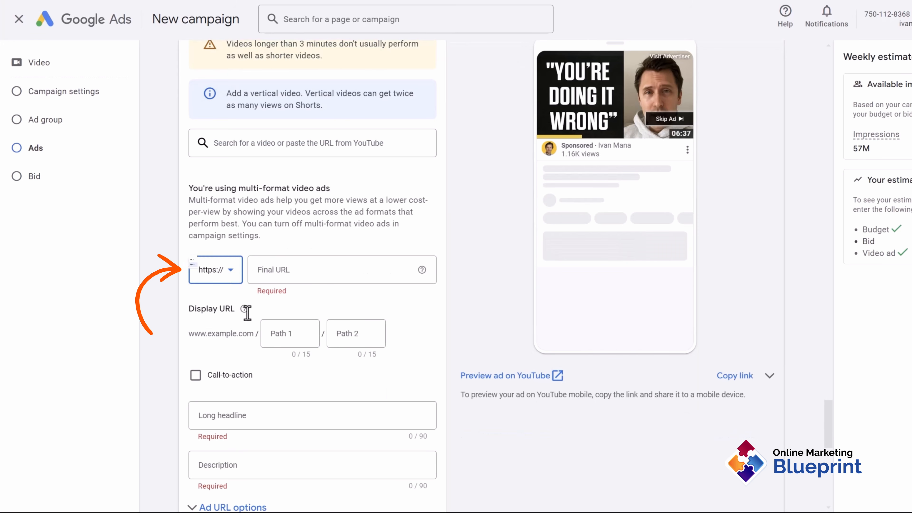
click(284, 272)
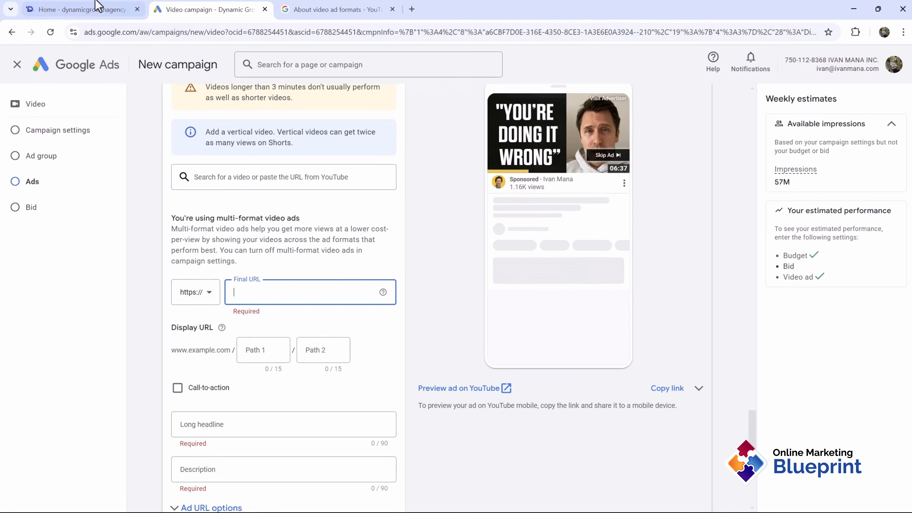
click(94, 12)
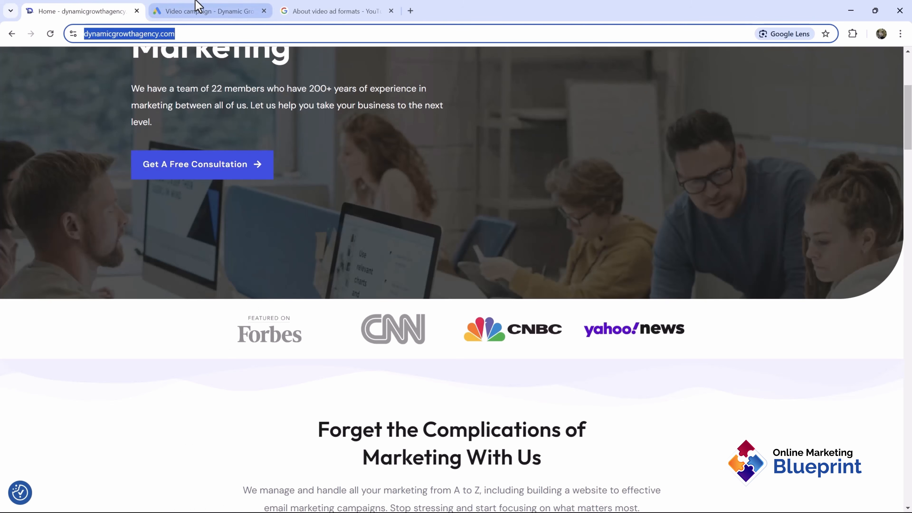
click(196, 8)
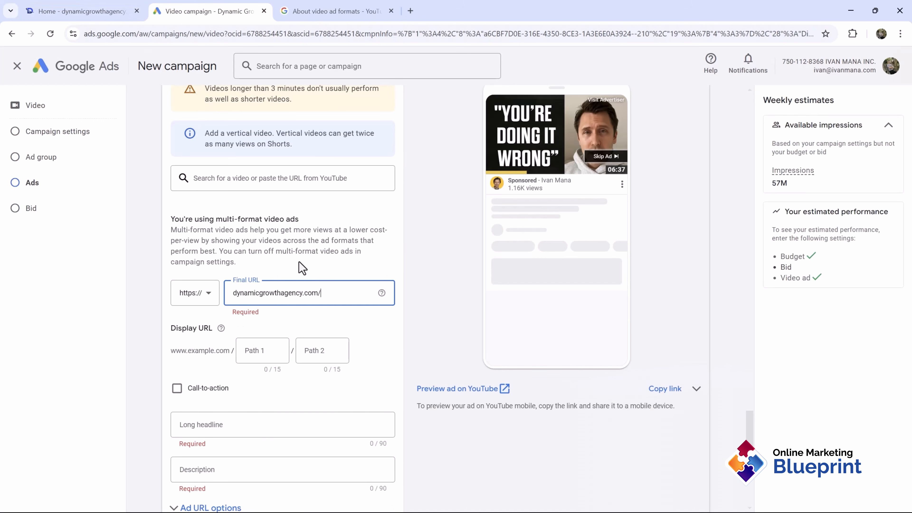
Set the first path of the ad's display URL to "agency"
scroll(273, 288, down, 1)
click(251, 302)
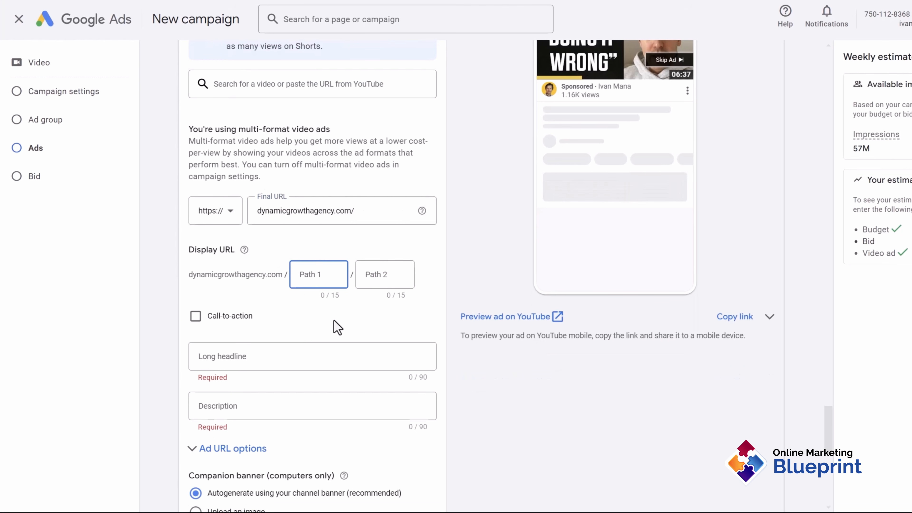
text(agency)
scroll(368, 332, down, 3)
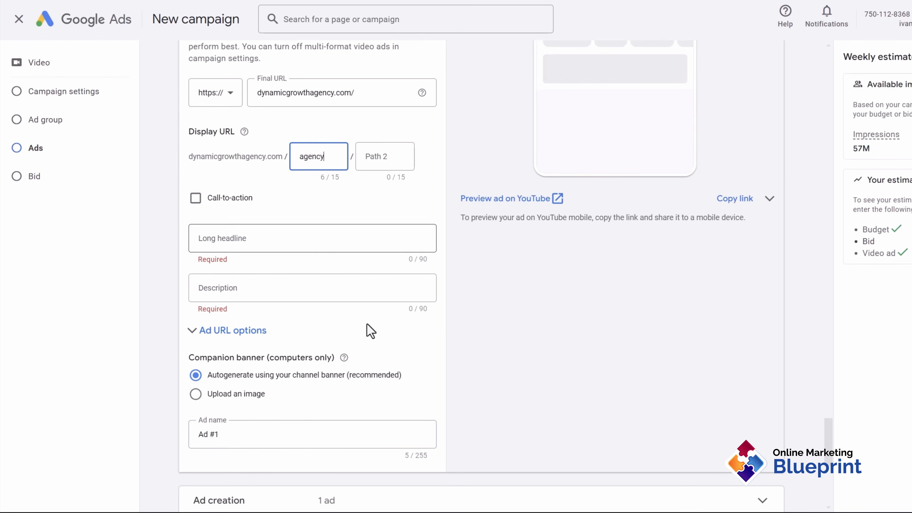
Examine the mobile previews of the video ad in the skippable in-stream, in-feed and Shorts formats
scroll(373, 341, up, 5)
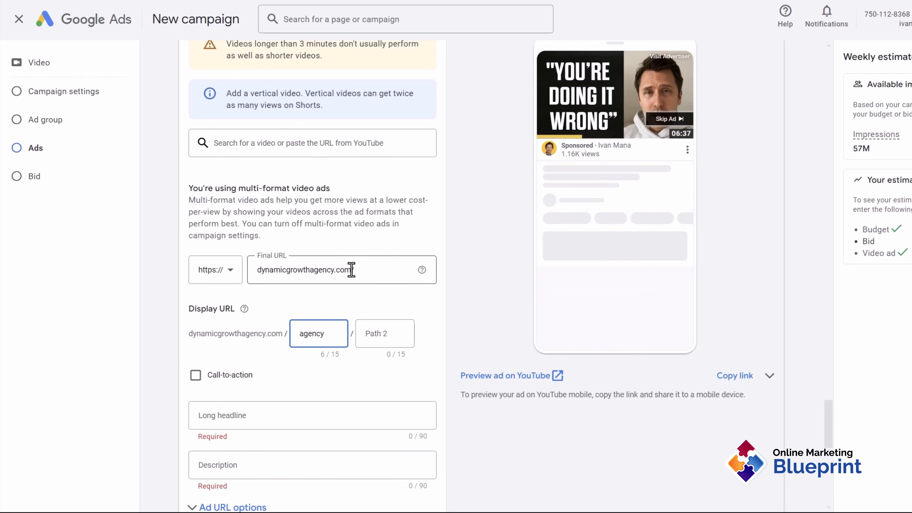
scroll(351, 269, up, 3)
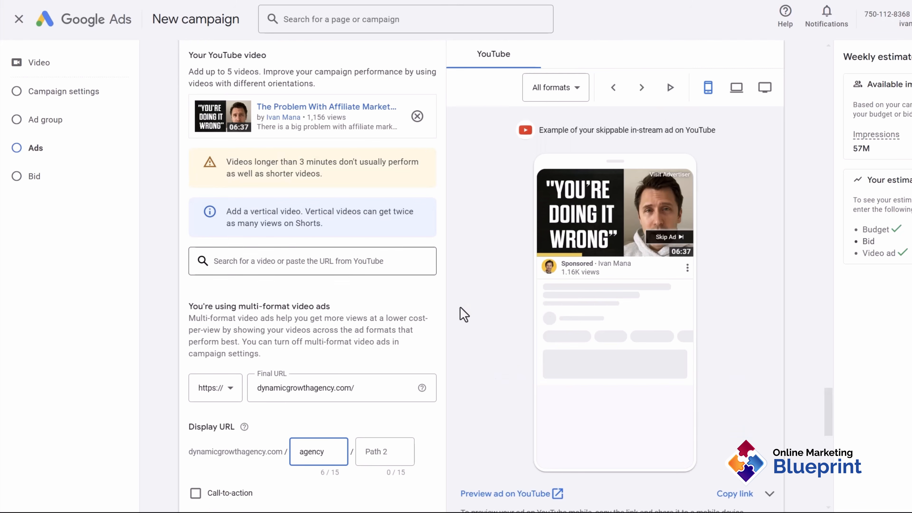
click(645, 94)
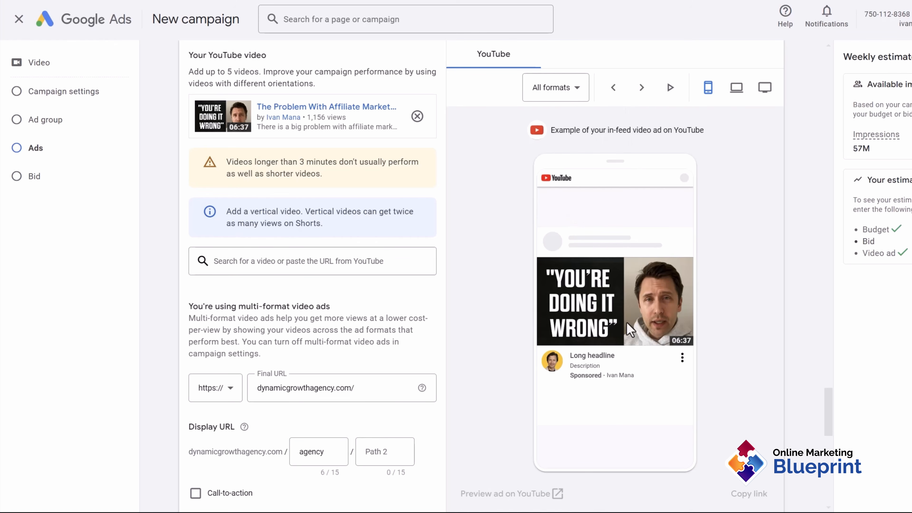
click(620, 86)
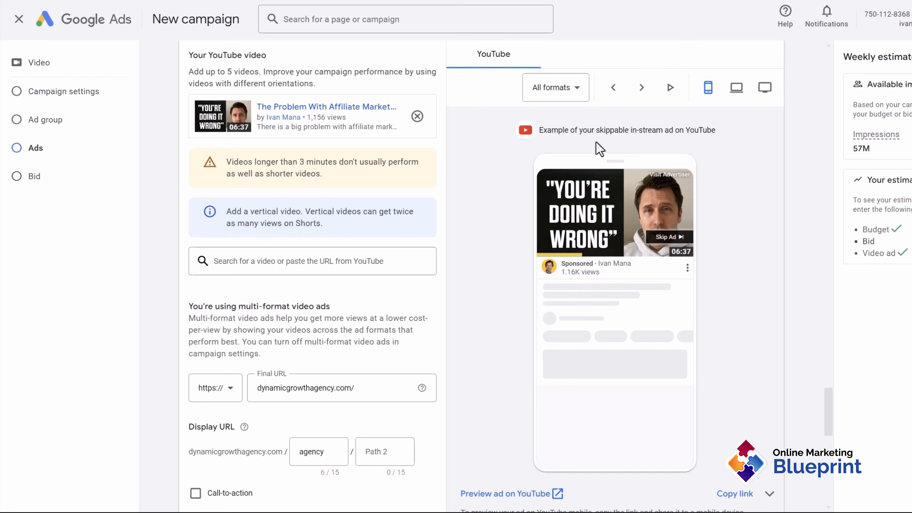
drag(588, 130, 663, 141)
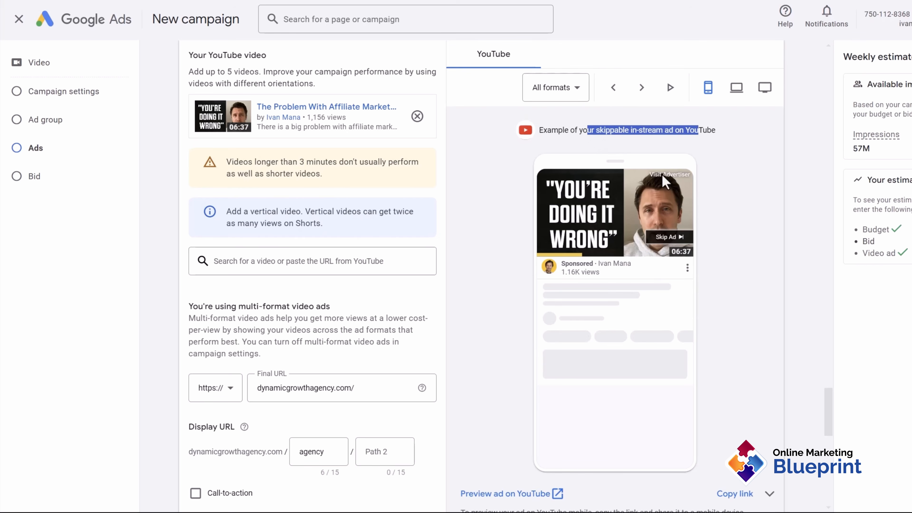
click(642, 88)
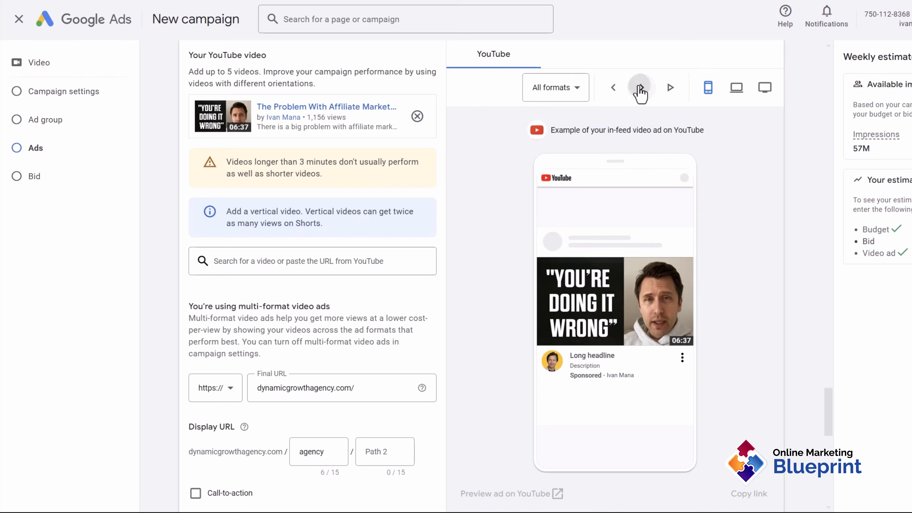
click(642, 87)
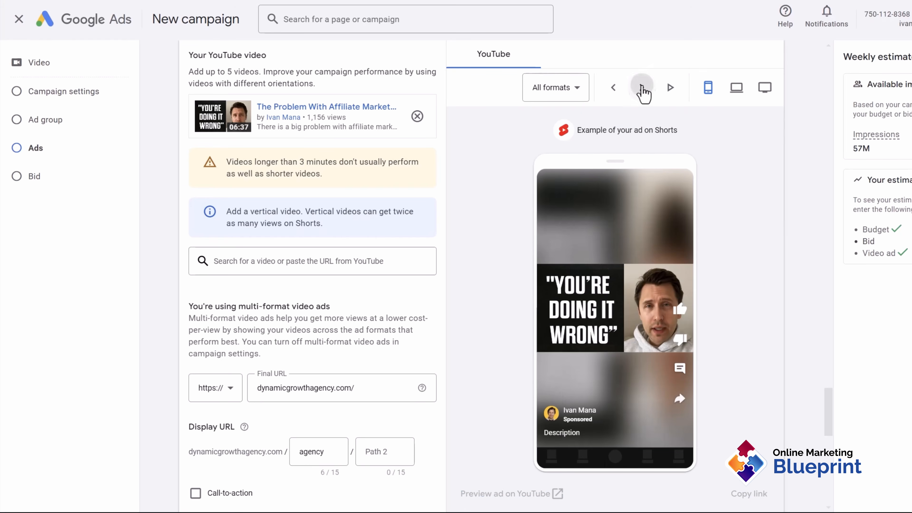
click(641, 88)
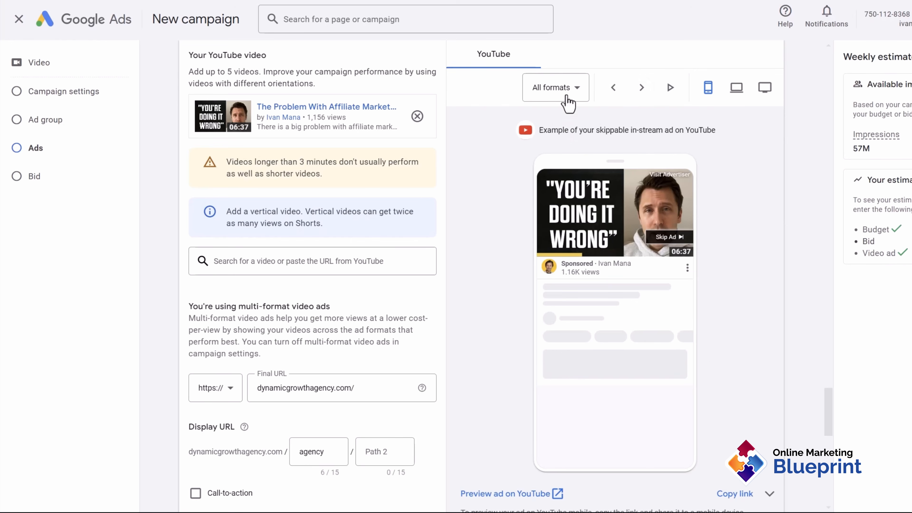
click(641, 87)
click(641, 90)
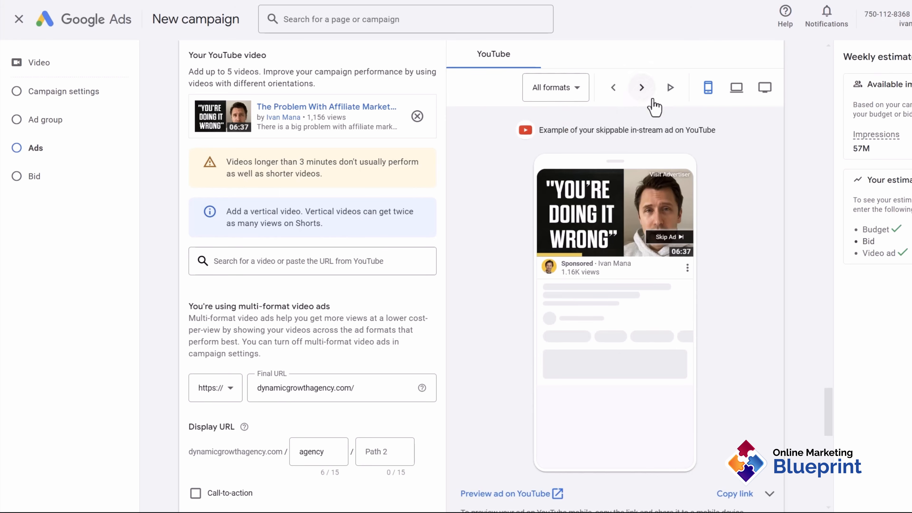
Examine the video ad's computer preview and its TV previews in the in-stream and in-feed formats
click(736, 94)
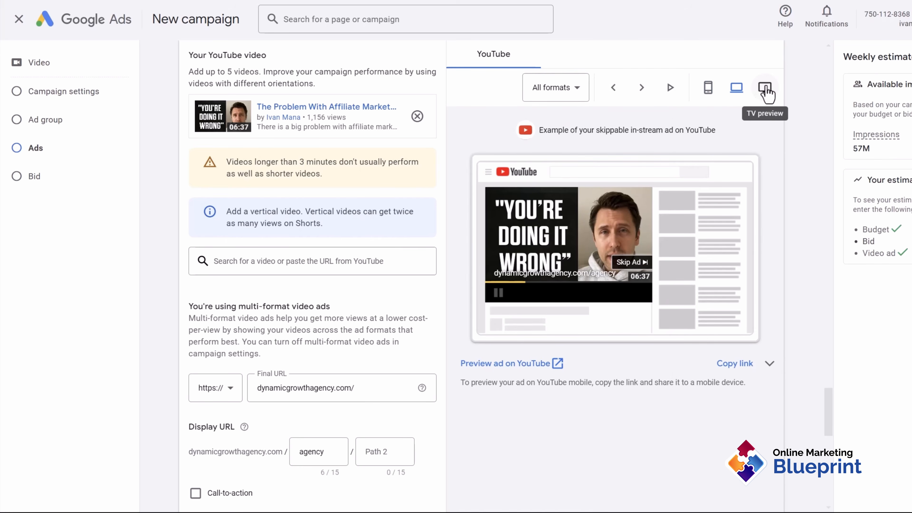
click(765, 95)
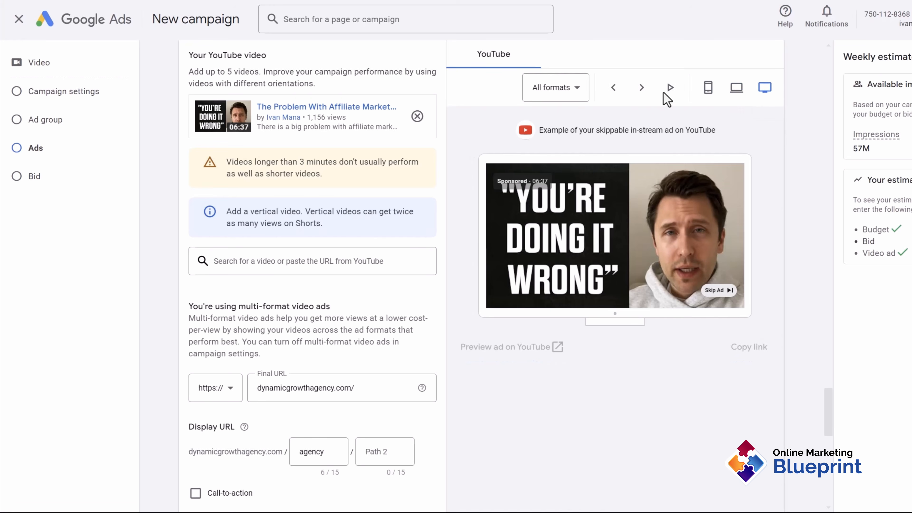
click(651, 94)
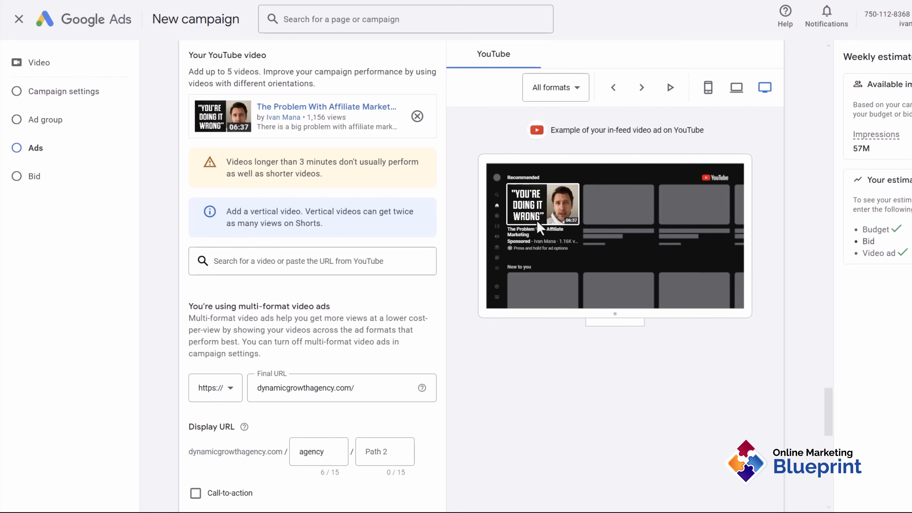
click(641, 89)
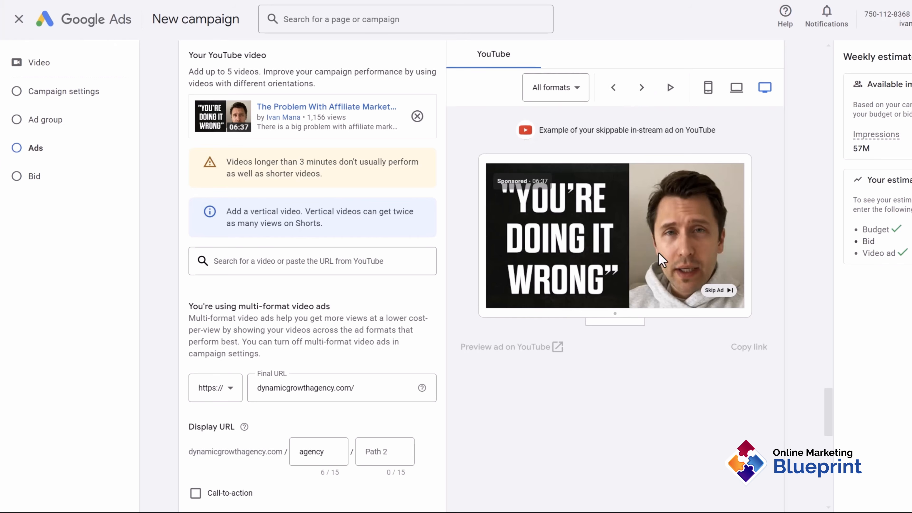
click(641, 89)
Enable the call-to-action for the video ad and choose "Start now" as its text
scroll(486, 273, down, 5)
scroll(492, 230, down, 3)
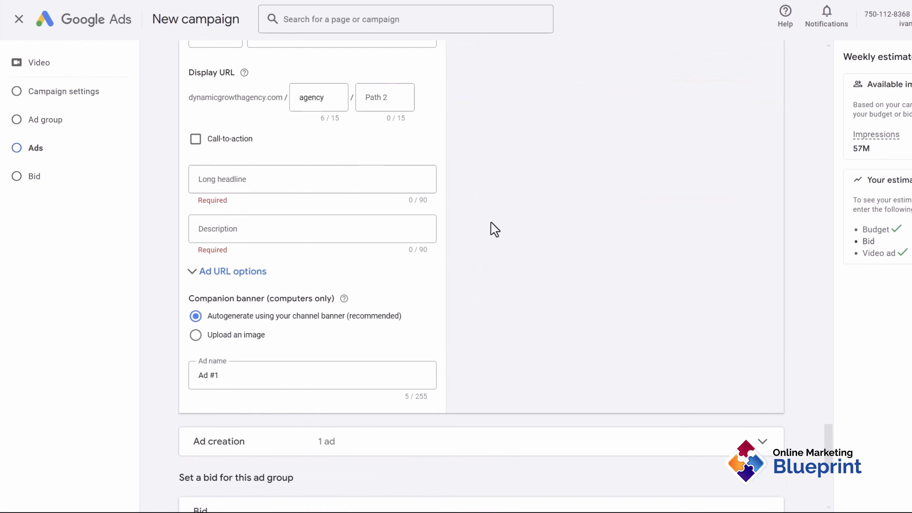
scroll(491, 228, up, 2)
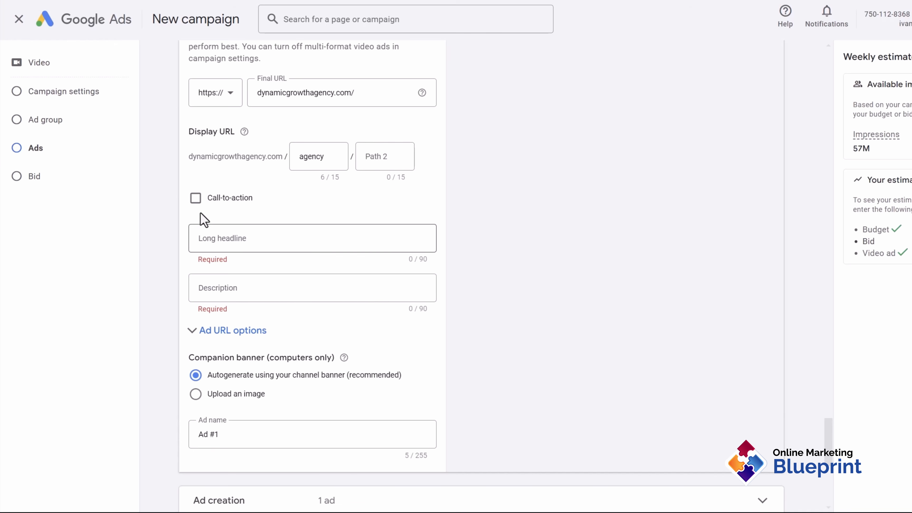
click(196, 198)
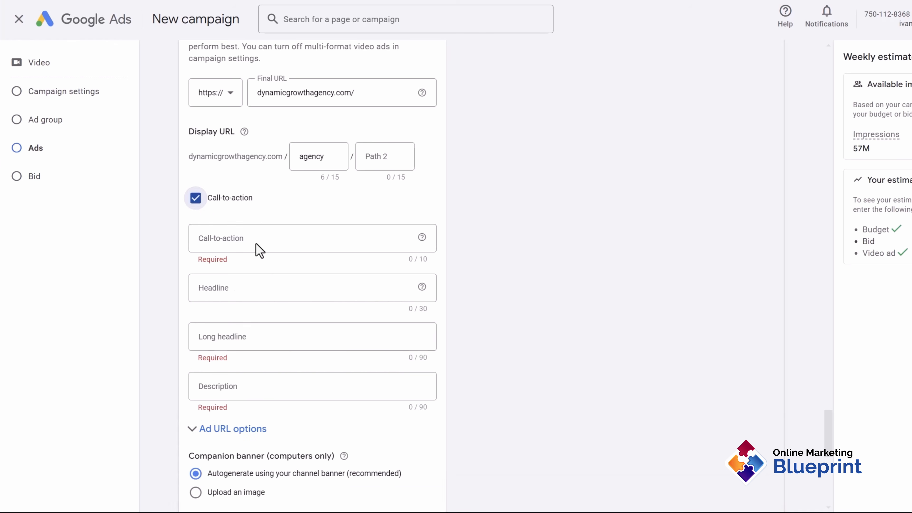
click(246, 238)
scroll(315, 291, down, 3)
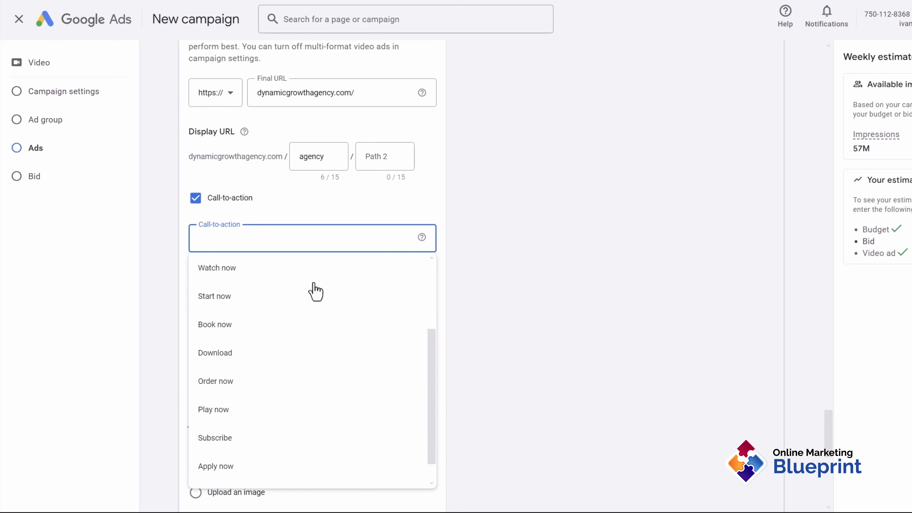
scroll(306, 350, down, 1)
scroll(246, 416, up, 2)
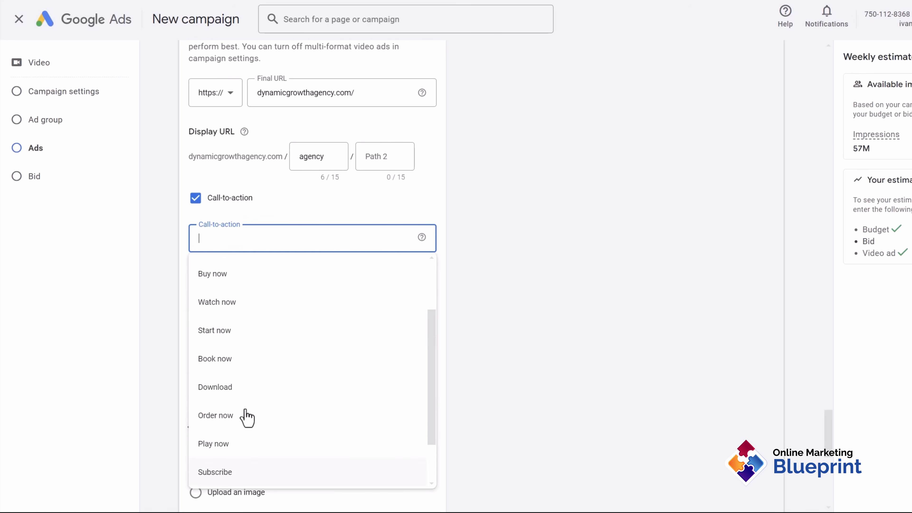
click(241, 336)
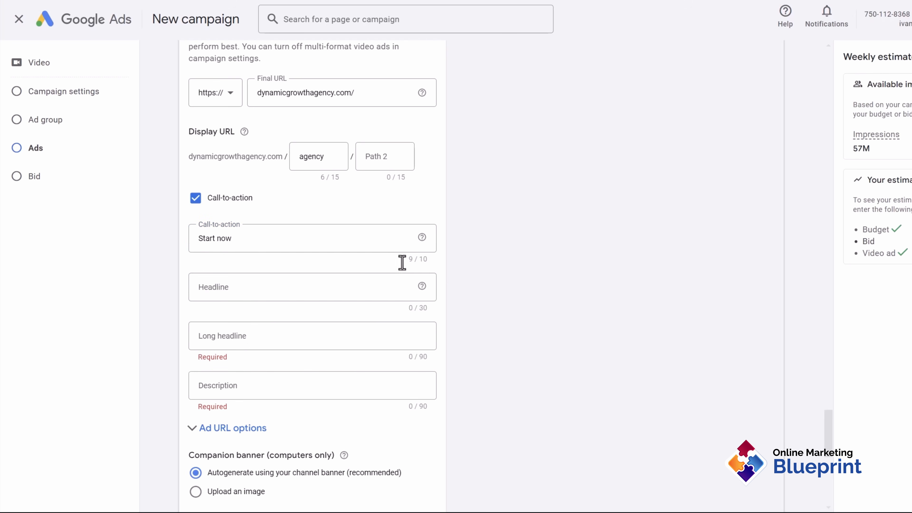
Set the video ad's headline to the suggested text "Your Digital Marketing Partner"
click(262, 286)
scroll(525, 195, up, 8)
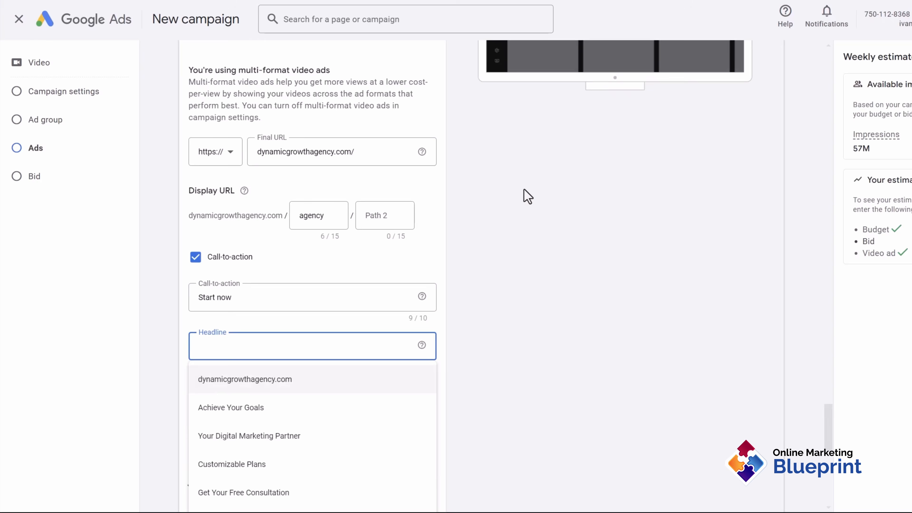
scroll(454, 183, up, 2)
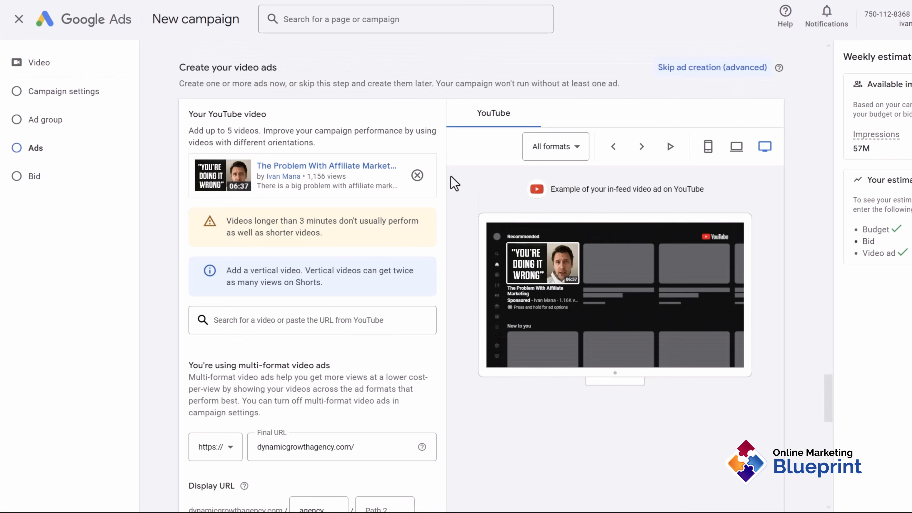
scroll(383, 151, down, 8)
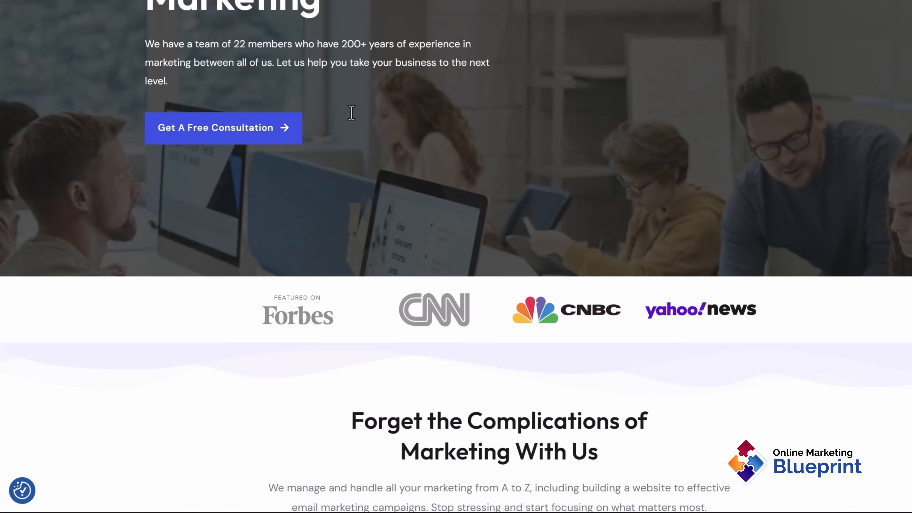
scroll(351, 113, up, 5)
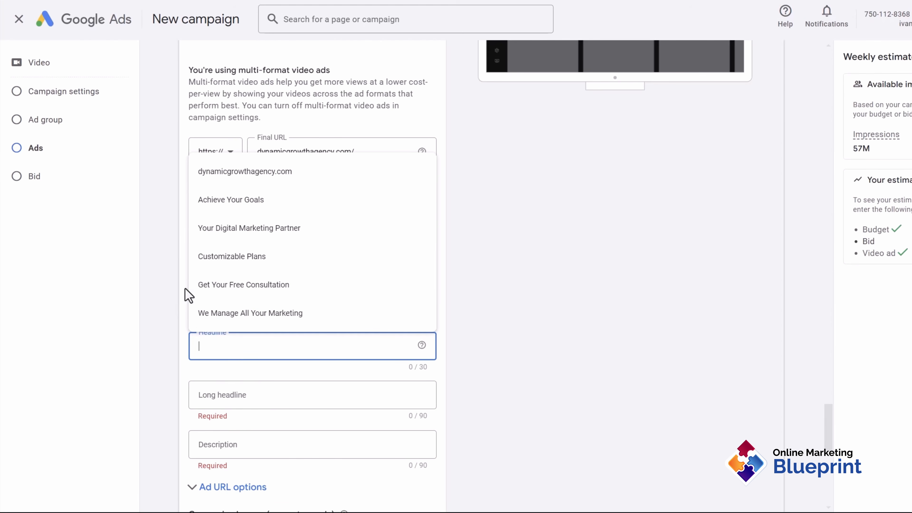
click(320, 229)
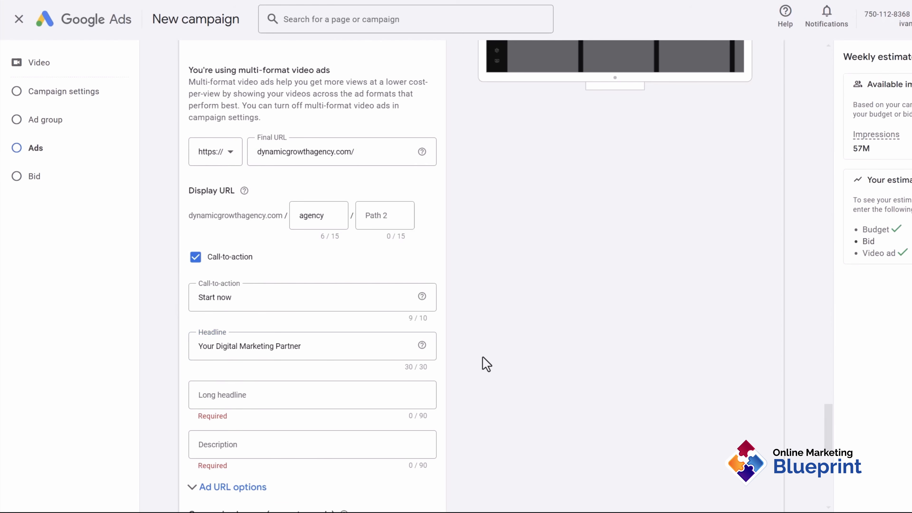
Set the long headline to "We Can Increase Your ROI By 53% In Under a Month. We Helped 113 Clients & Can Help You Too"
scroll(486, 363, down, 2)
click(238, 337)
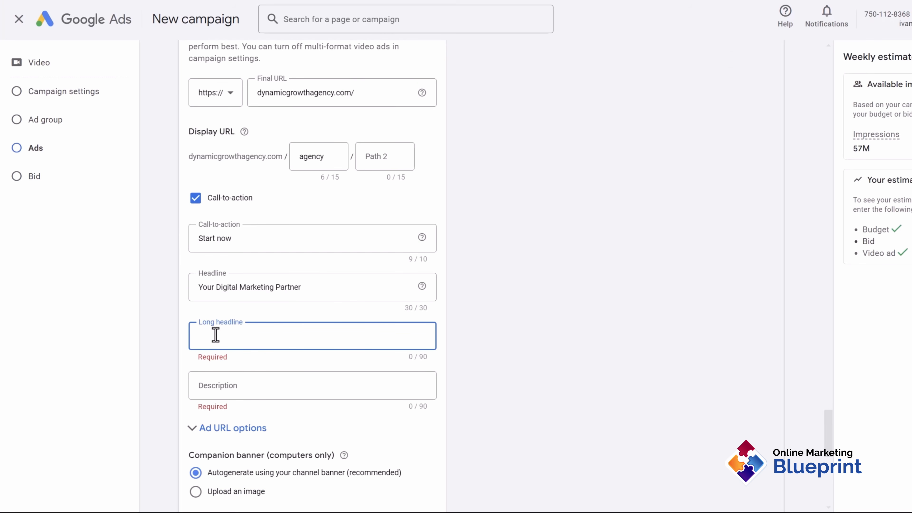
text(We)
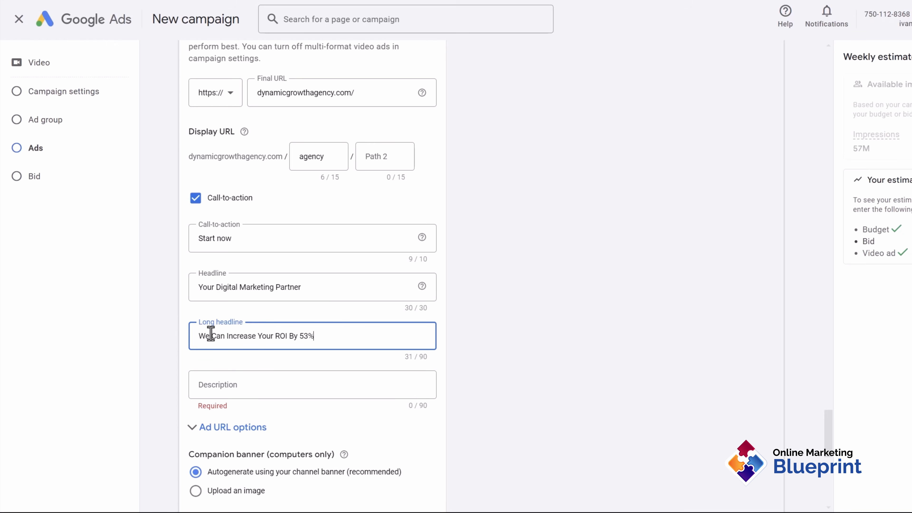
text(Can Increase Your ROI By 53% In Over a Month)
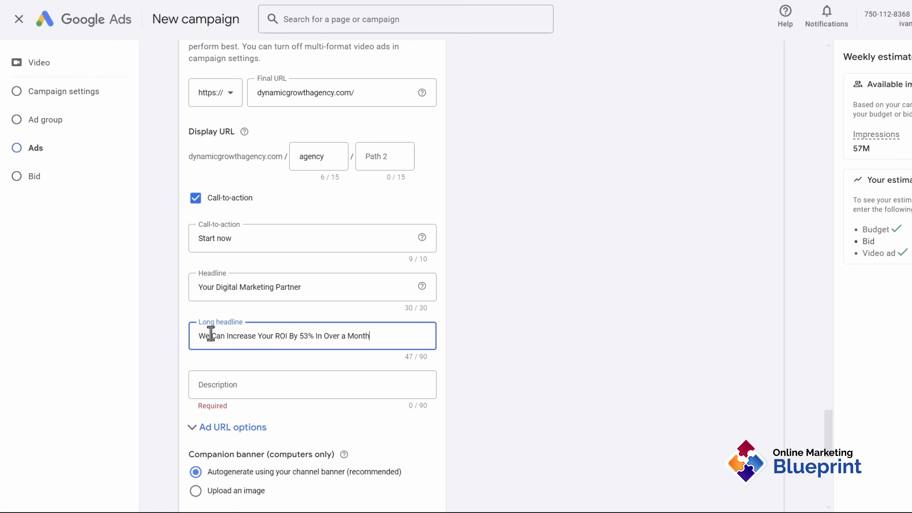
key(BackSpace)
key(BackSpace)
key(BackSpace)
key(BackSpace)
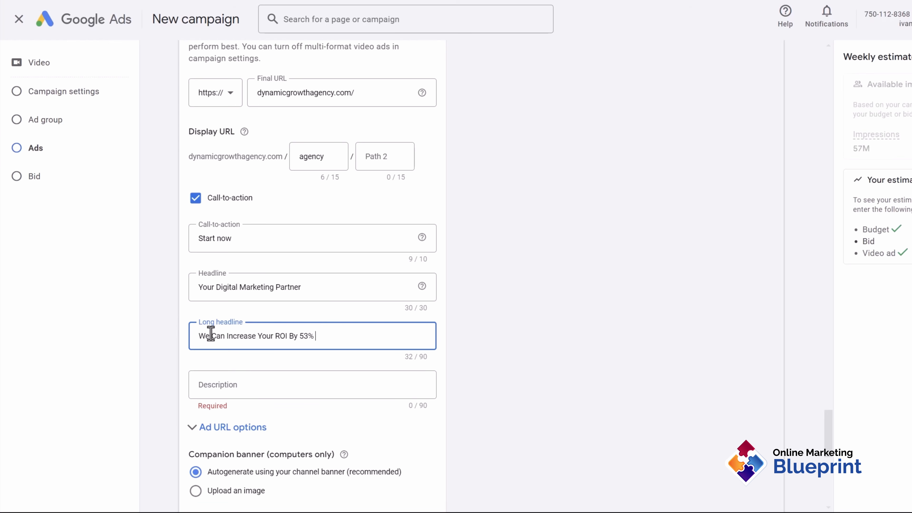
text(In Under a )
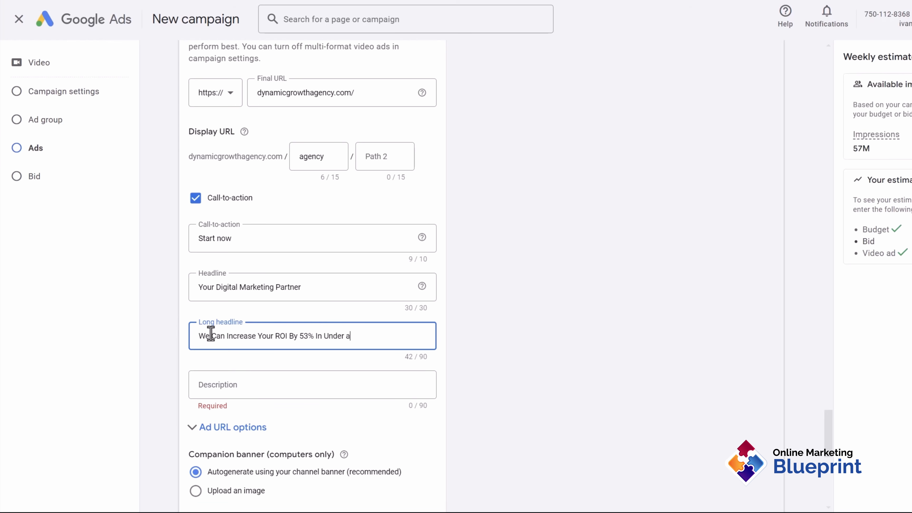
text(Month. We Helped 11)
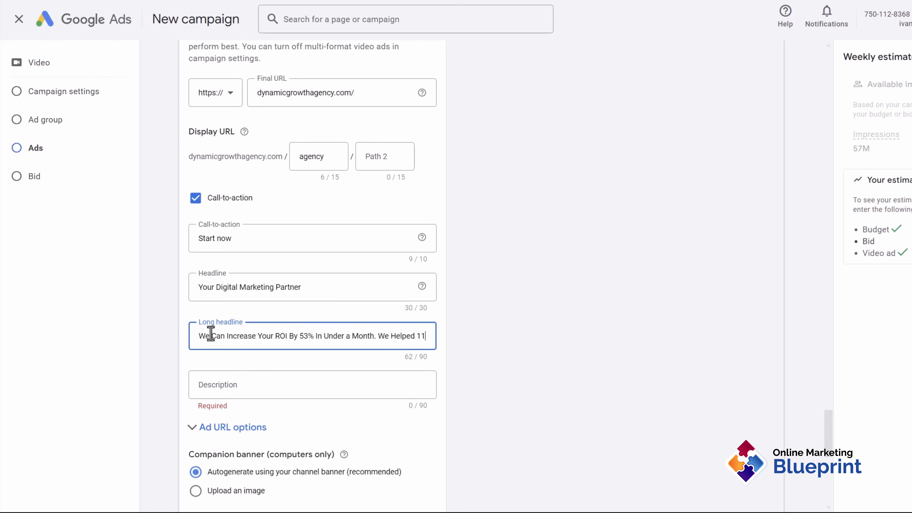
text(3 Clients )
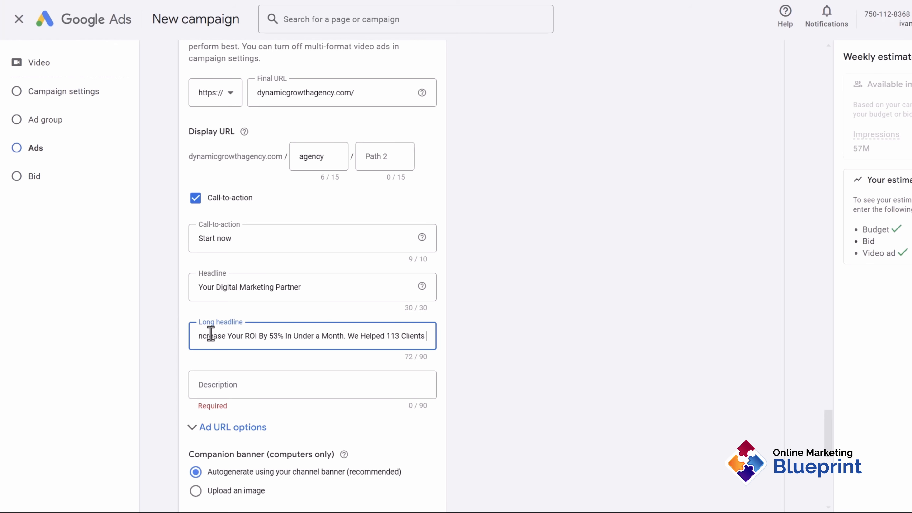
text(&Can H)
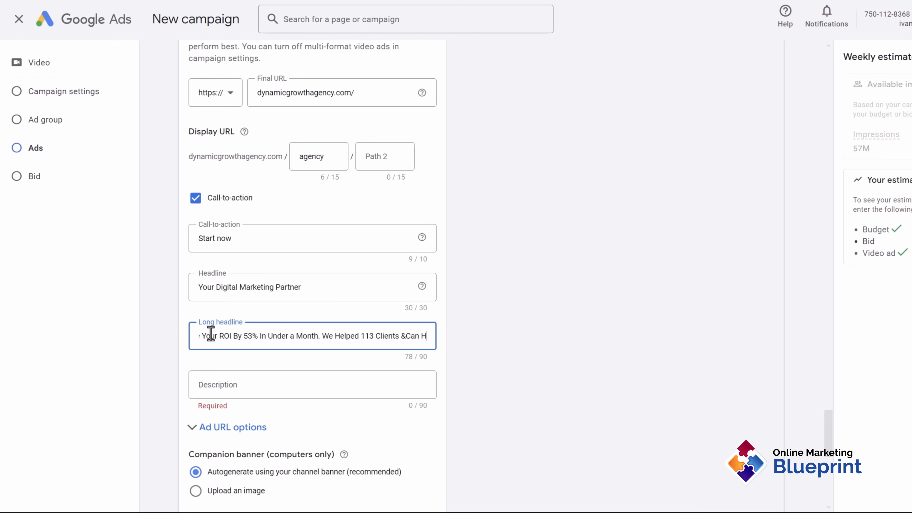
key(BackSpace)
key(BackSpace)
key(BackSpace)
key(BackSpace)
key(BackSpace)
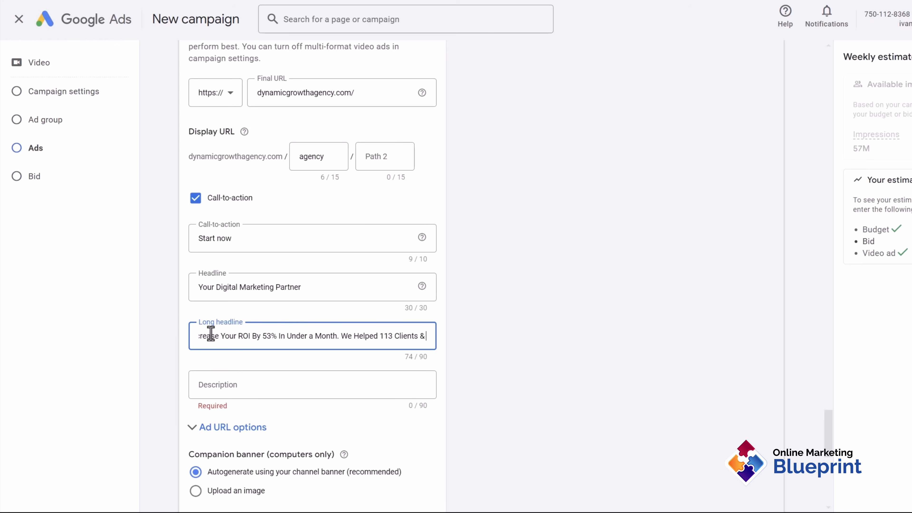
text(Can Help You T)
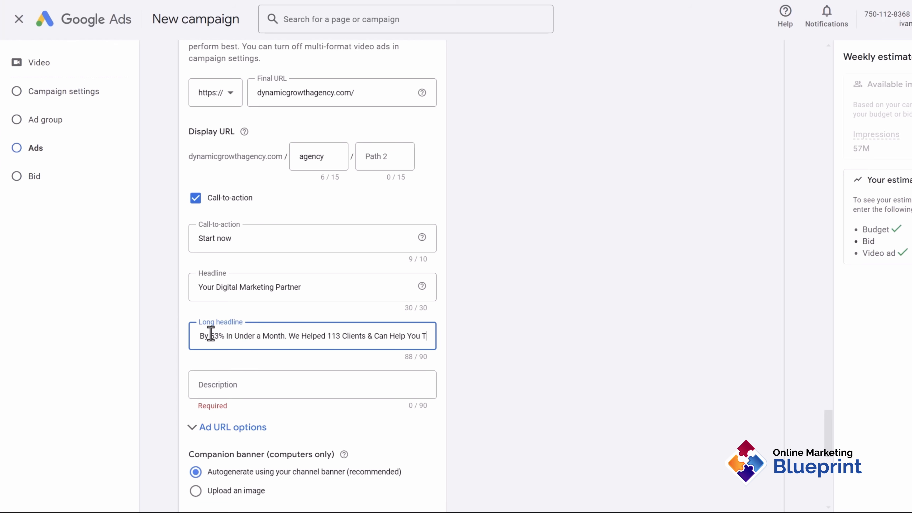
text(oo)
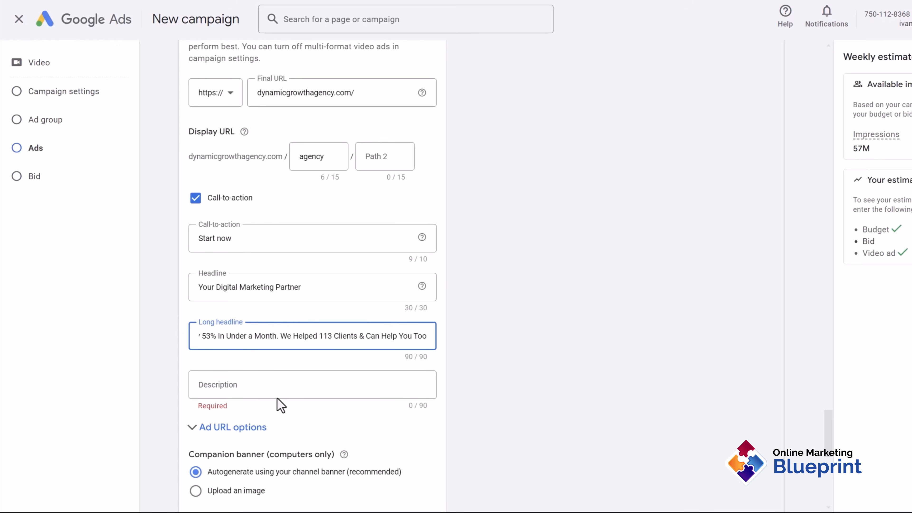
Fill the ad's description with the suggested text "Marketing with Us. Your Digital Marketing Partner for Growth"
click(262, 389)
scroll(503, 320, down, 3)
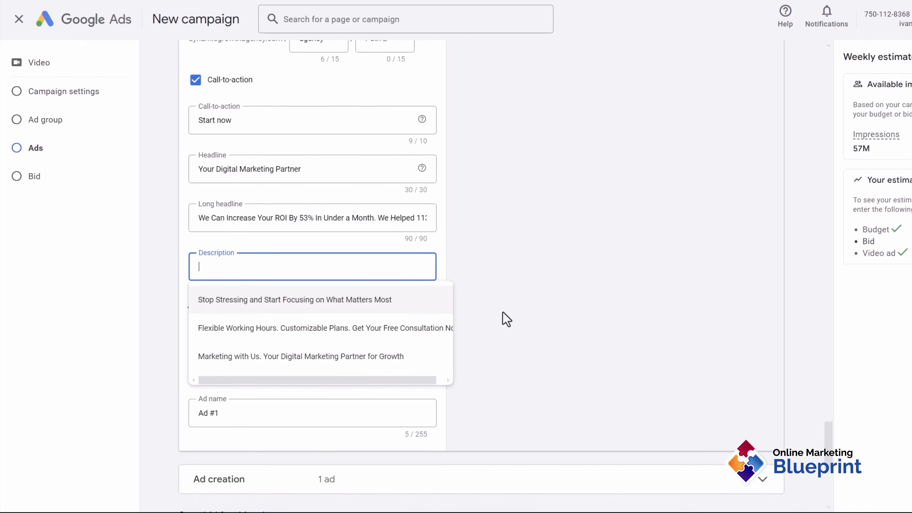
click(279, 367)
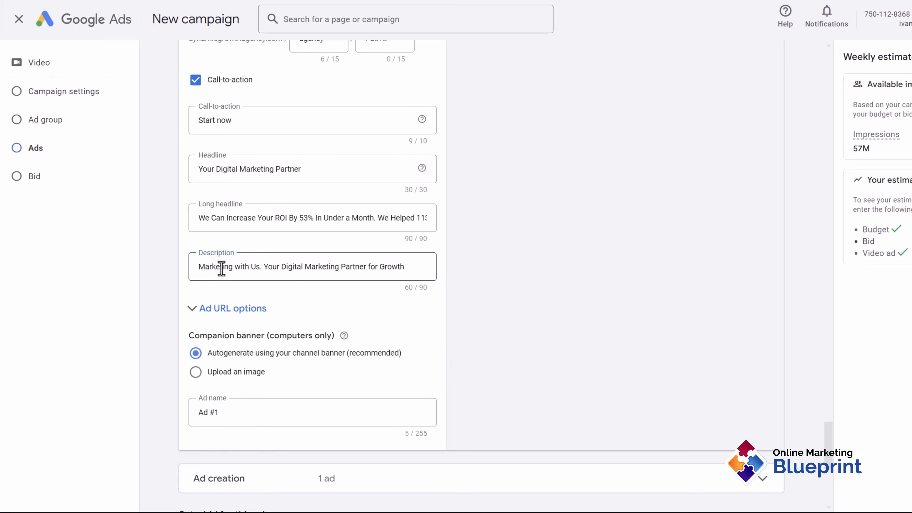
Reword the description to "Work With Us. We Are Your Digital Marketing Partner for Growth"
double_click(222, 268)
text(Woth)
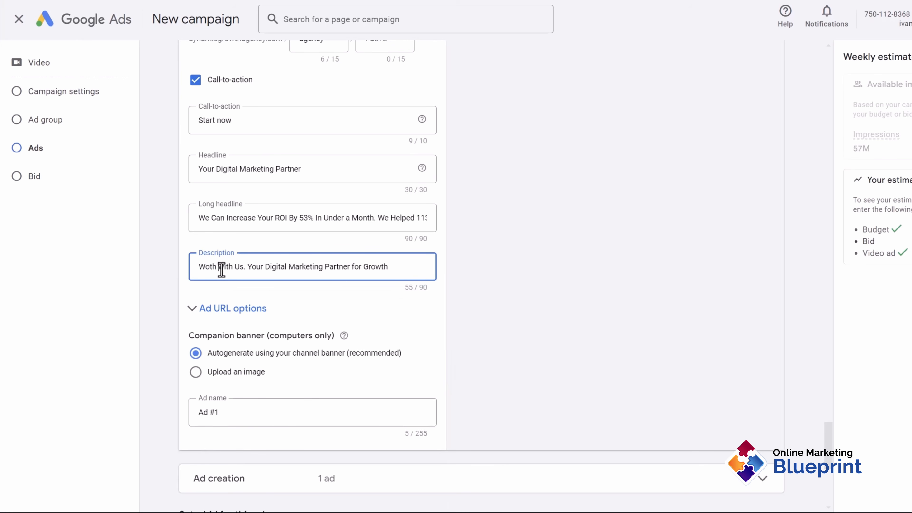
click(222, 268)
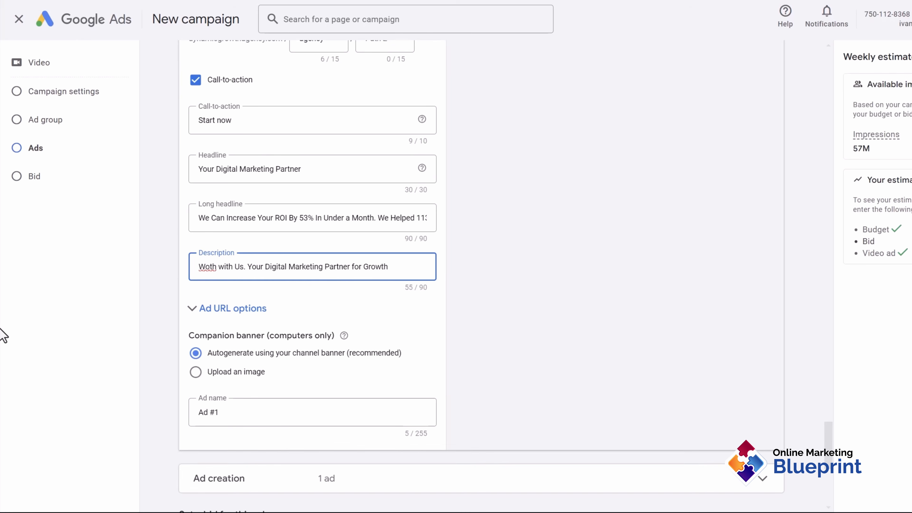
key(BackSpace)
text(W)
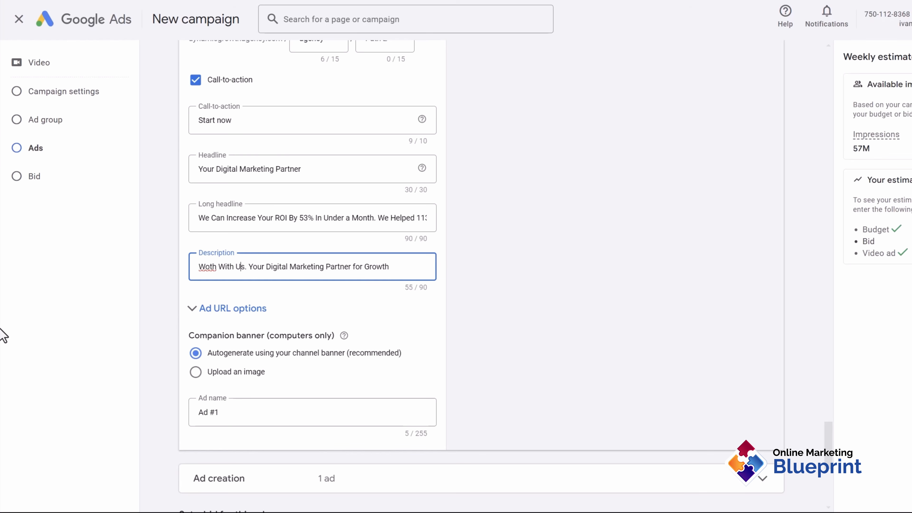
key(BackSpace)
key(BackSpace)
key(BackSpace)
text(ork)
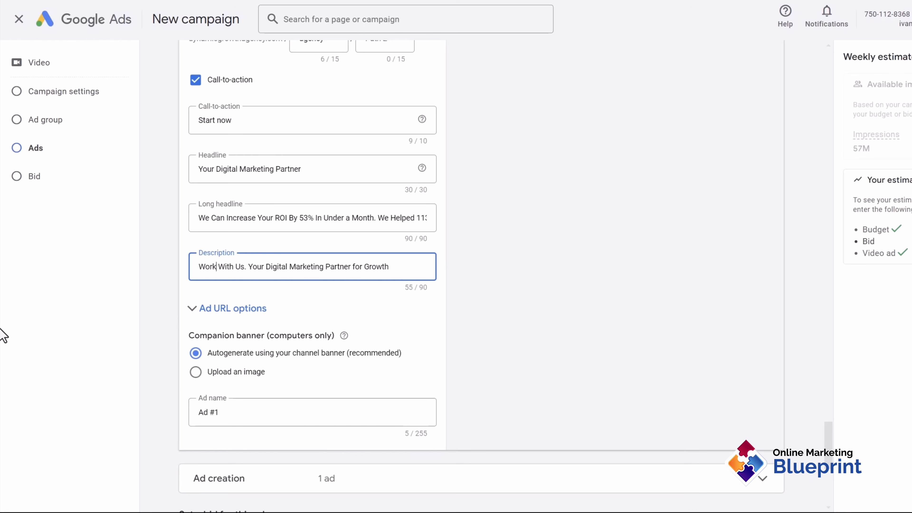
key(Right)
key(Right)
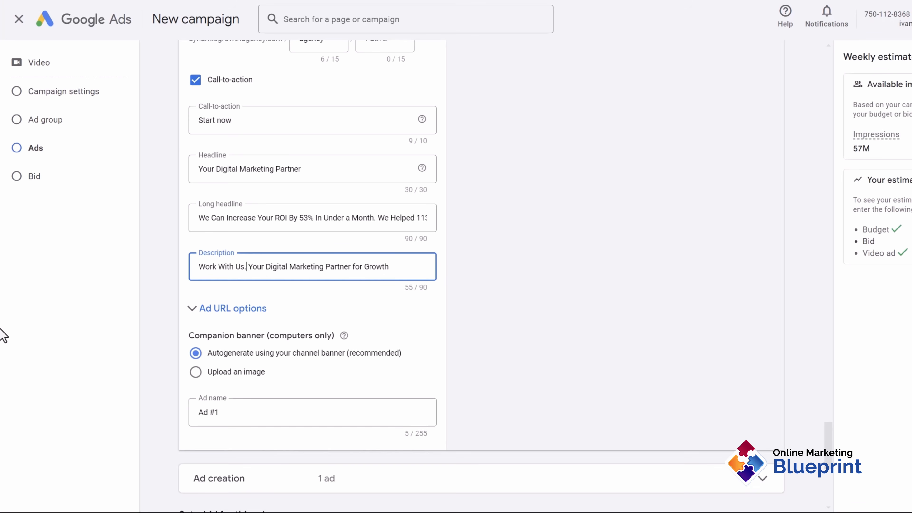
text(We Are Your)
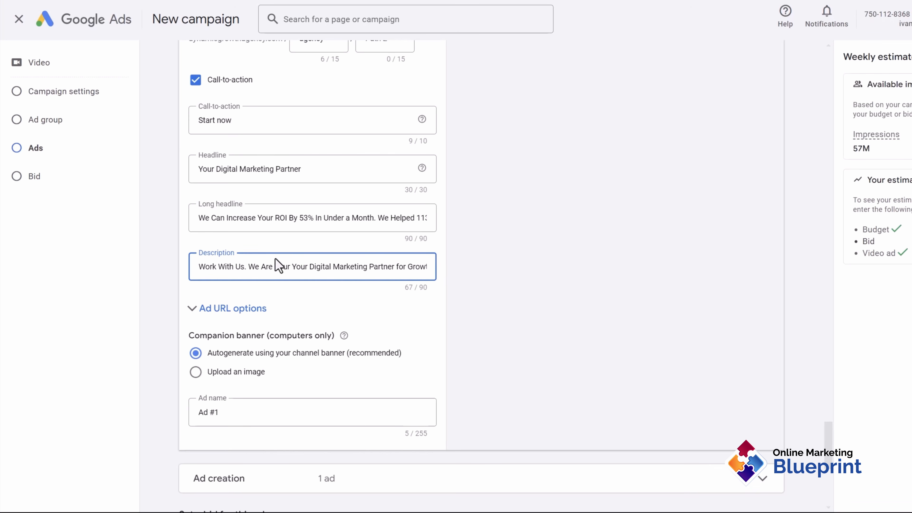
key(BackSpace)
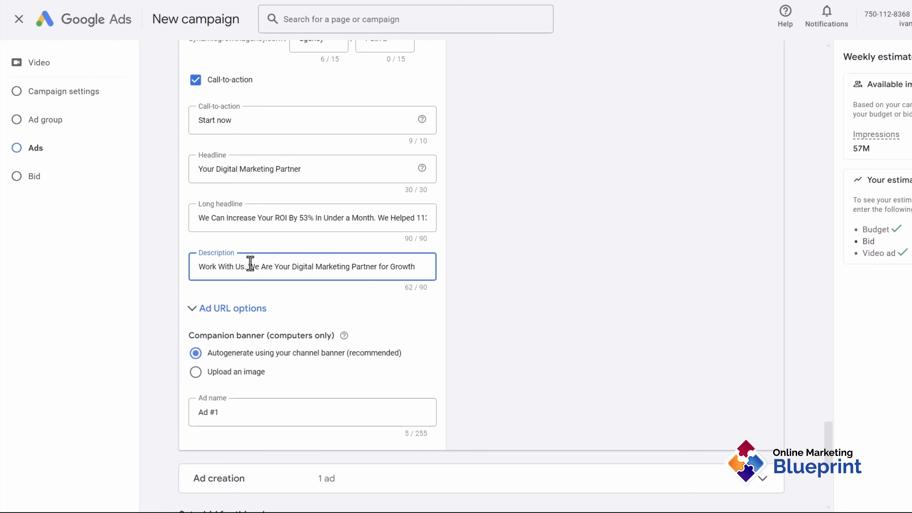
Replace the description with "Stop Stressing & Focus On What Matters. Let Us Take Care of Your Marketing"
drag(250, 270, 201, 267)
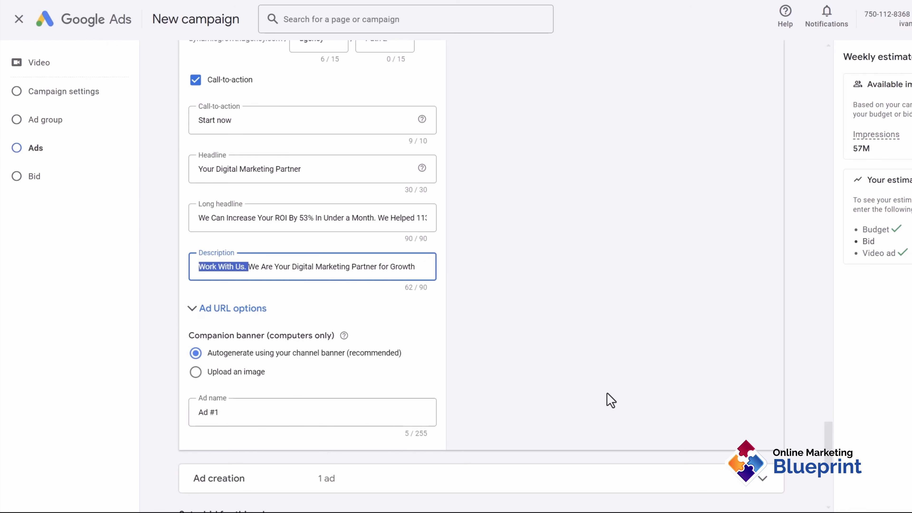
key(BackSpace)
text(Stop S)
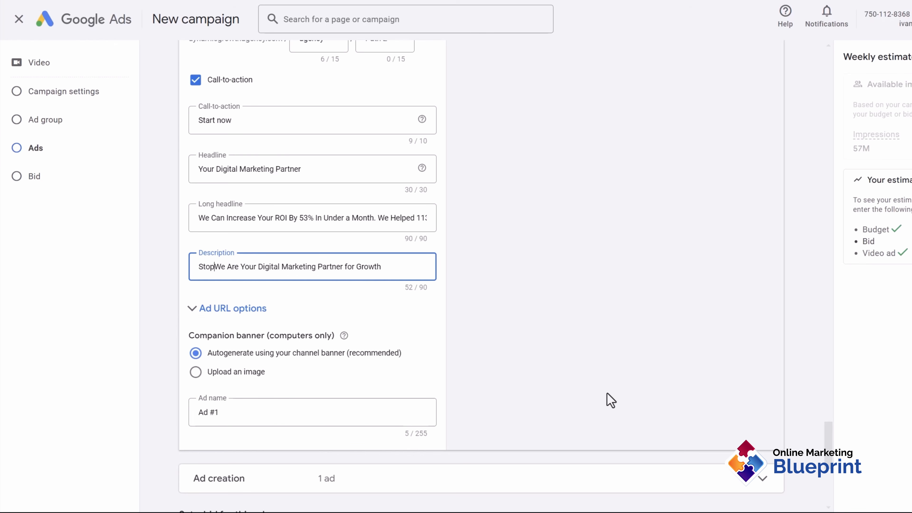
text(tressing & Focus)
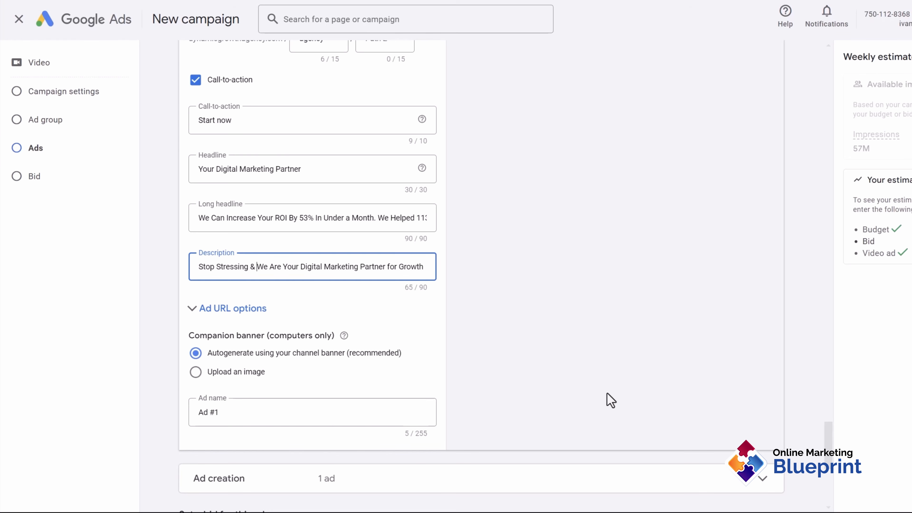
text( On )
text(What Matters. )
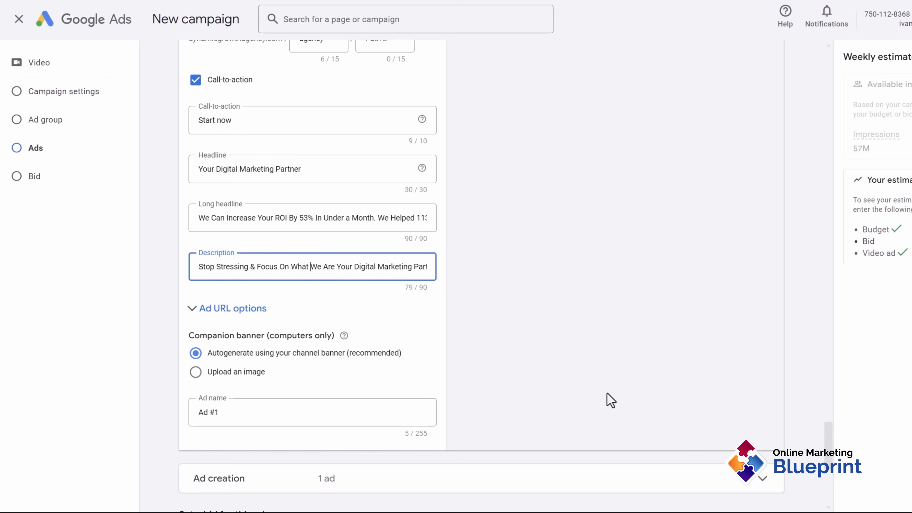
text(Let )
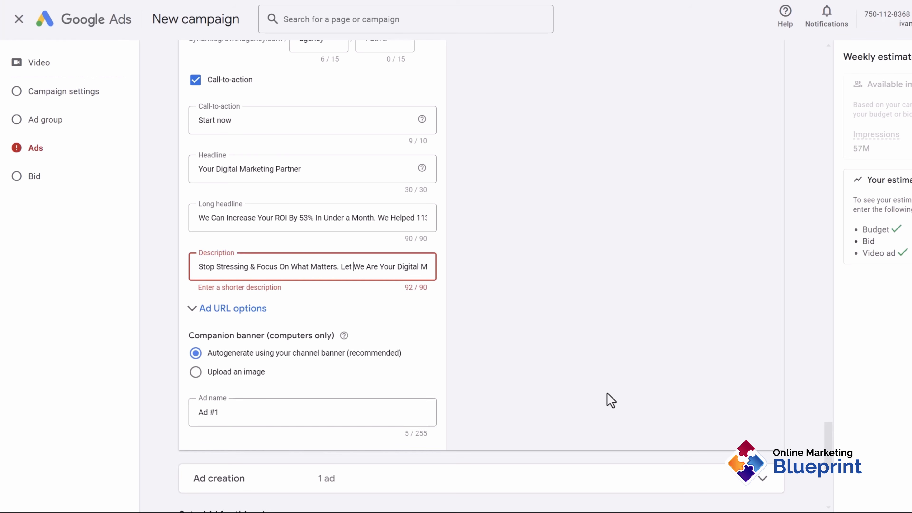
text(Us Take Care of Your Marketing)
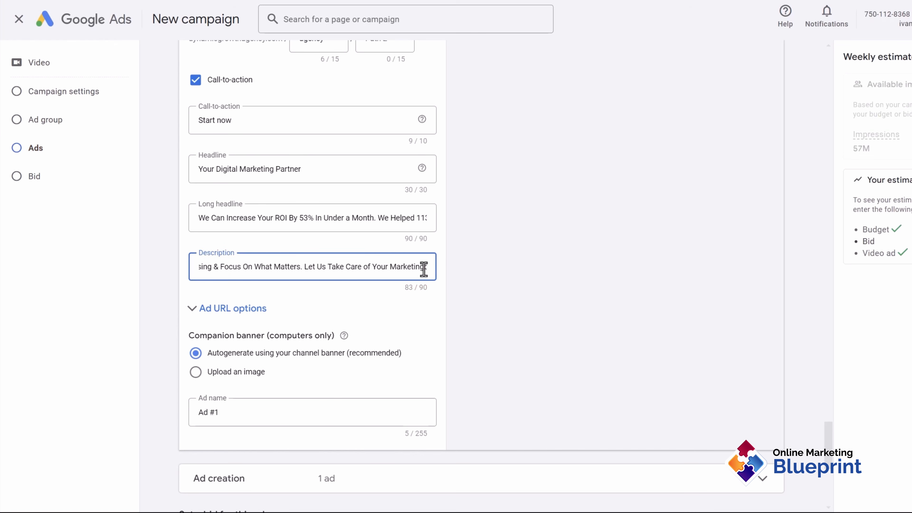
drag(425, 266, 500, 279)
key(BackSpace)
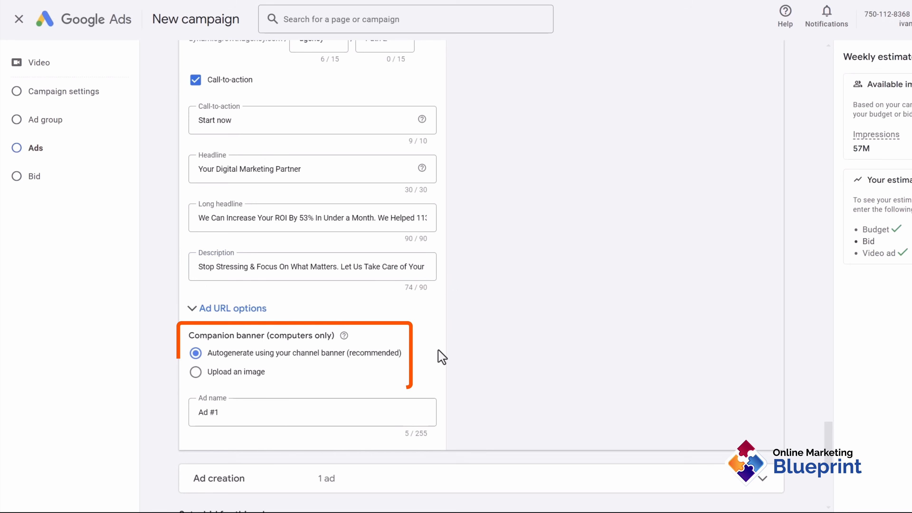
Check the companion banner's image upload requirements, and set the banner back to autogenerate using the channel banner
drag(217, 336, 405, 349)
click(421, 349)
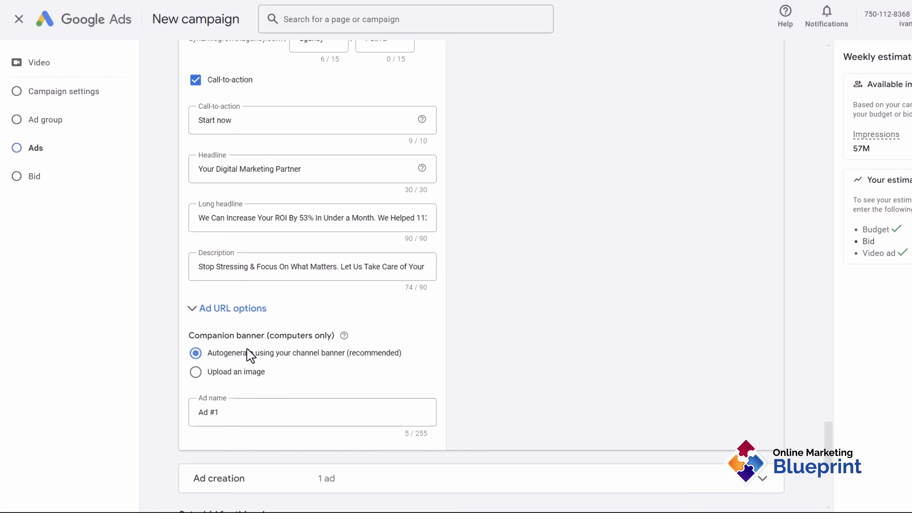
drag(237, 353, 387, 354)
click(218, 374)
scroll(237, 343, down, 1)
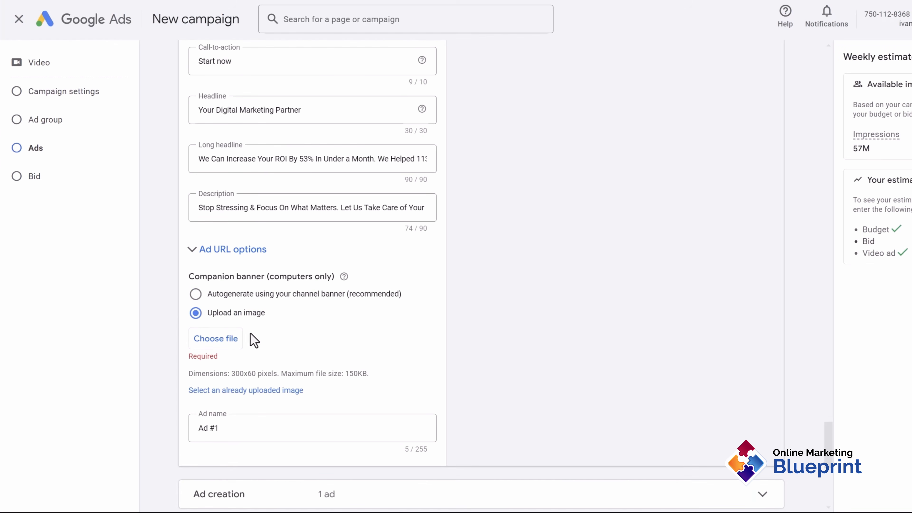
click(232, 294)
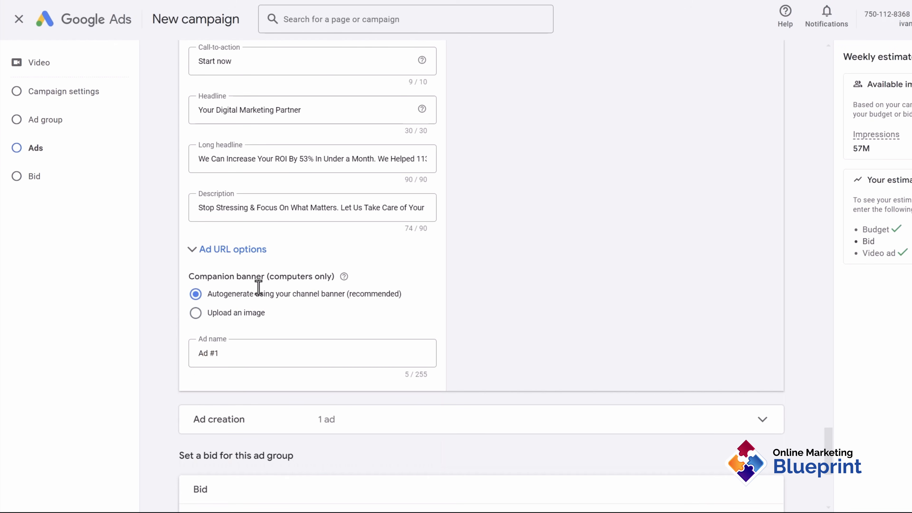
Rename the ad as "ROI 53% - Prob. with aff. marketing"
drag(241, 359, 192, 358)
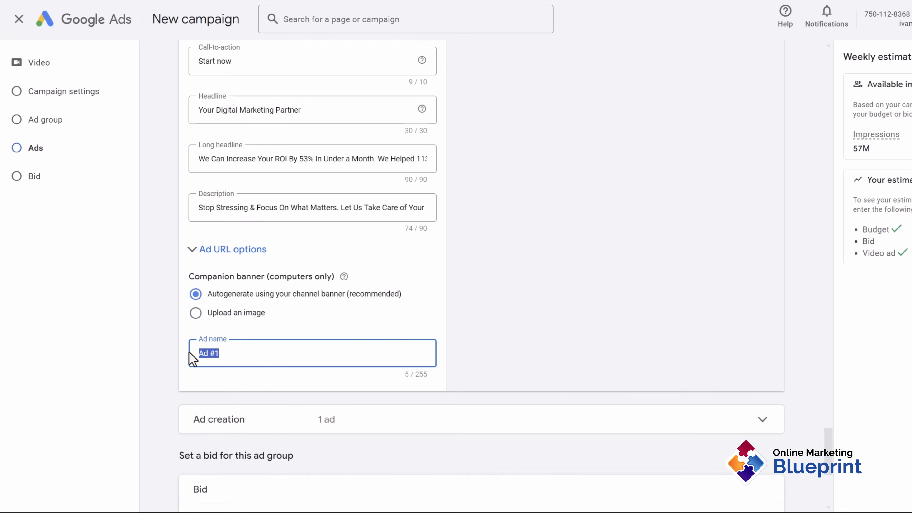
scroll(388, 336, up, 3)
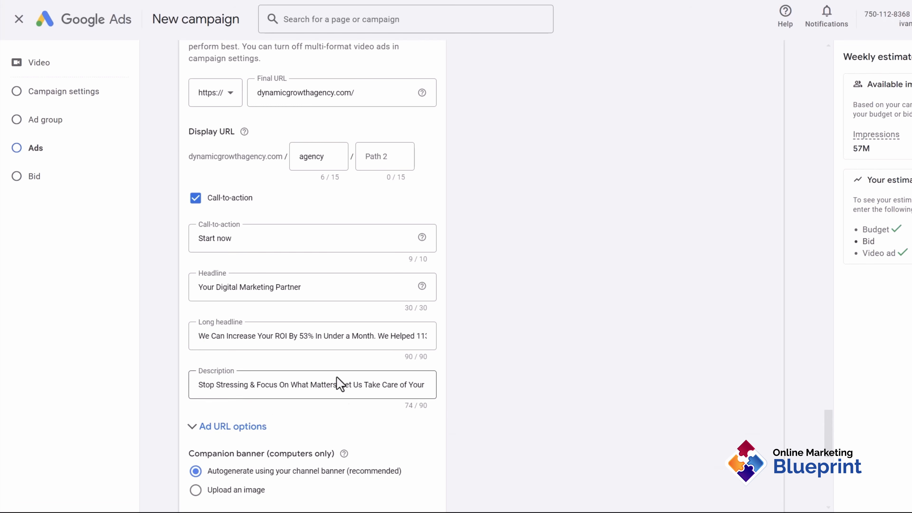
scroll(283, 383, down, 2)
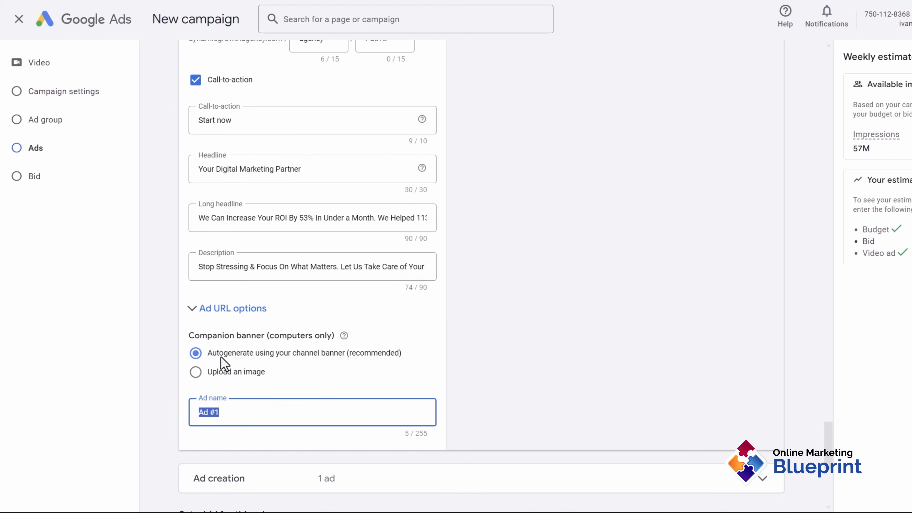
text(ROI 53%)
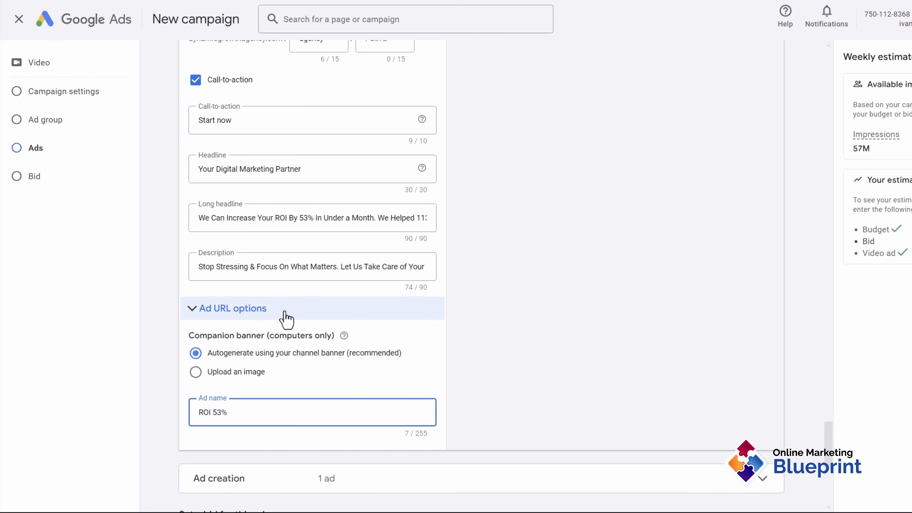
scroll(283, 318, up, 5)
scroll(289, 316, up, 8)
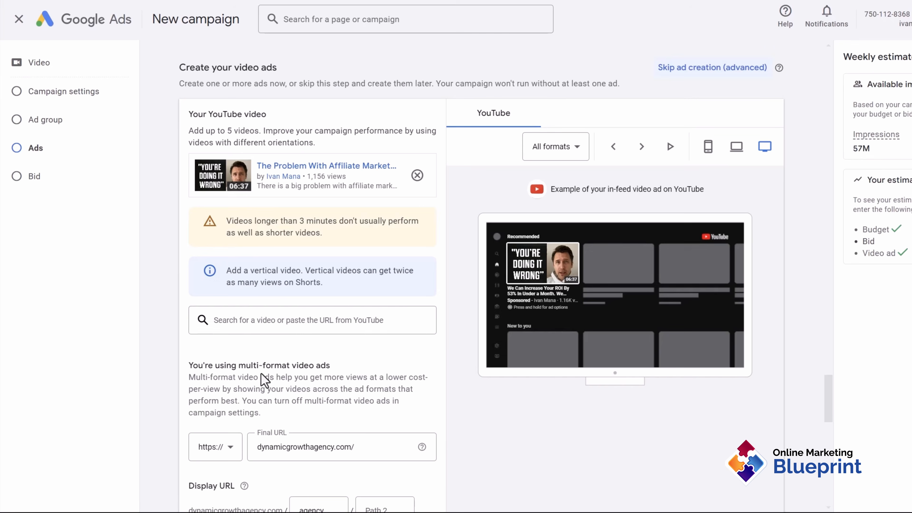
scroll(311, 352, down, 13)
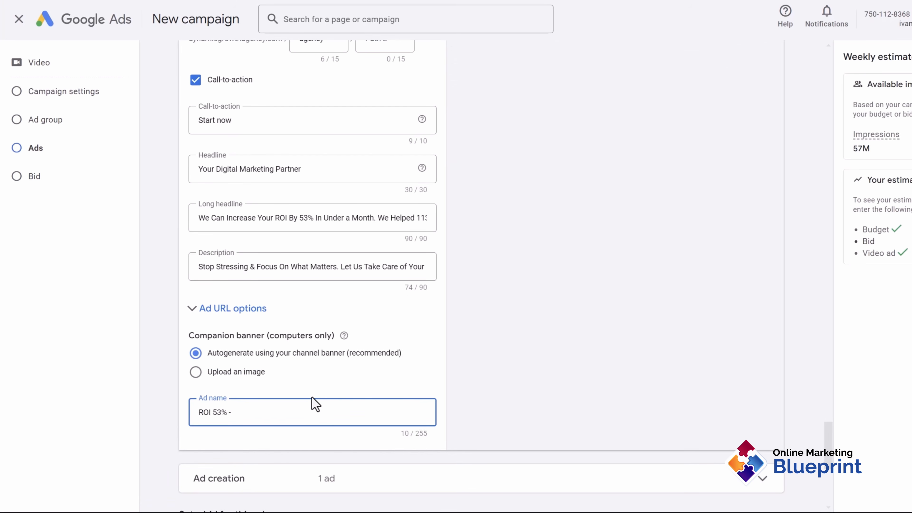
text(- Prob. with aff. marketing)
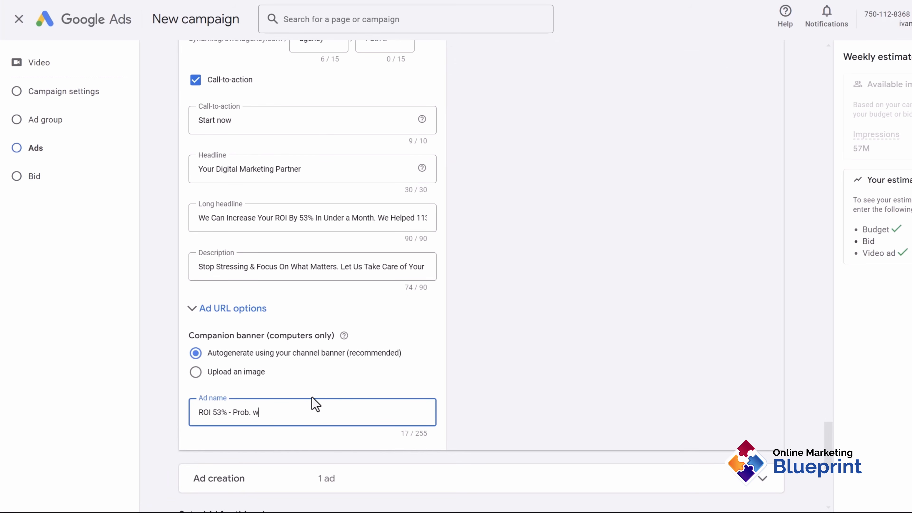
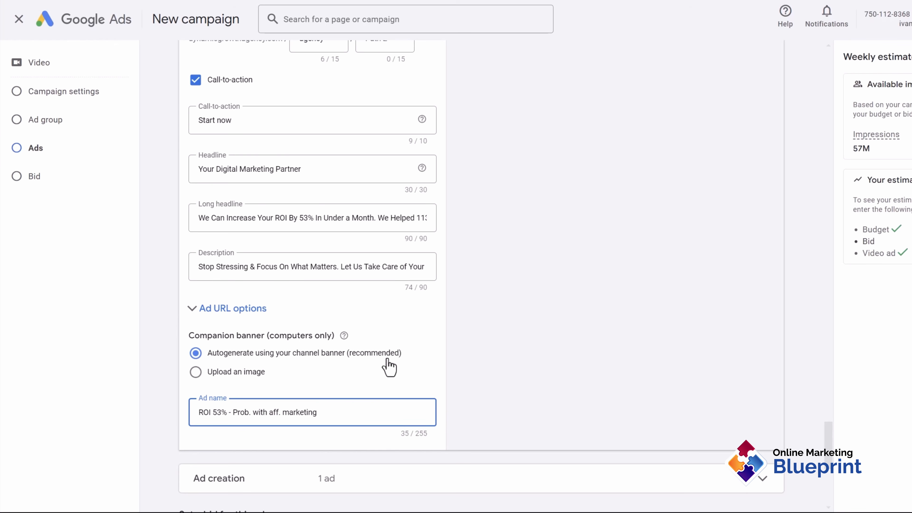
Set the ad group's target CPV bid to the suggested CA$0.15
scroll(424, 345, down, 6)
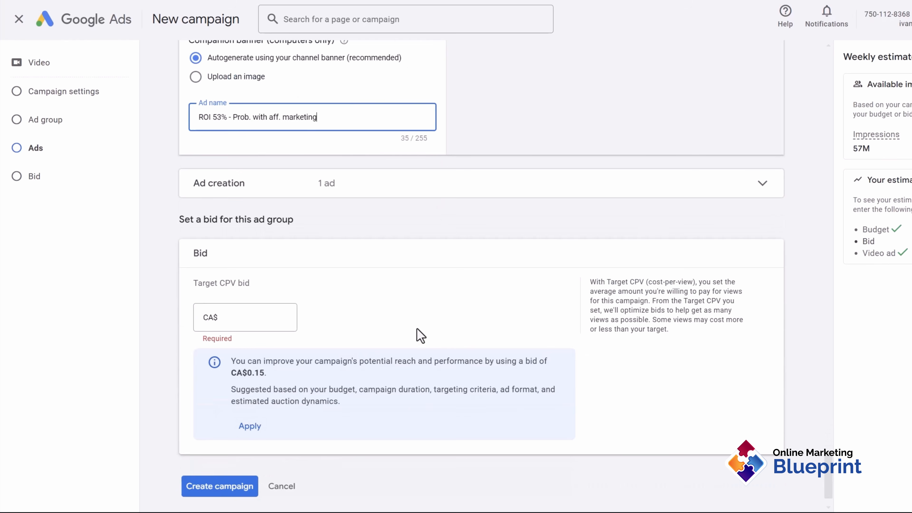
click(239, 316)
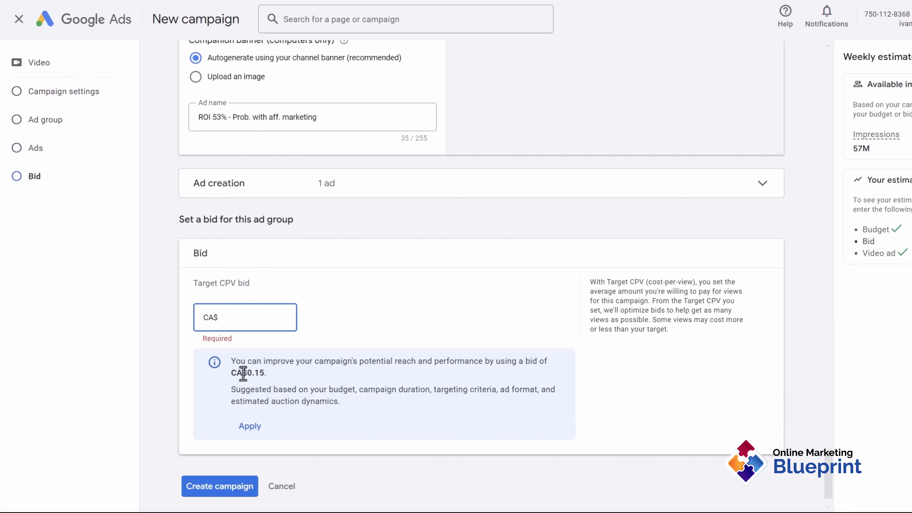
drag(243, 373, 275, 386)
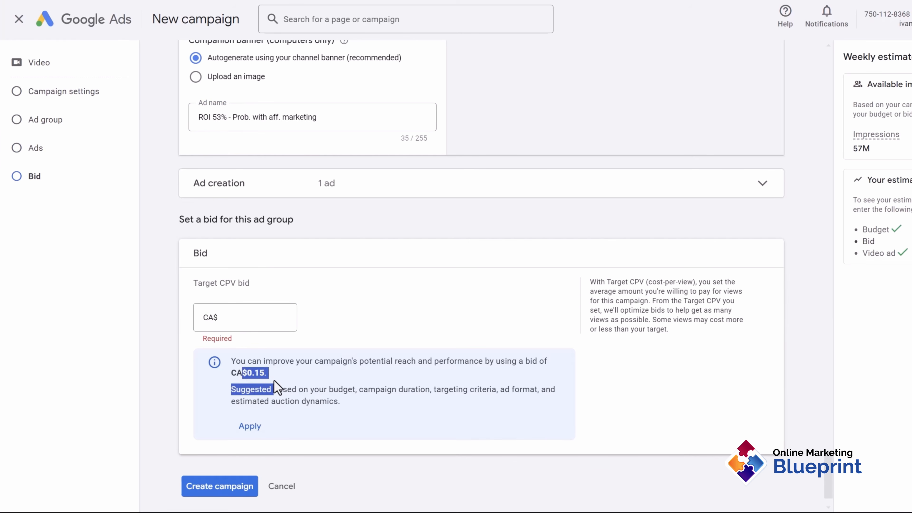
click(242, 314)
text(0.15)
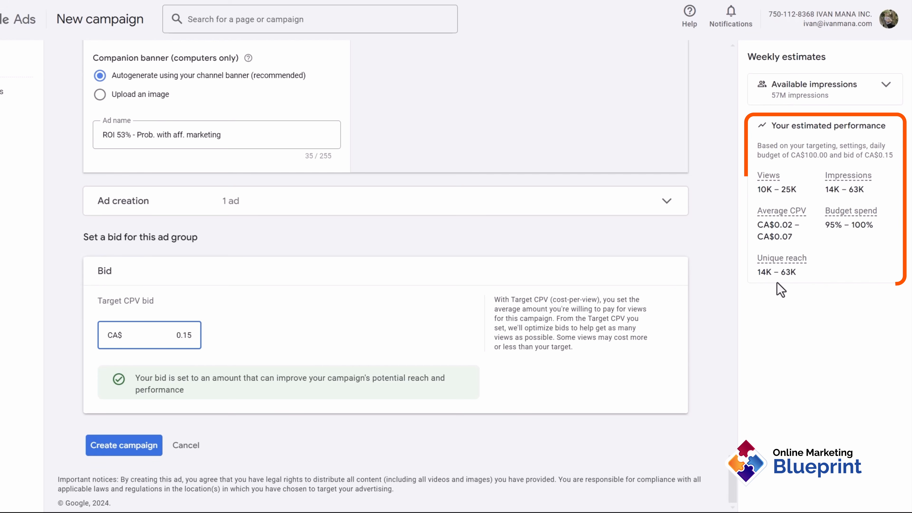
Create the campaign after checking its estimated performance, and continue past its expanded ad group summary to the overview
drag(760, 273, 802, 282)
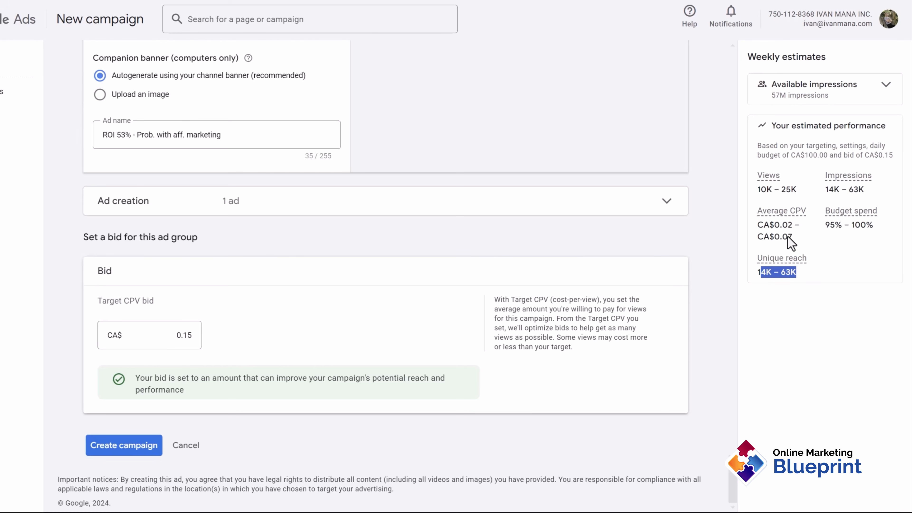
scroll(406, 333, up, 10)
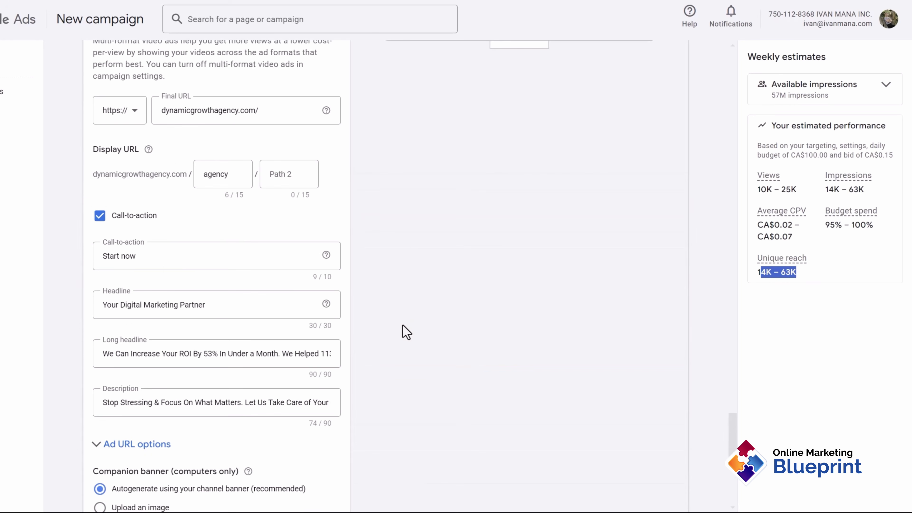
scroll(405, 332, up, 4)
scroll(408, 332, down, 14)
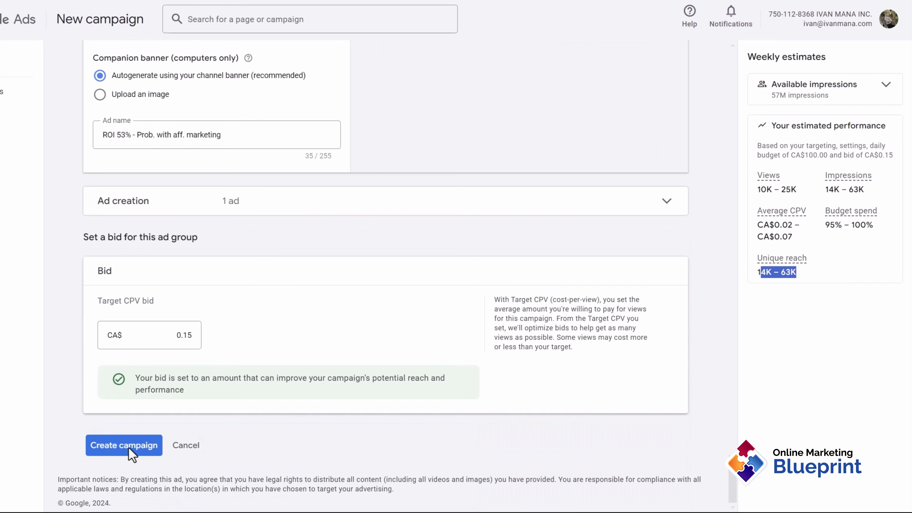
click(144, 446)
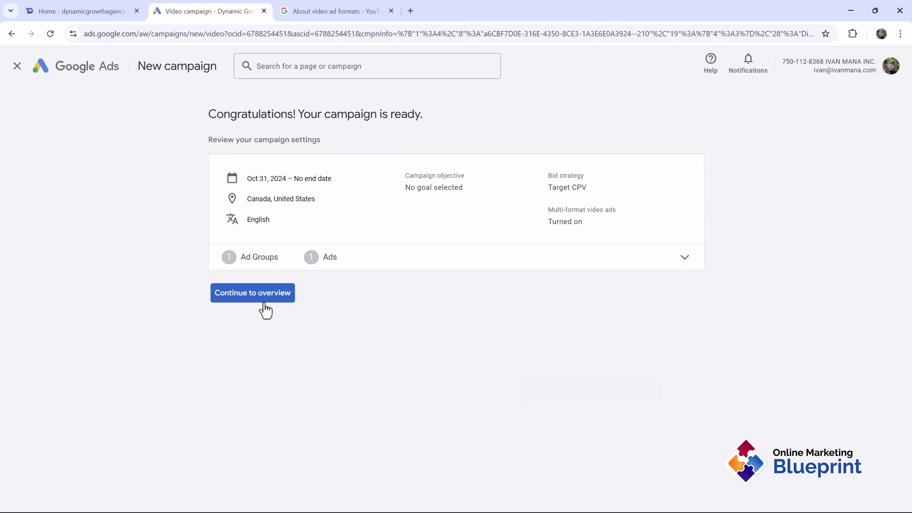
click(662, 266)
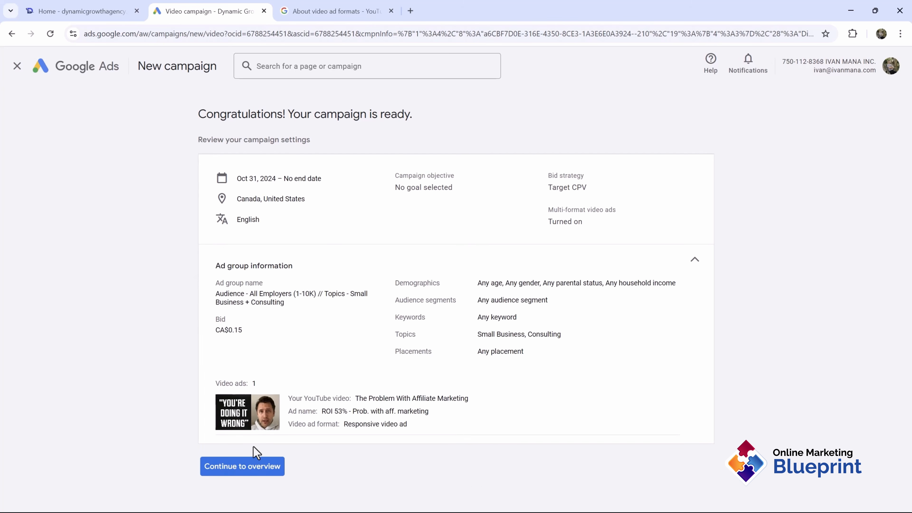
click(245, 467)
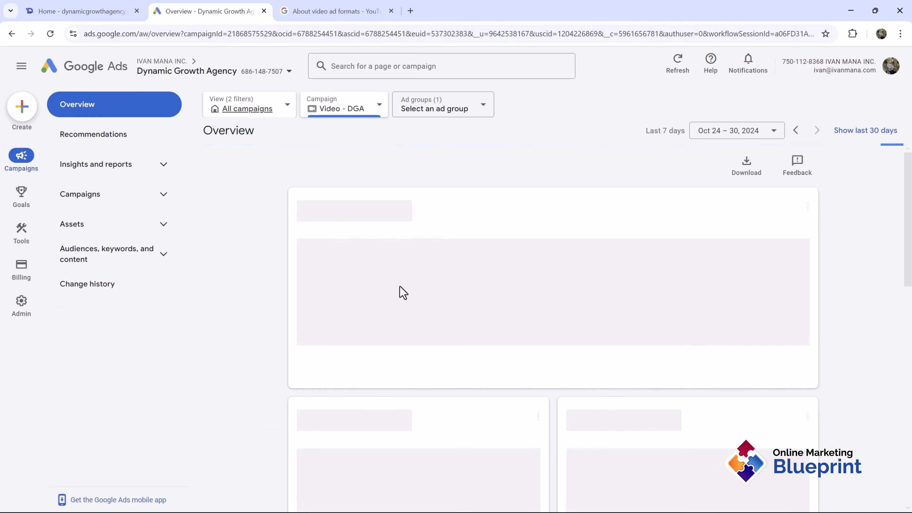
Open the campaigns table and widen its view to all campaigns in the account
click(142, 196)
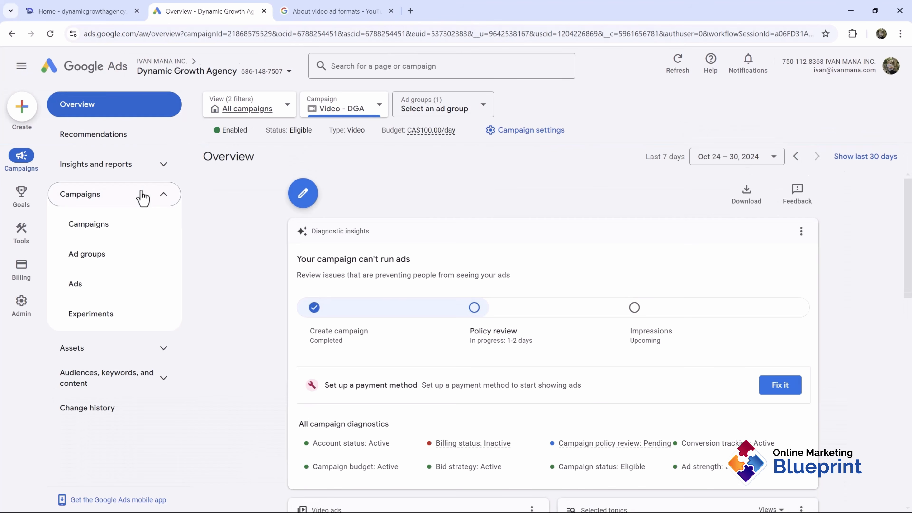
click(118, 224)
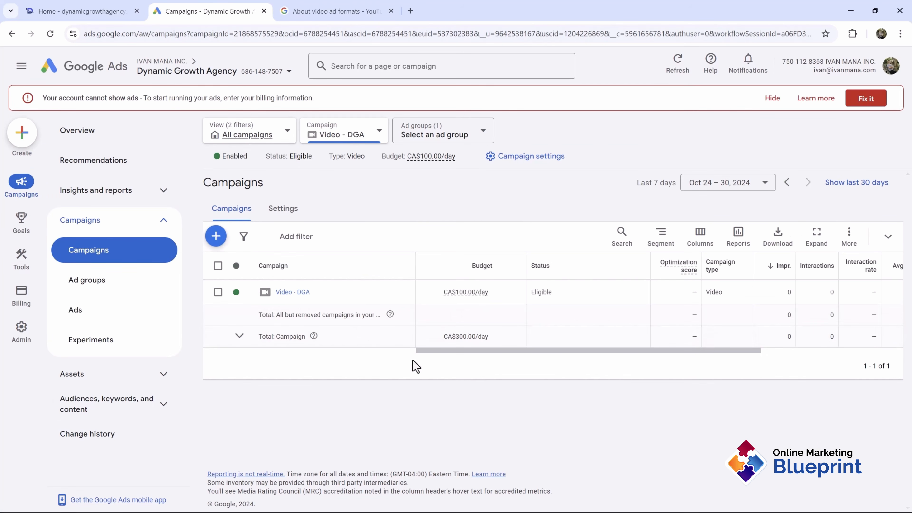
click(247, 135)
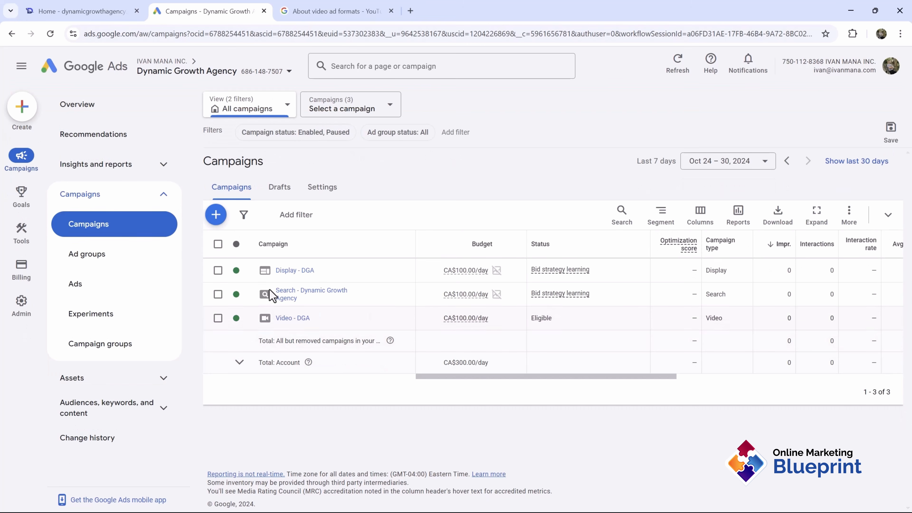
Open the Video - DGA campaign and look through its ad groups and ads
click(279, 319)
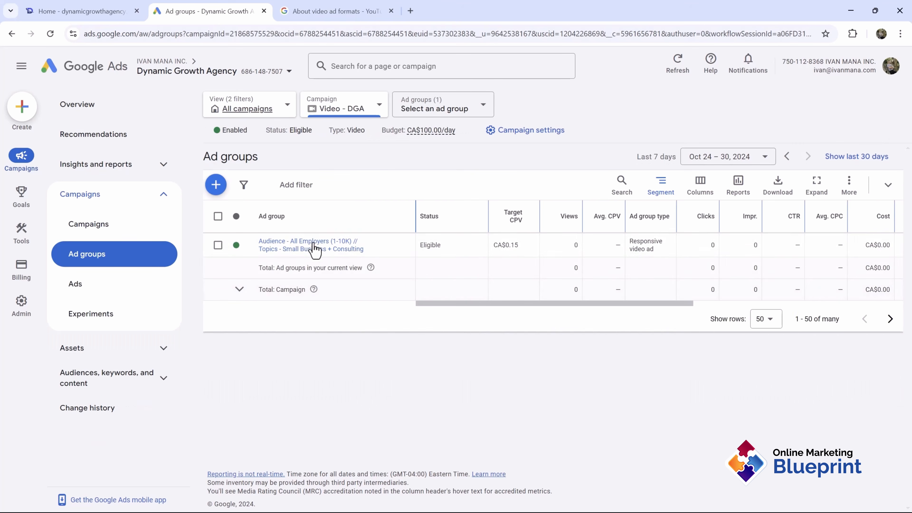
click(117, 315)
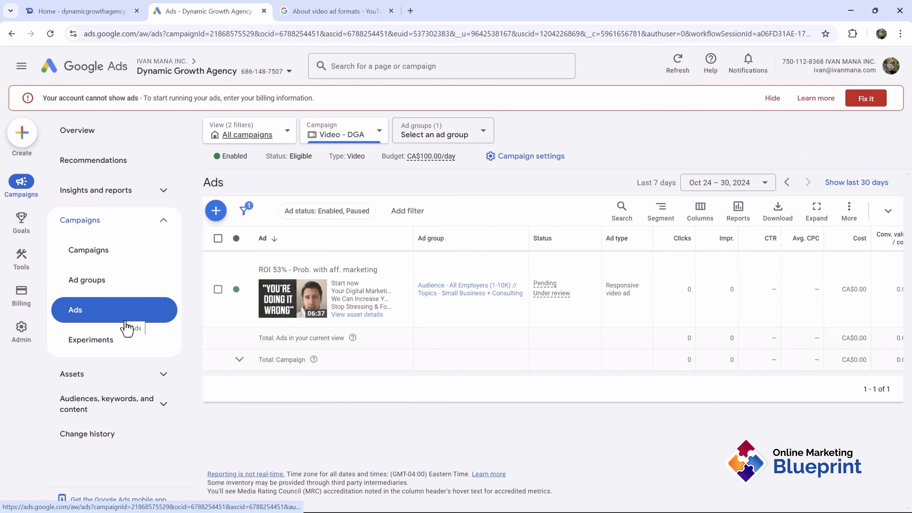
click(117, 405)
click(94, 286)
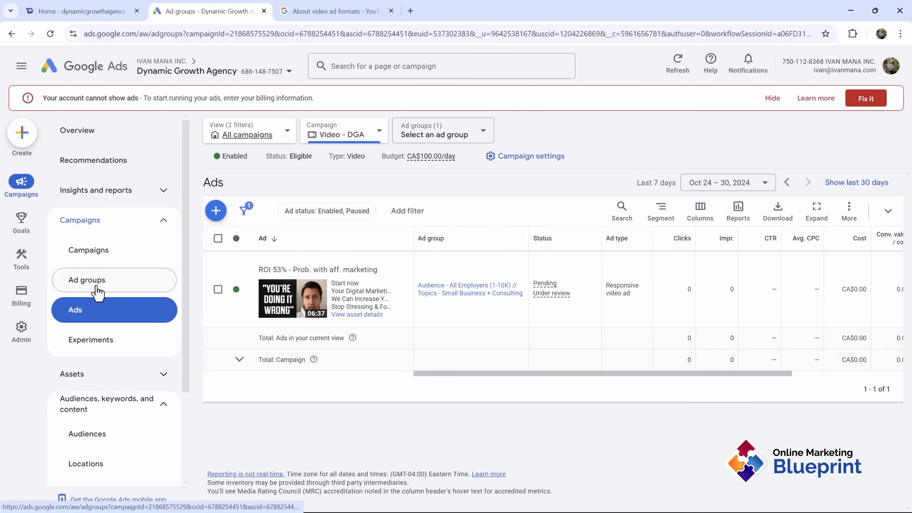
Review the audiences and content targeting of the Video - DGA campaign, and return to its campaigns table
scroll(127, 416, down, 3)
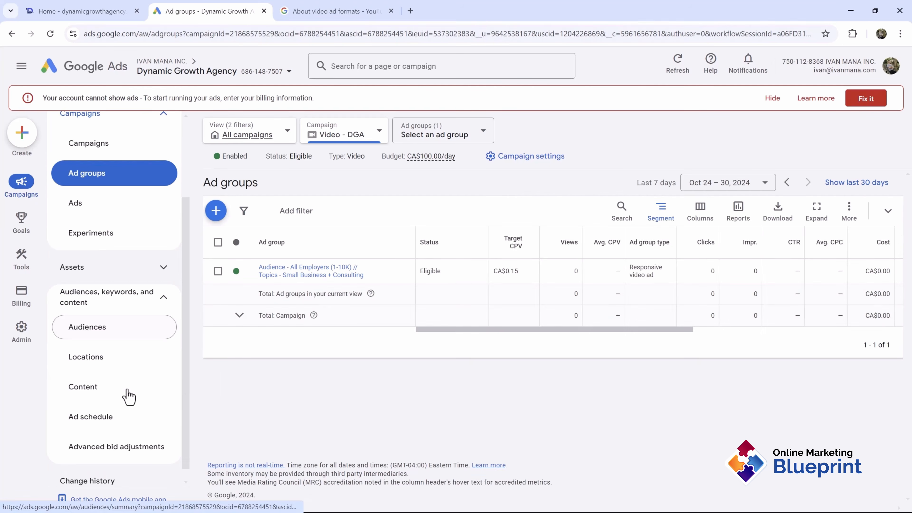
click(106, 327)
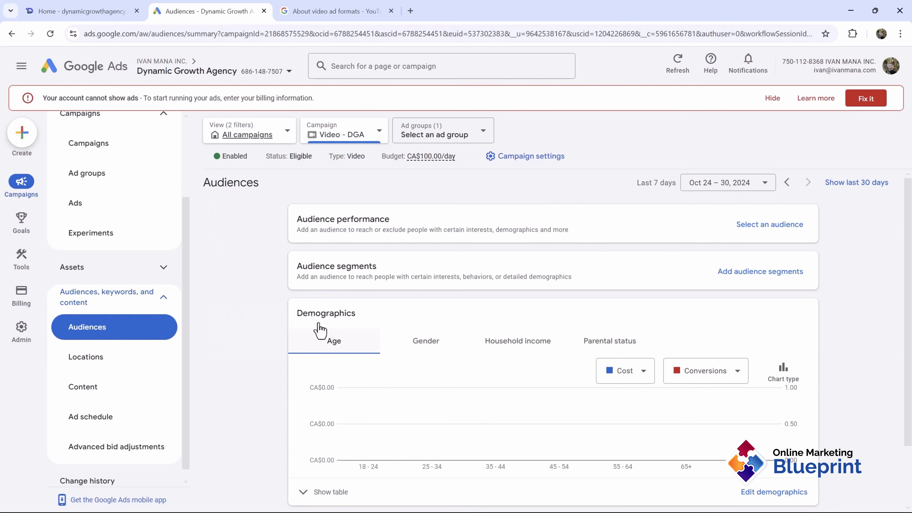
scroll(423, 204, down, 2)
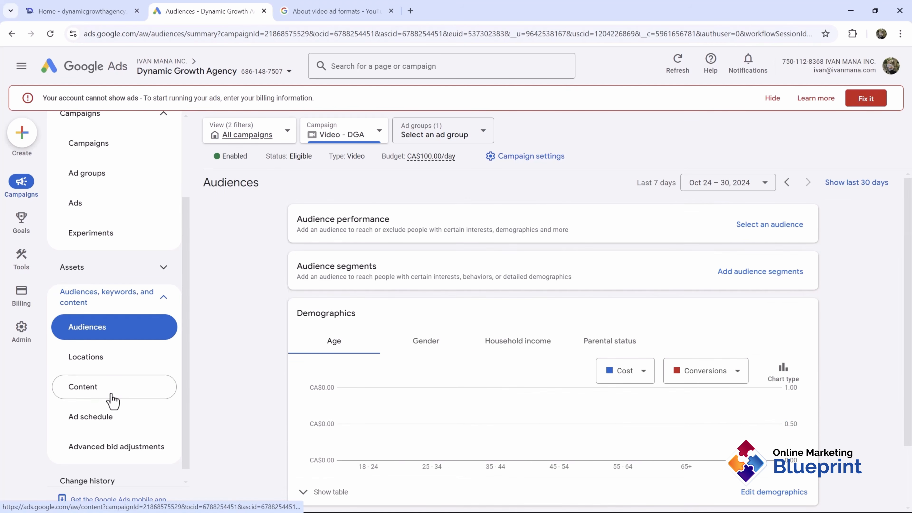
click(111, 398)
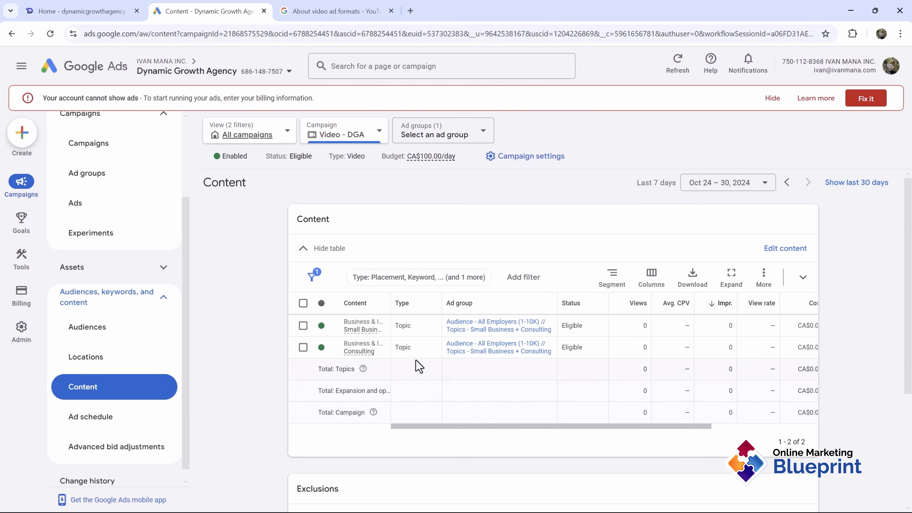
scroll(130, 261, up, 3)
click(120, 255)
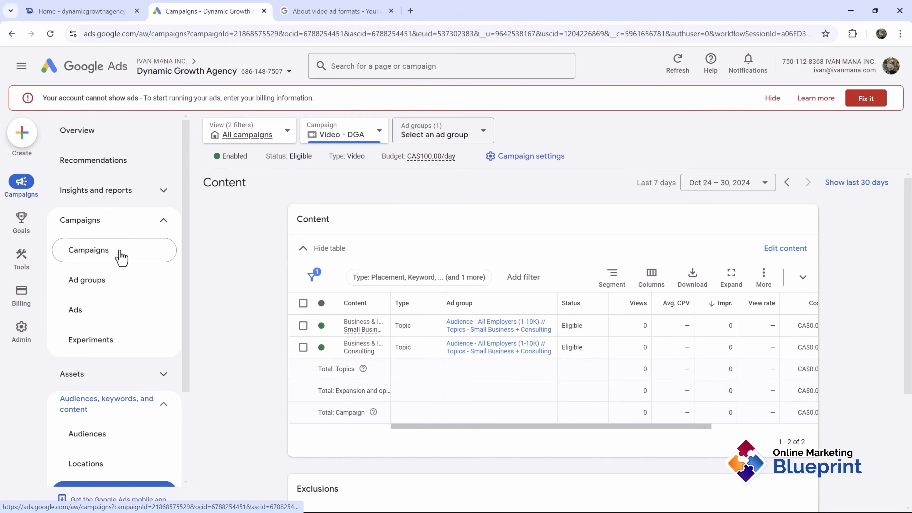